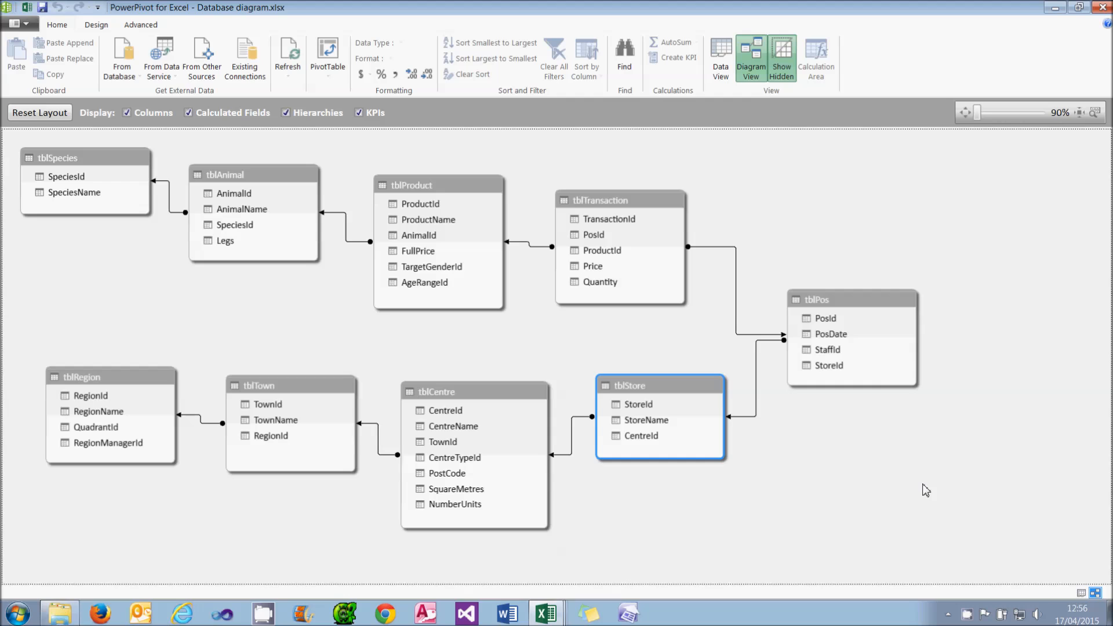
- Switch to the Database diagram.xlsx workbook and examine its pivot table of quantities by region and species
mouse_move(551, 619)
click(549, 553)
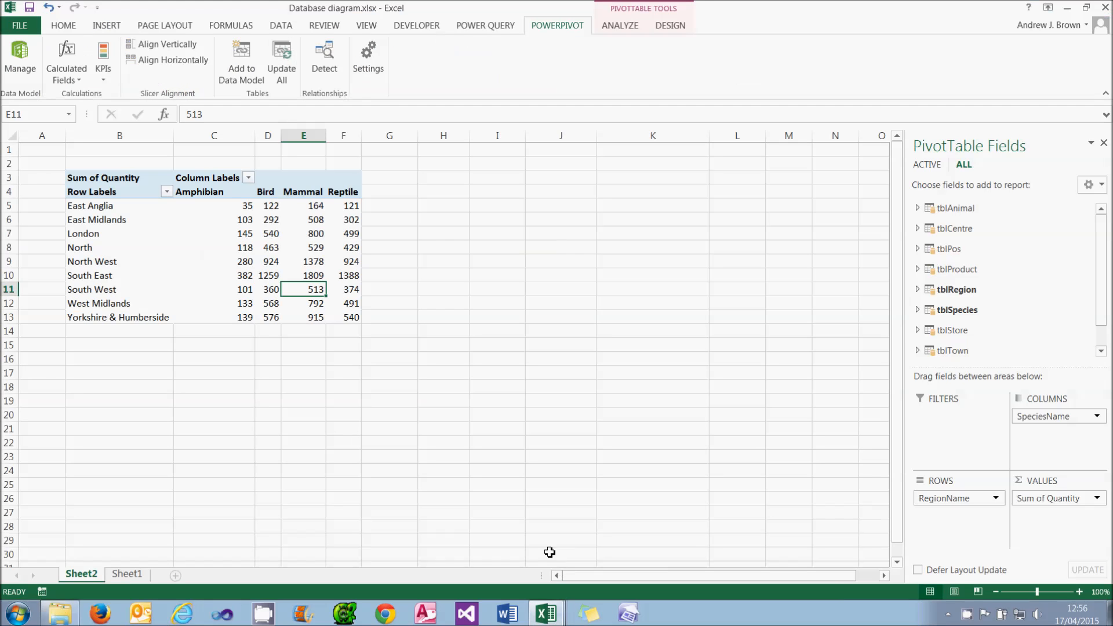
click(350, 276)
mouse_move(286, 273)
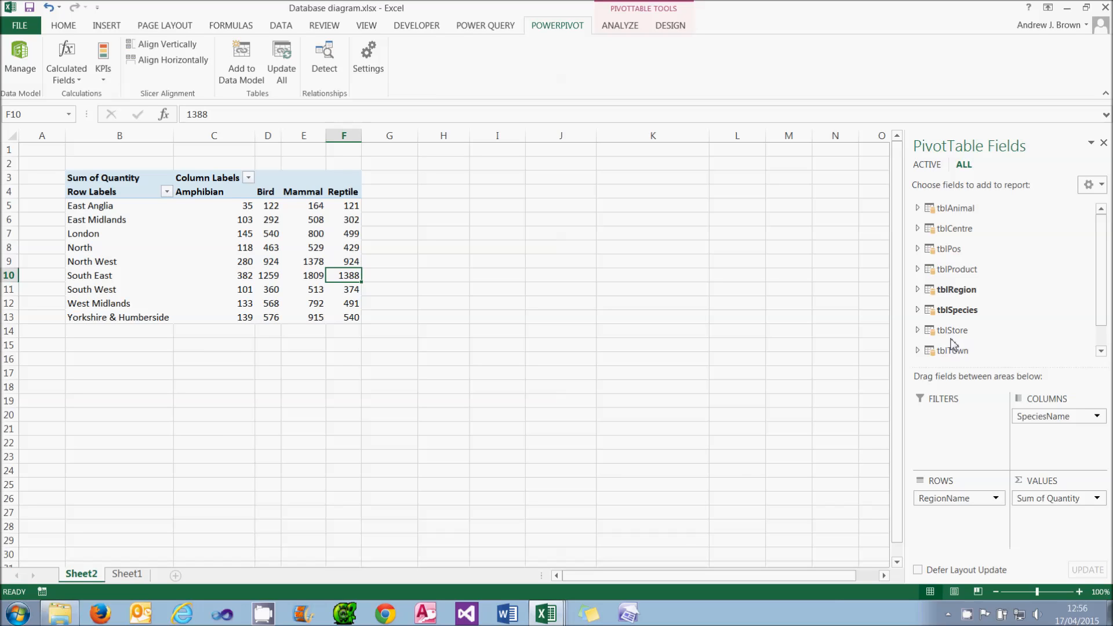
- Examine the relationship diagram of Clean data model.xlsx and its pivot table of transactions with at least two items
click(554, 605)
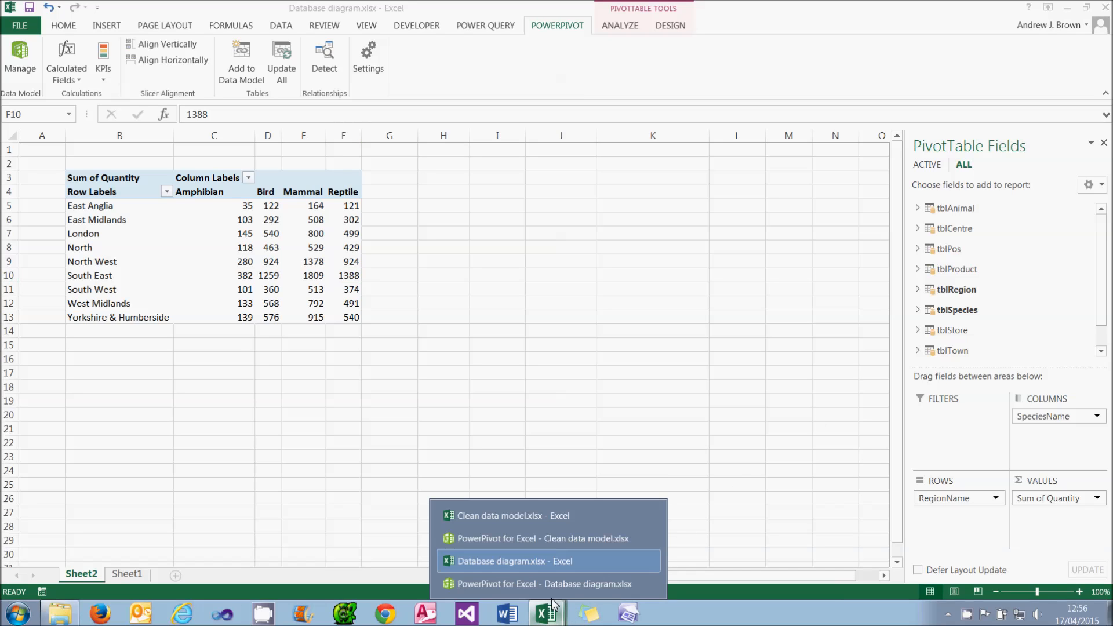
click(554, 543)
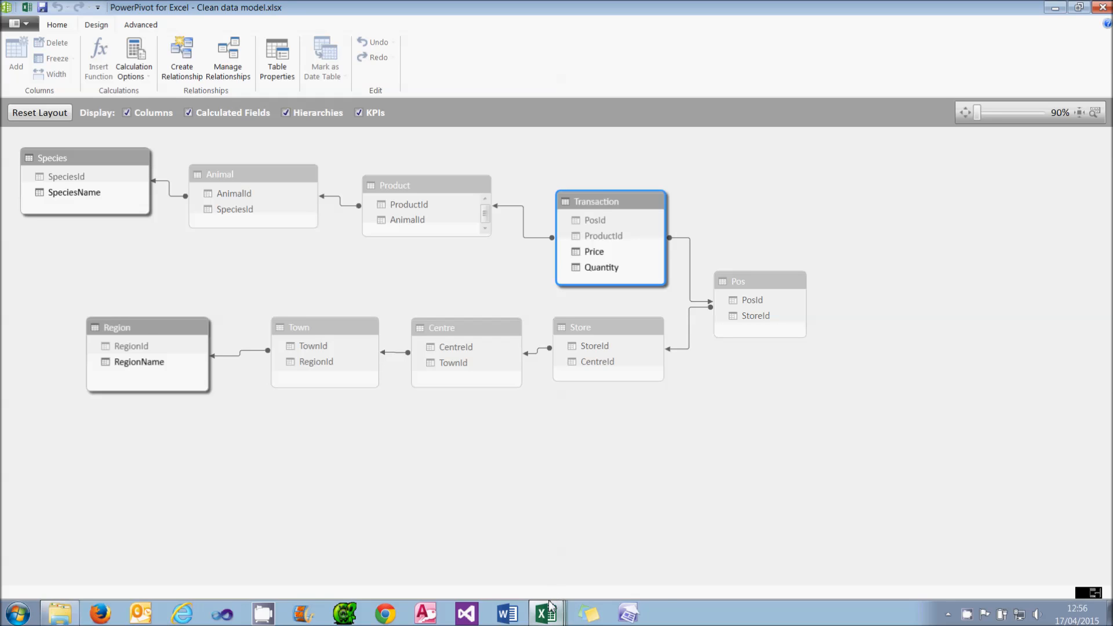
click(548, 613)
click(549, 517)
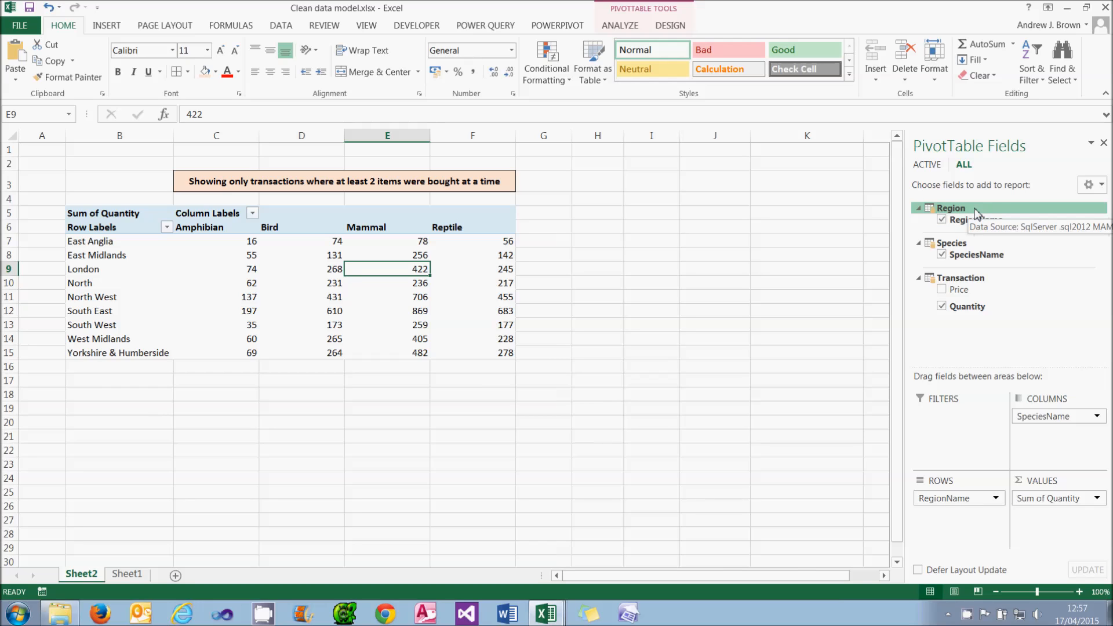
click(434, 181)
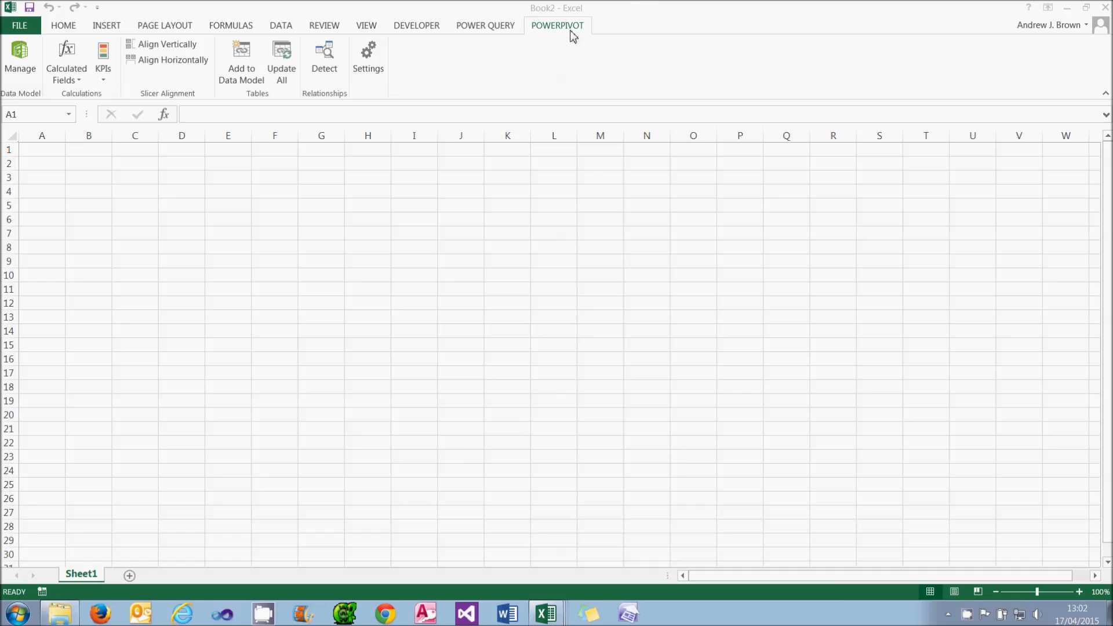
- Open the PowerPivot data model of the blank Book2 workbook and start a table import from SQL Server
click(19, 57)
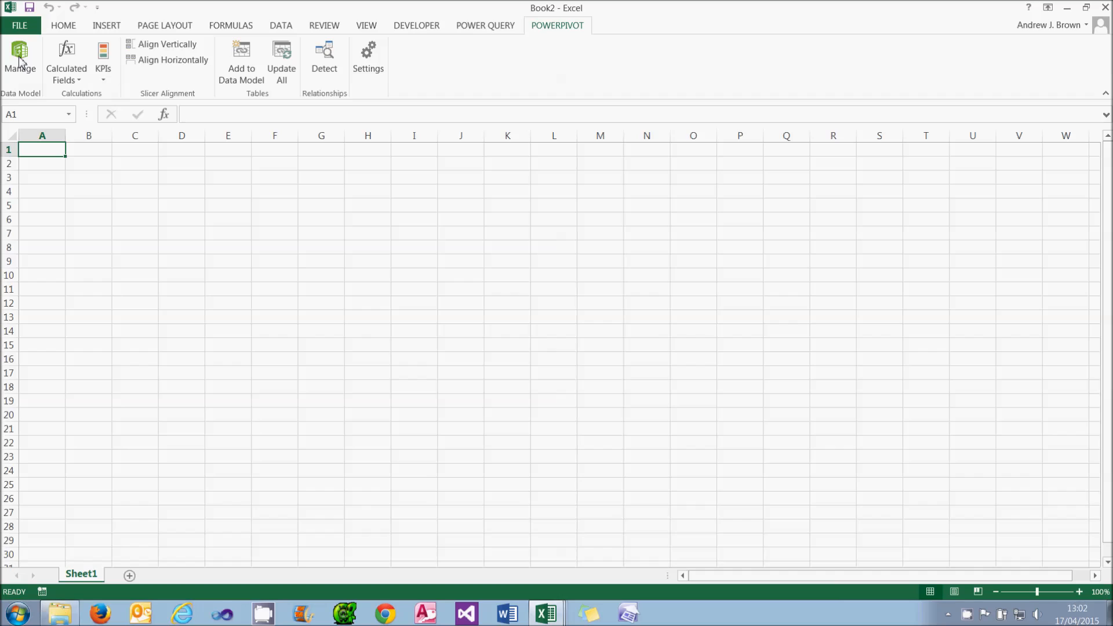
click(19, 57)
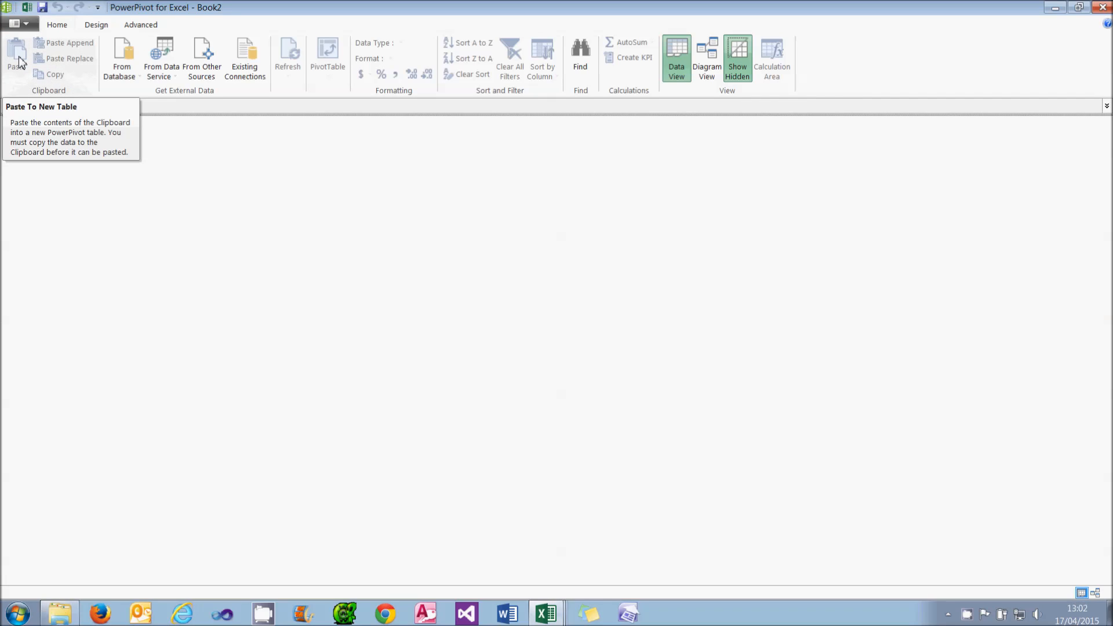
click(129, 83)
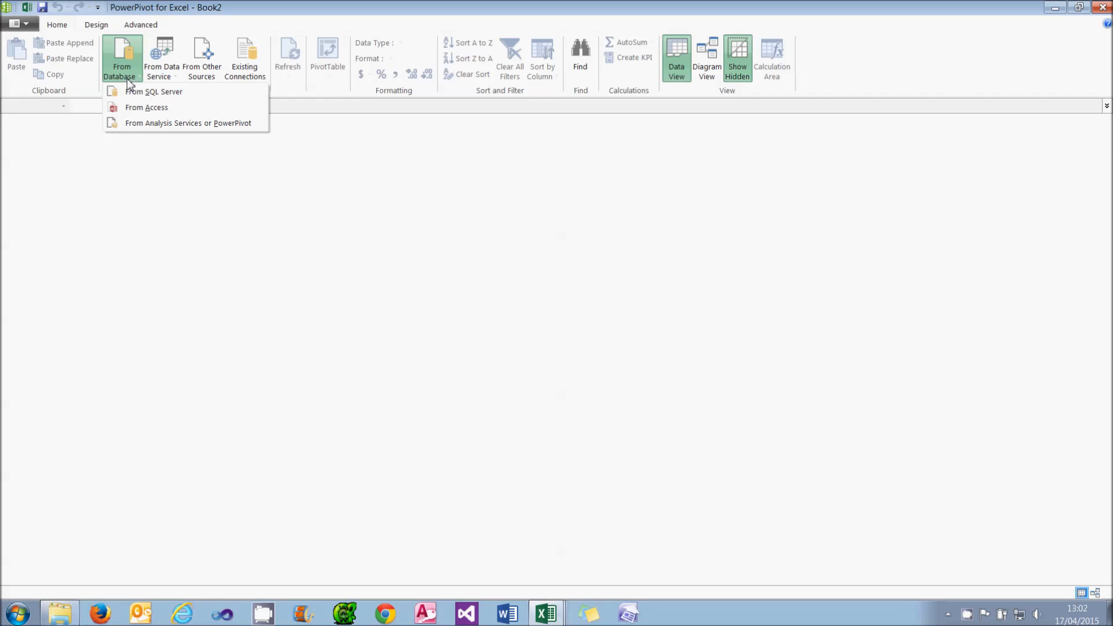
click(158, 92)
- Name the SQL Server connection MAM and set its server name to .\SQL2012
drag(498, 172, 396, 164)
key(Caps_Lock)
key(Caps_Lock)
text(m)
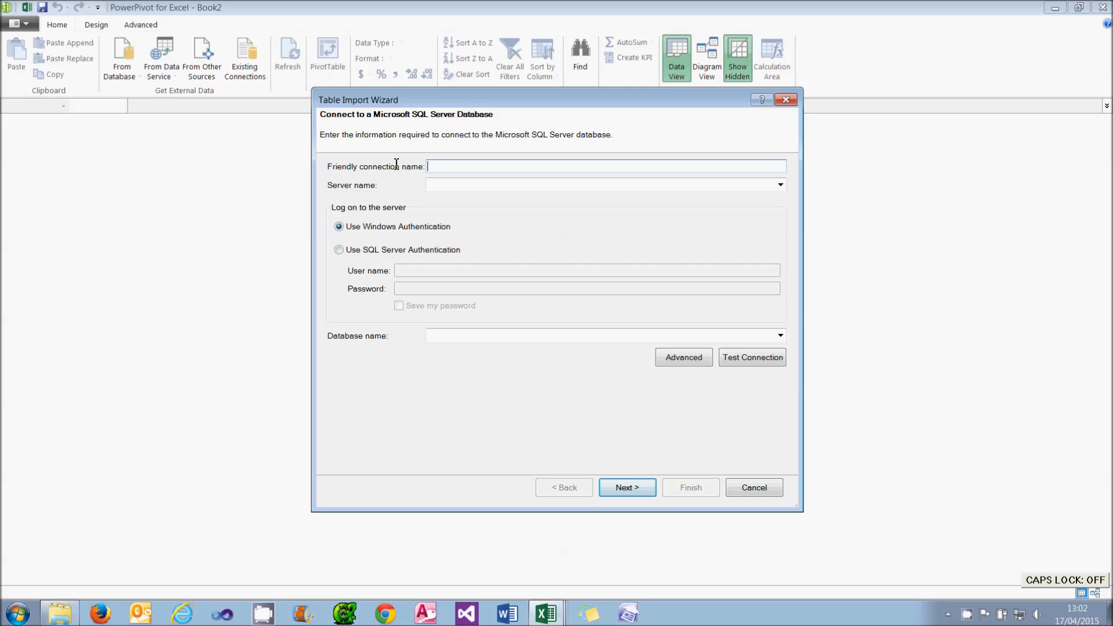
key(Caps_Lock)
key(BackSpace)
text(MAM)
click(493, 180)
text(.\SQL2012)
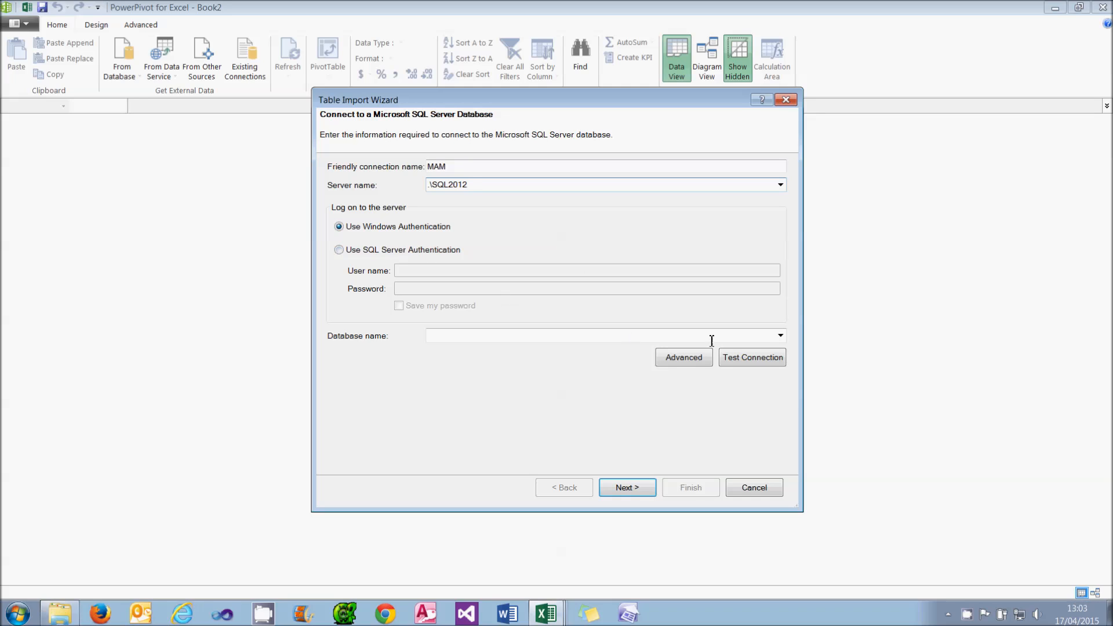
- Choose the MAM database and mark its tblTransaction table for import
click(780, 335)
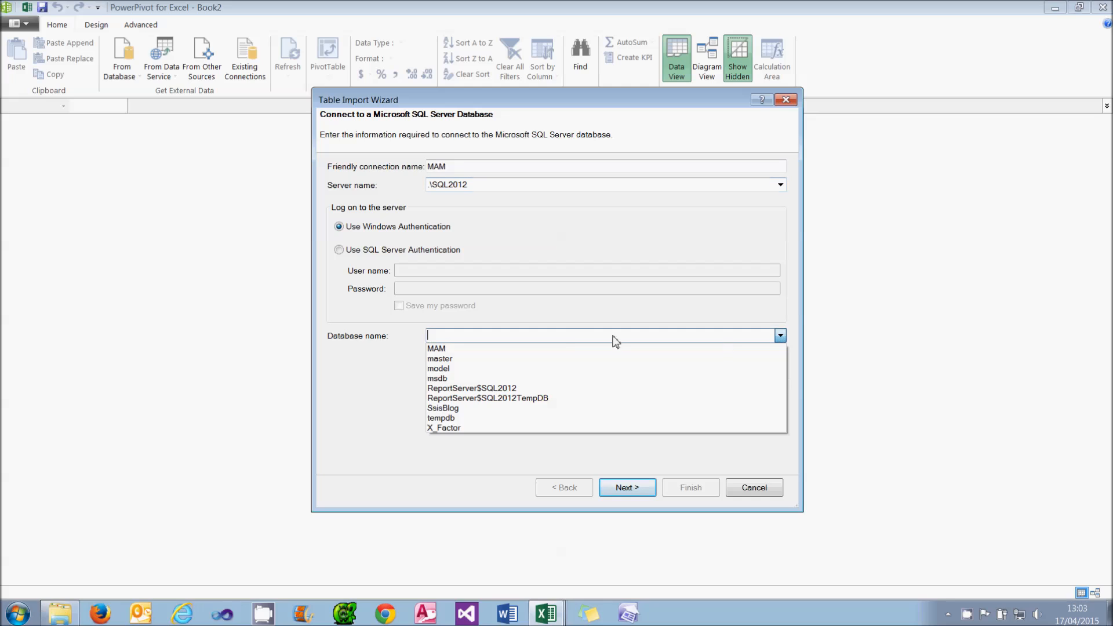
click(554, 347)
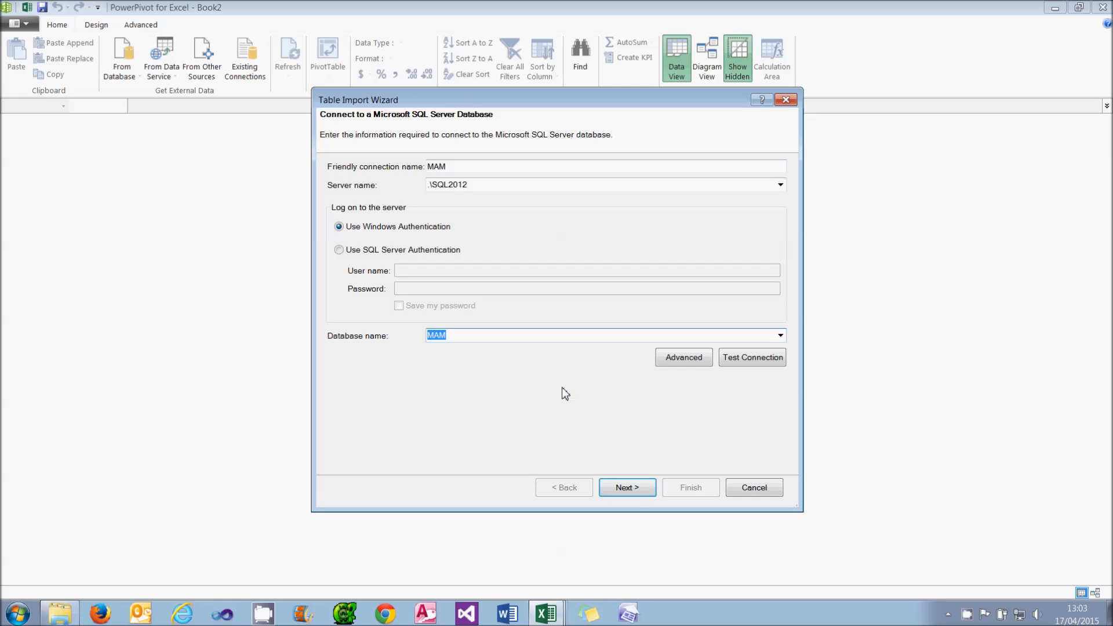
click(629, 489)
click(630, 490)
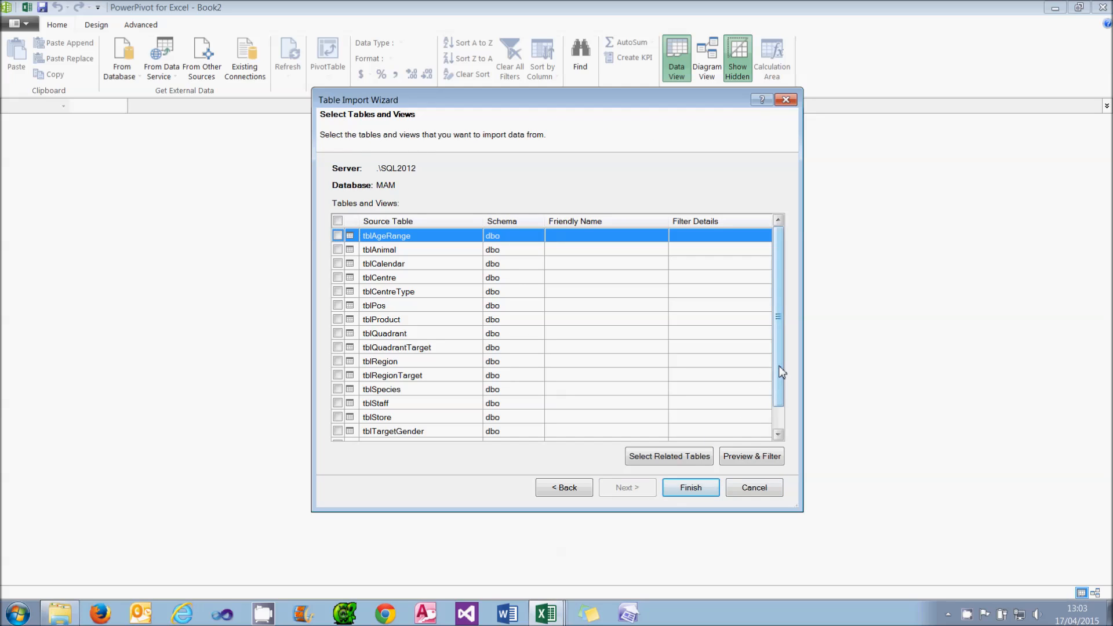
drag(779, 373, 777, 409)
click(337, 431)
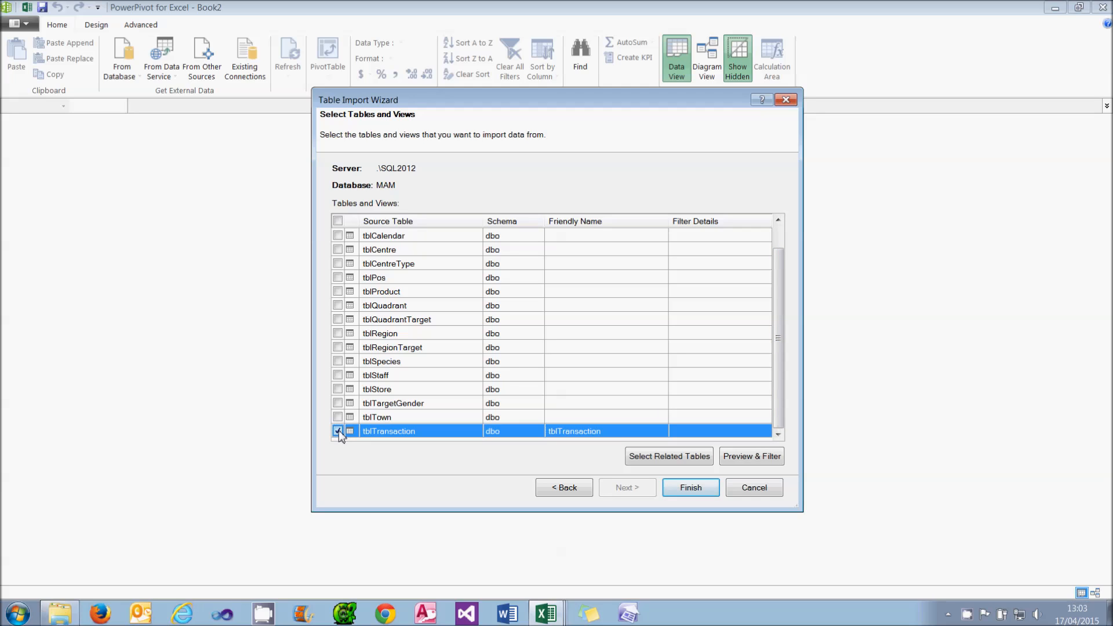
- Check in the Database diagram.xlsx PowerPivot model which tables are linked directly to tblTransaction
mouse_move(546, 613)
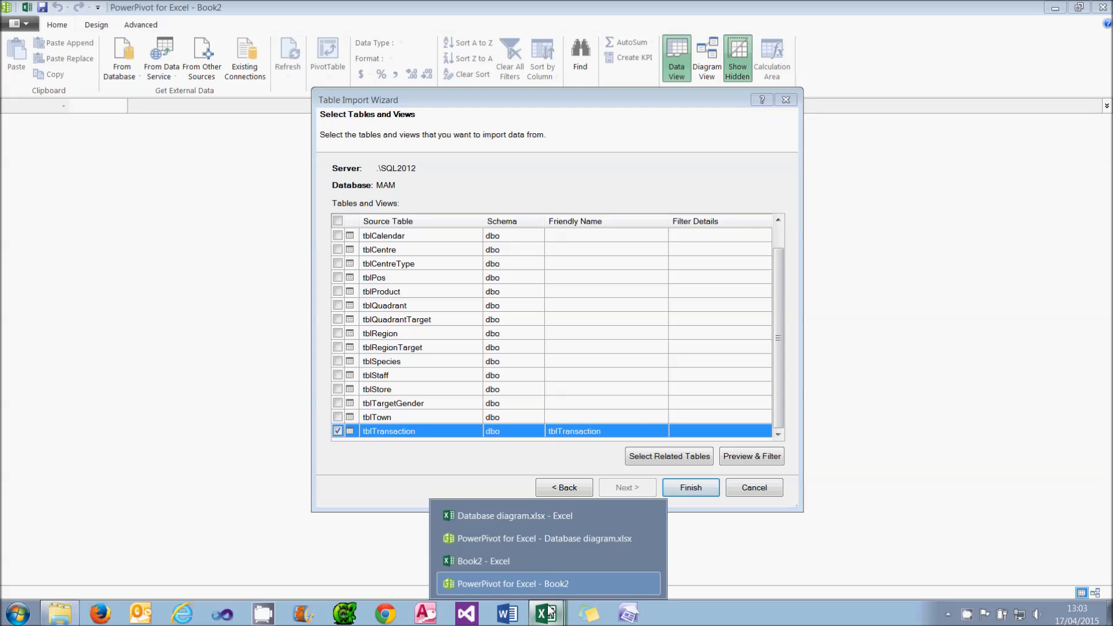
click(541, 539)
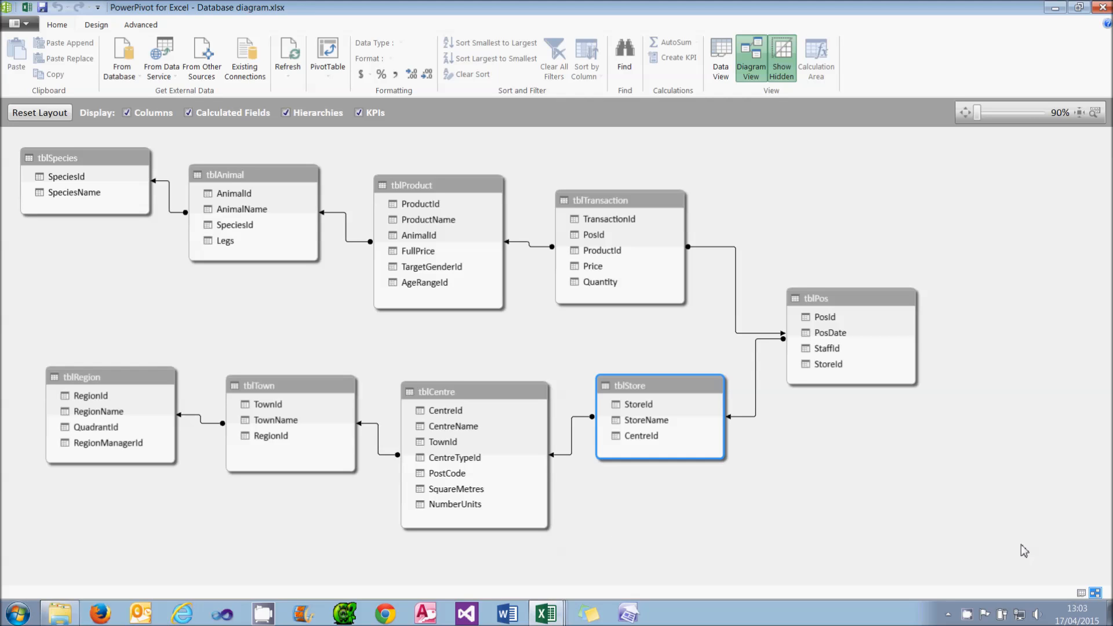
click(639, 201)
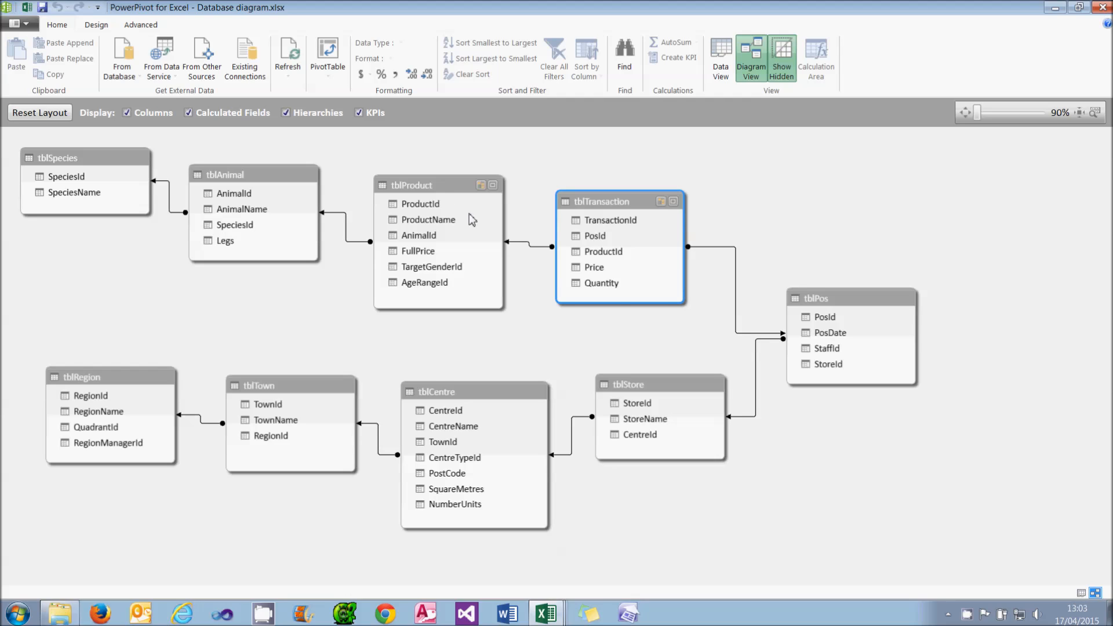
click(441, 185)
click(859, 313)
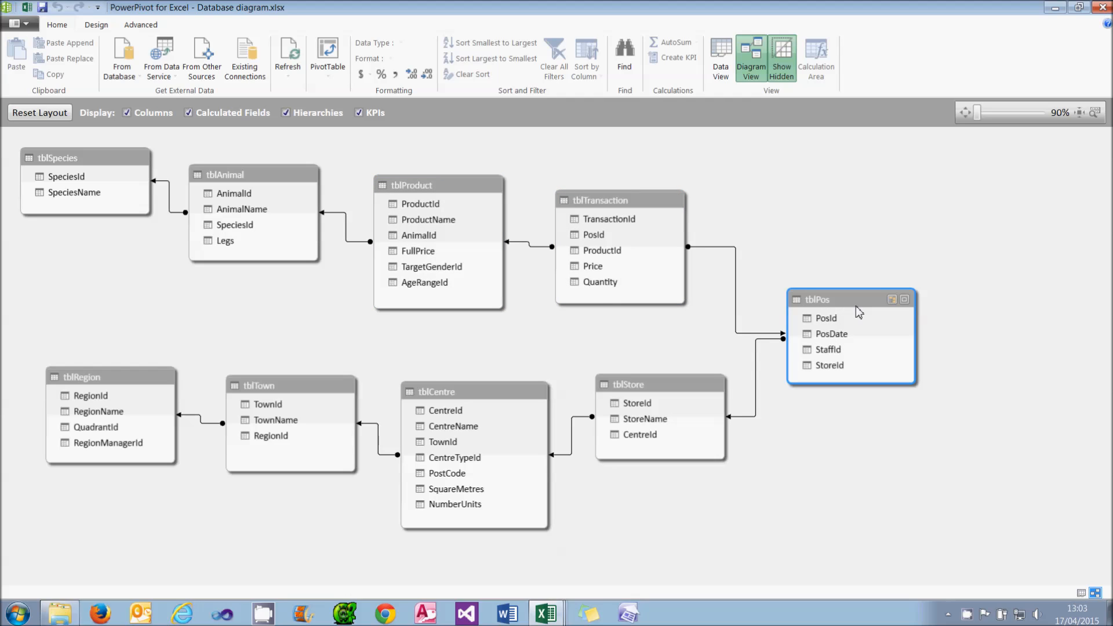
- Return to Book2's import wizard and add the tables related to tblTransaction to the selection
mouse_move(546, 611)
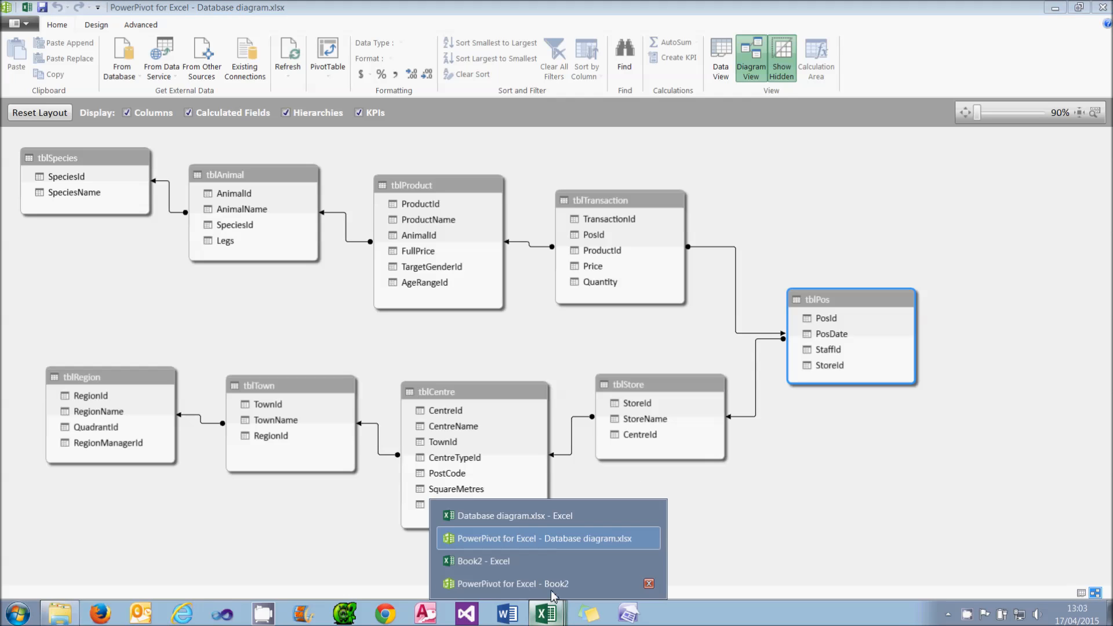
click(550, 590)
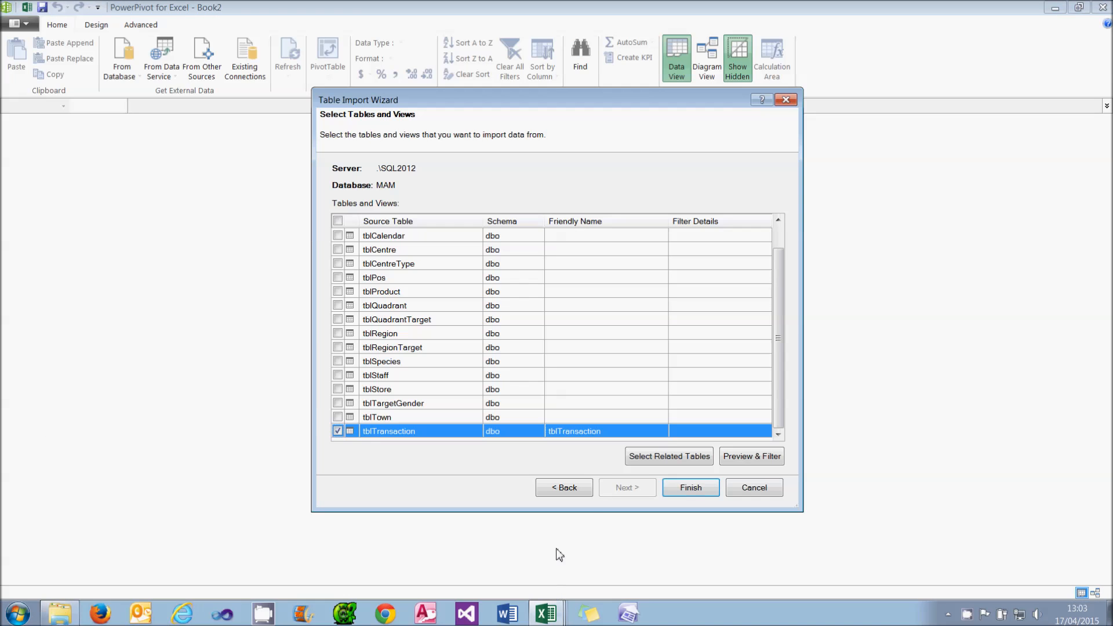
click(680, 454)
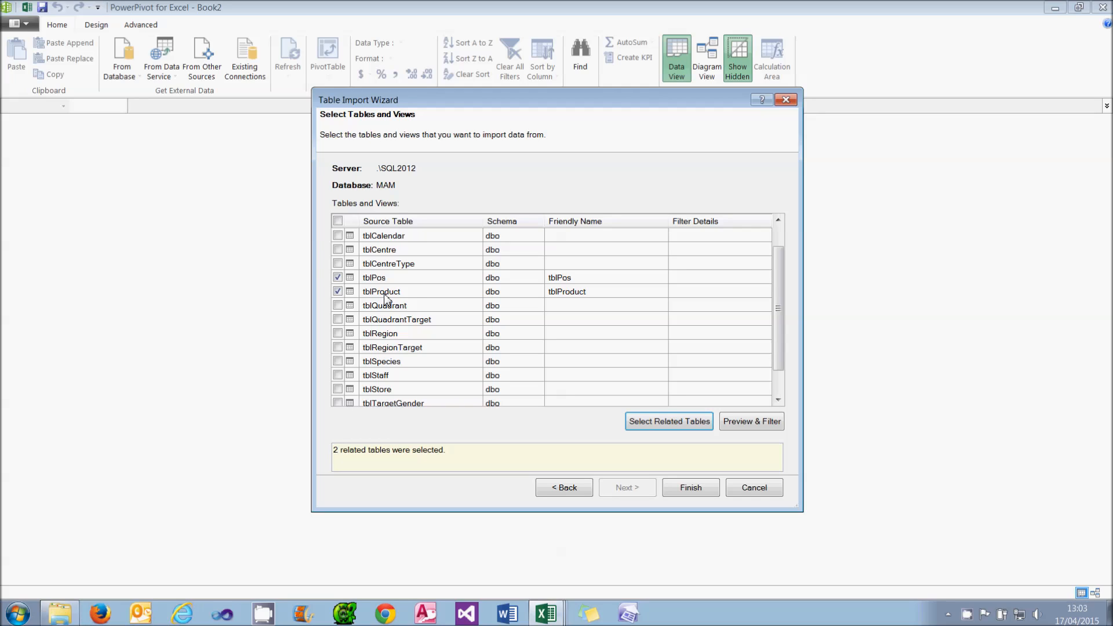
- Examine the Database diagram.xlsx PowerPivot model for the further tables that connect transactions to species and regions
click(545, 613)
click(548, 583)
click(545, 613)
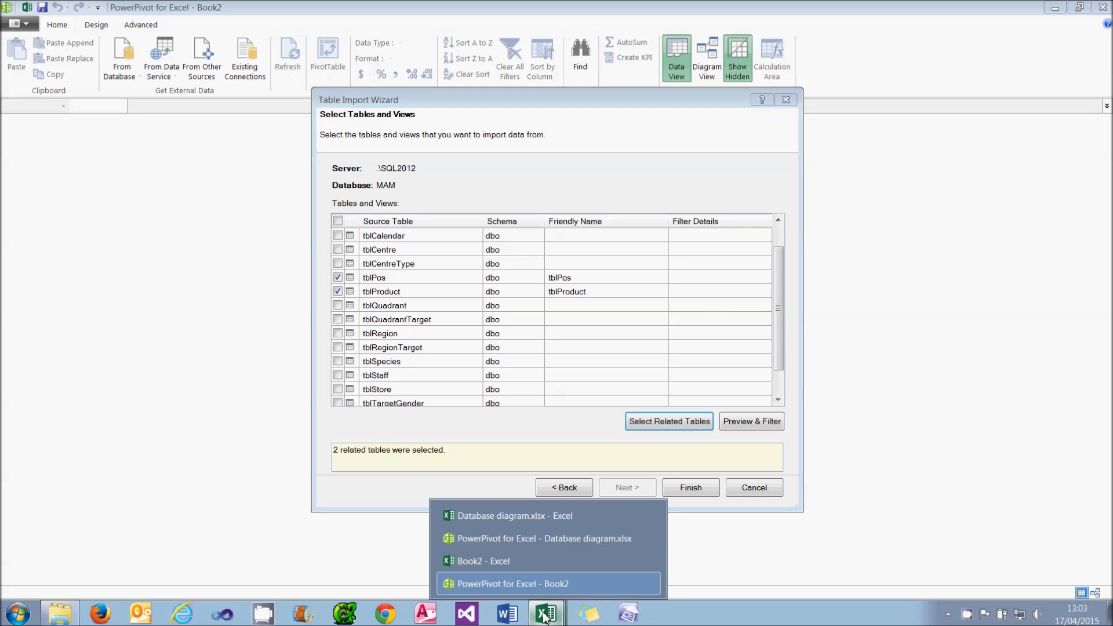
click(537, 539)
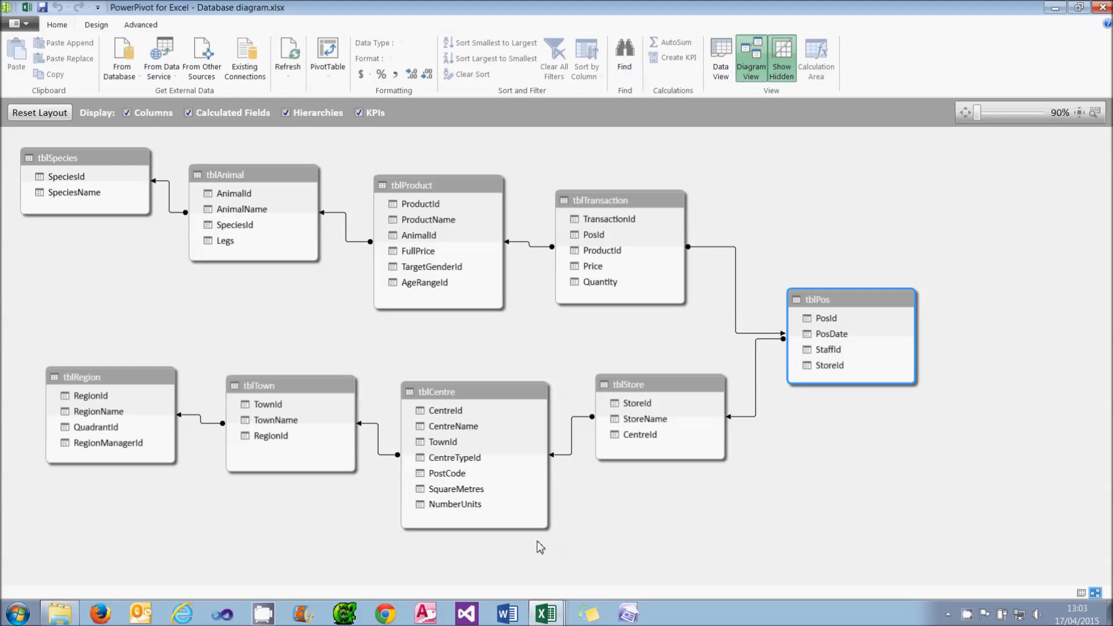
click(643, 387)
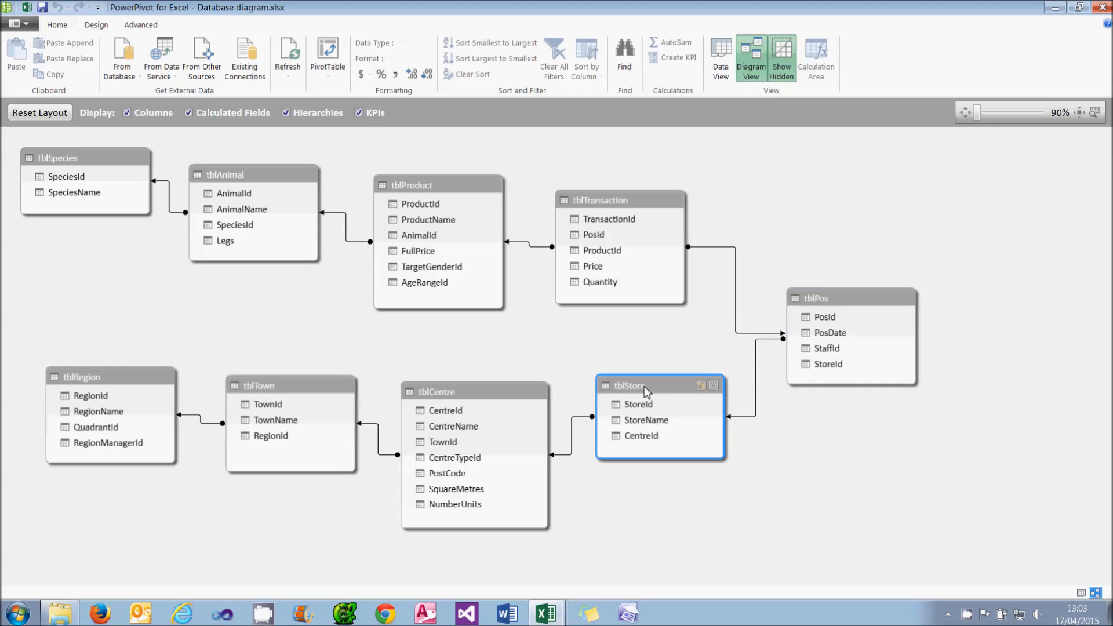
click(268, 194)
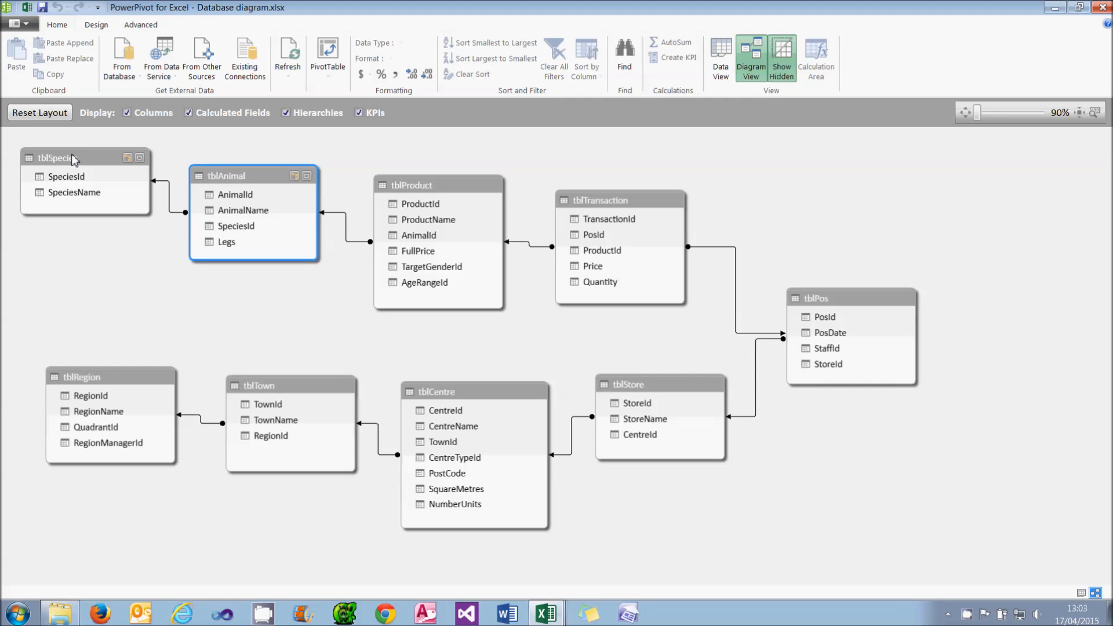
click(114, 383)
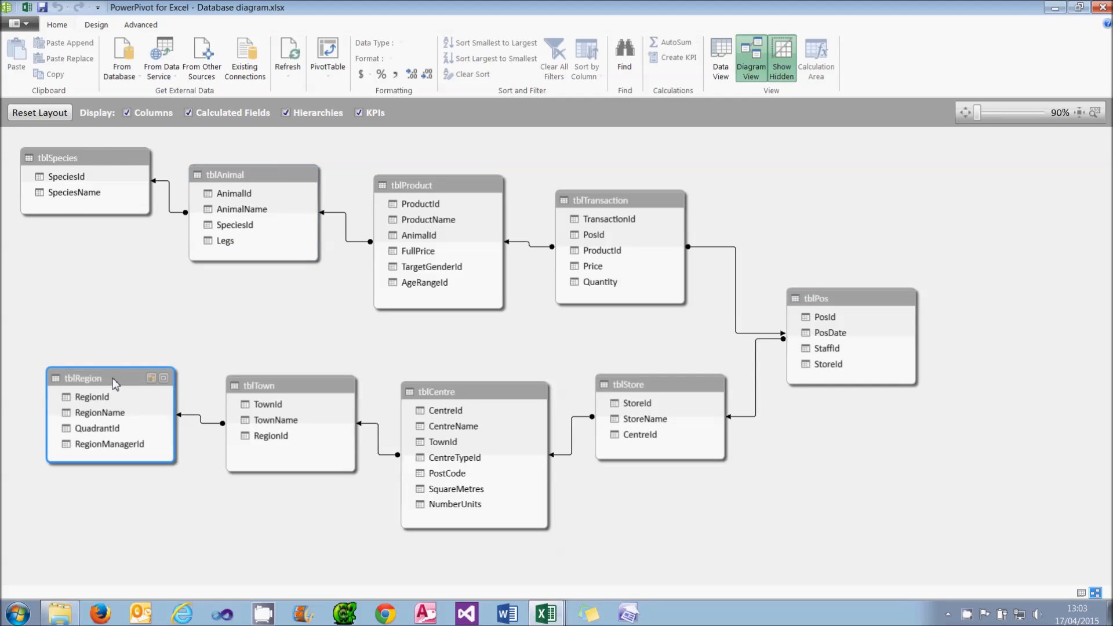
ctrl+click(304, 385)
ctrl+click(461, 393)
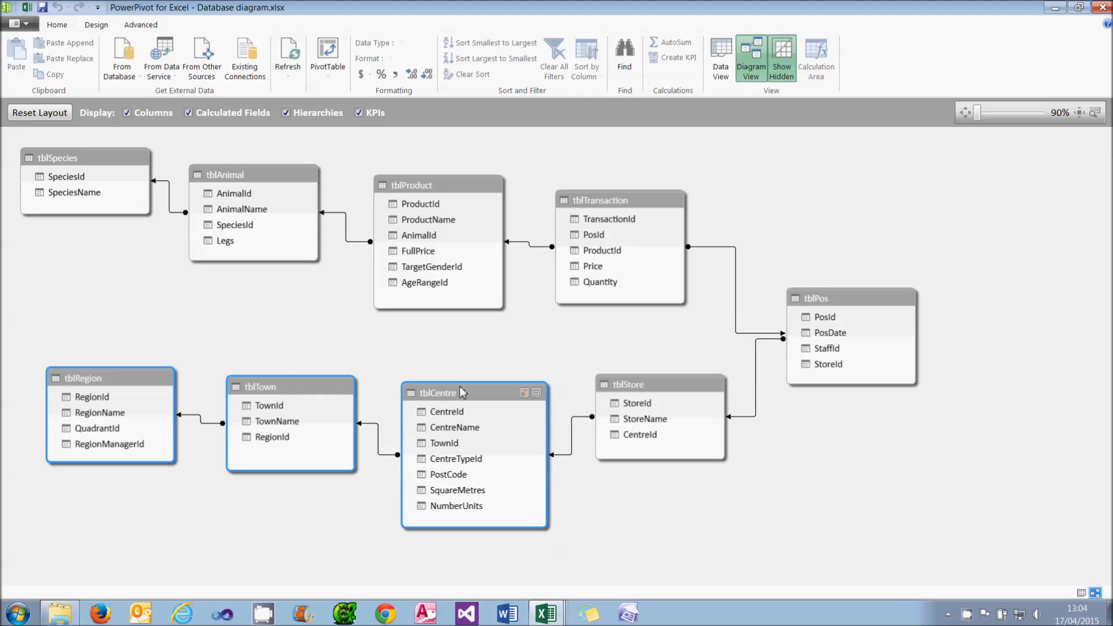
- Return to Book2's import wizard and also mark tblStore, tblAnimal and tblSpecies for import
mouse_move(544, 613)
click(545, 586)
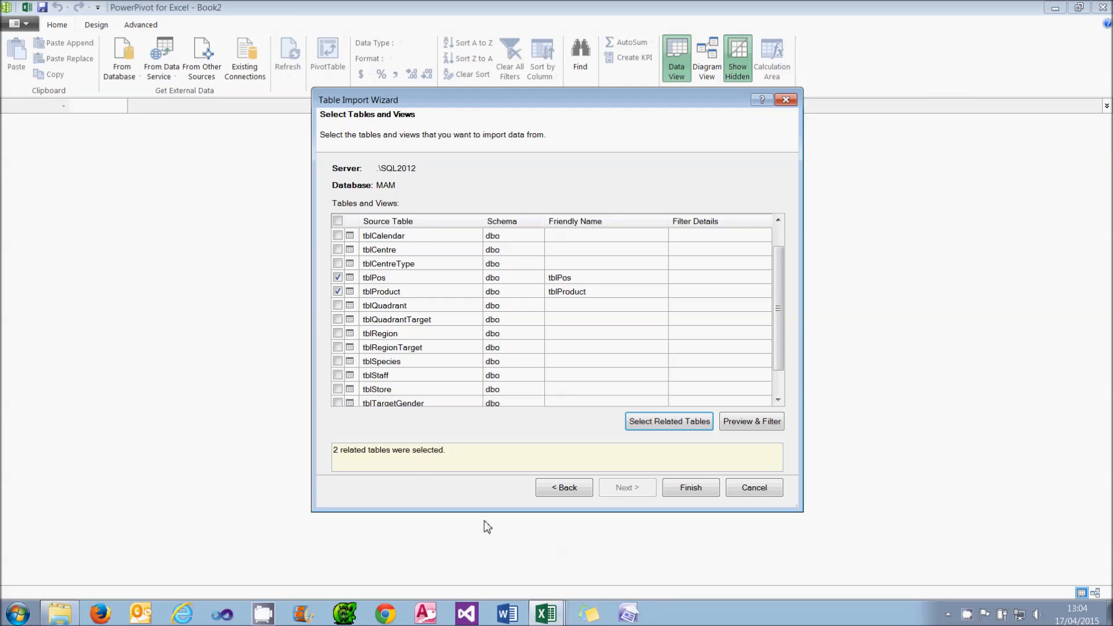
click(338, 388)
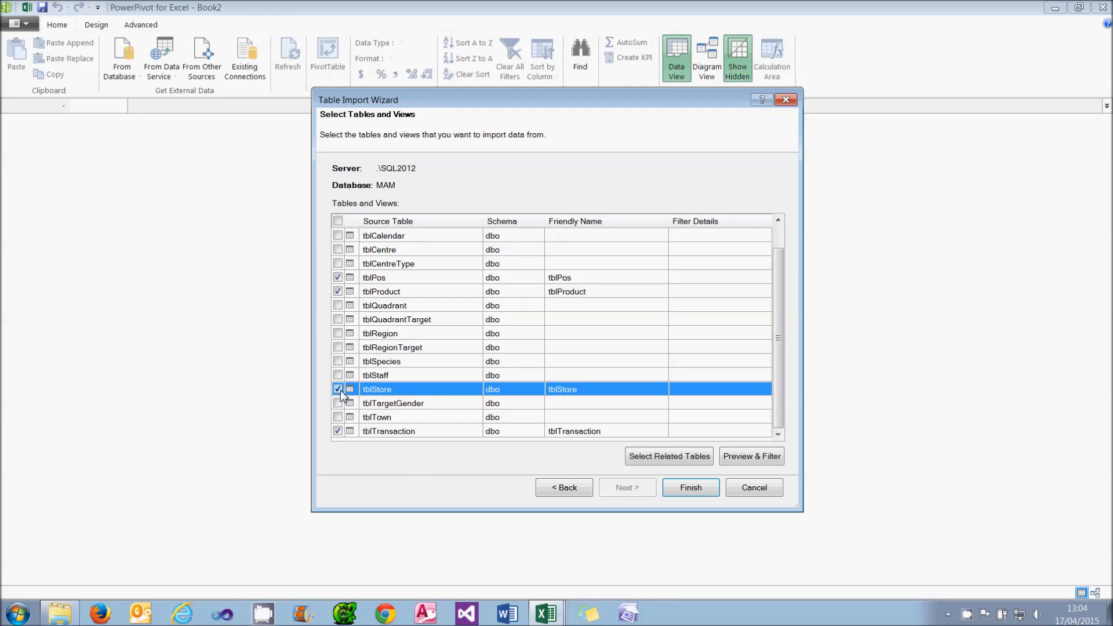
scroll(353, 313, up, 1)
click(337, 249)
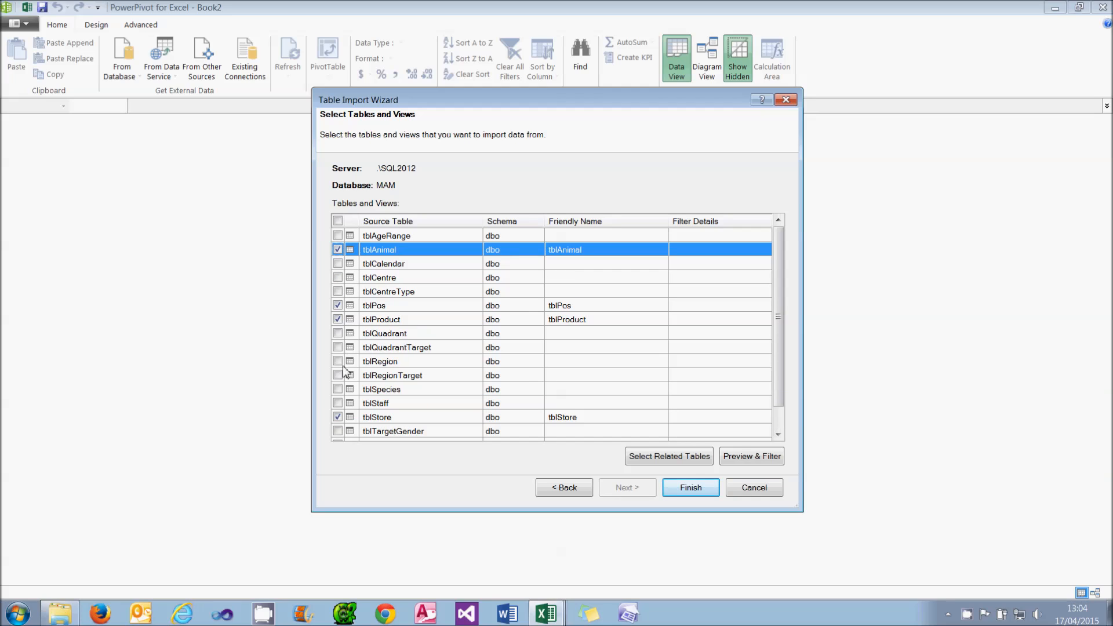
click(337, 389)
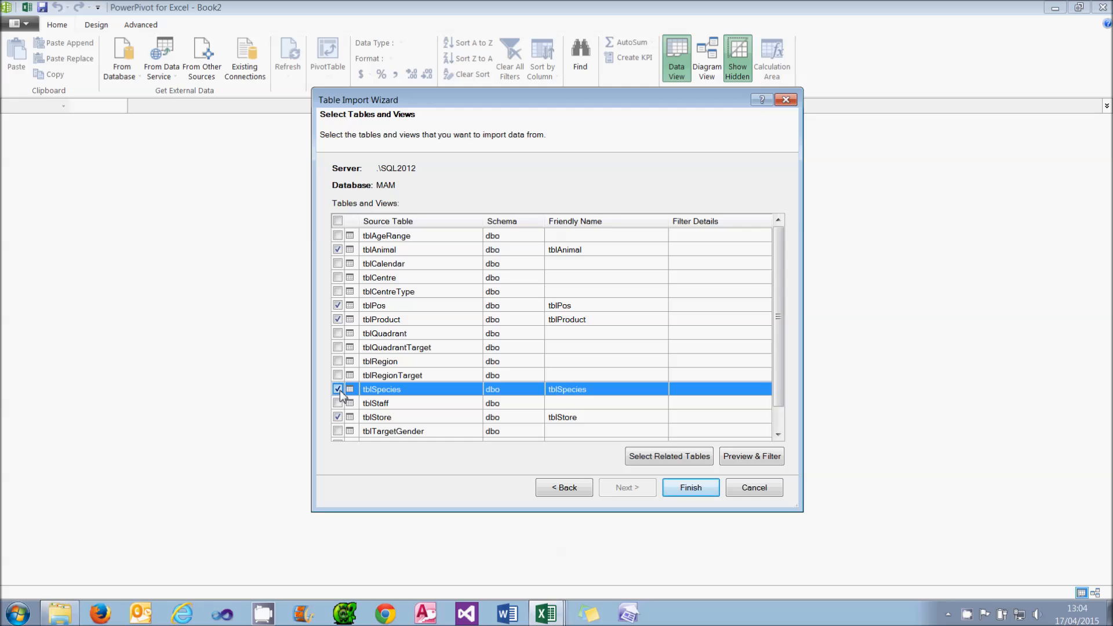
- Set the friendly names of tblAnimal and tblPos to Animal and Pos
click(606, 250)
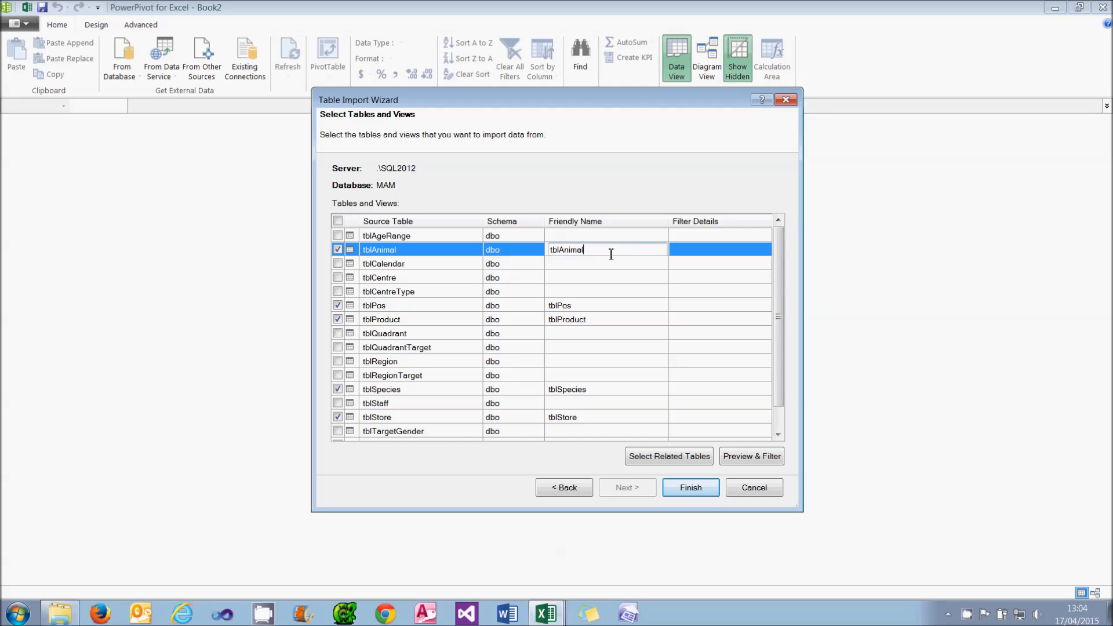
key(Delete)
key(Delete)
key(Delete)
click(590, 307)
key(Delete)
key(Delete)
key(Delete)
- Set the friendly names of tblProduct and tblSpecies to Product and Species
click(600, 321)
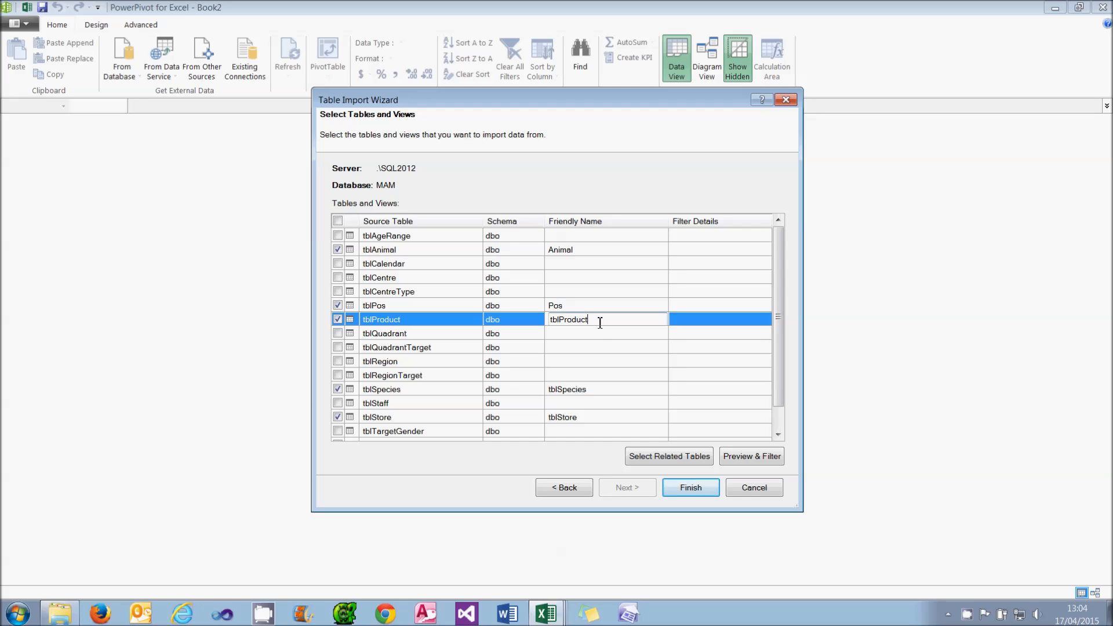
key(Delete)
key(Delete)
key(Delete)
click(598, 389)
key(Delete)
key(Delete)
key(Delete)
- Set the friendly names of tblStore and tblTransaction to Store and Transaction
click(594, 418)
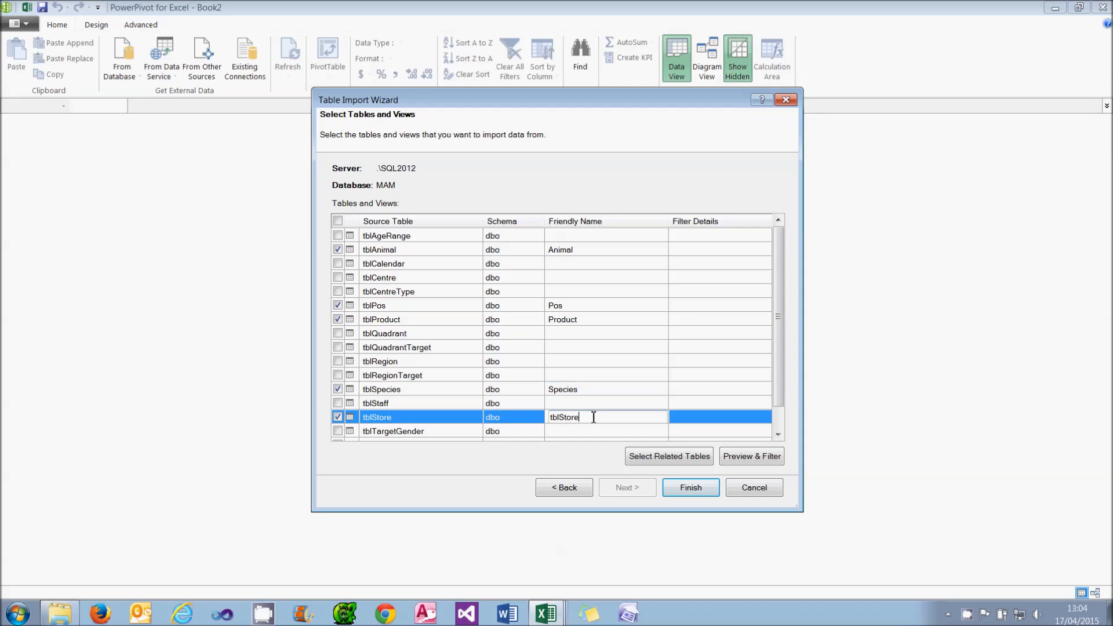
key(Delete)
key(Delete)
key(Delete)
drag(778, 350, 784, 385)
click(618, 432)
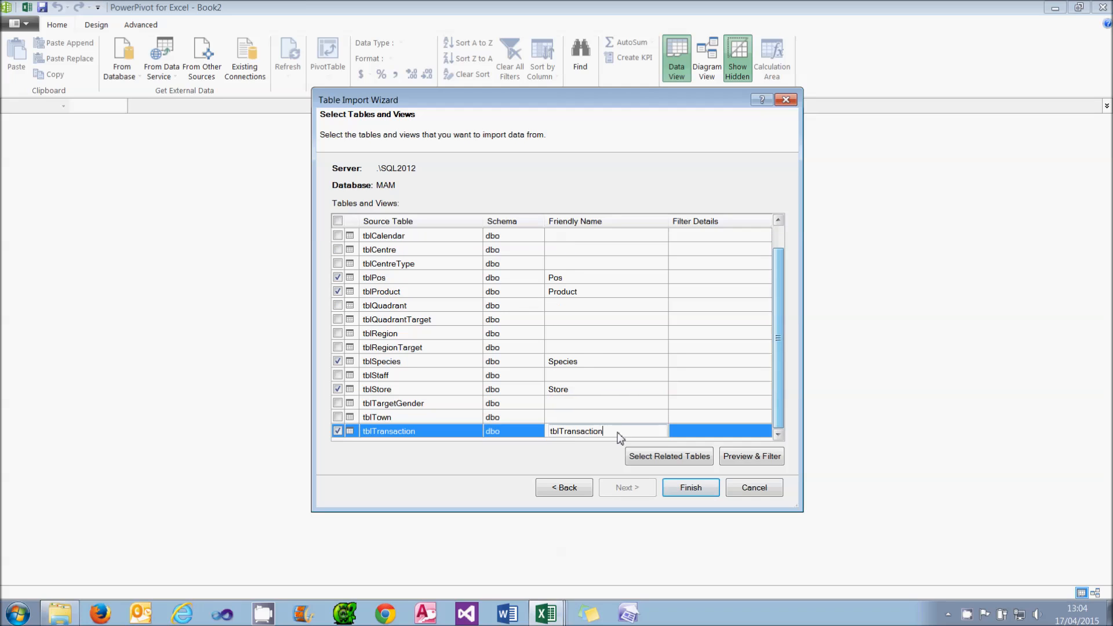
key(Home)
key(Delete)
key(Delete)
key(Delete)
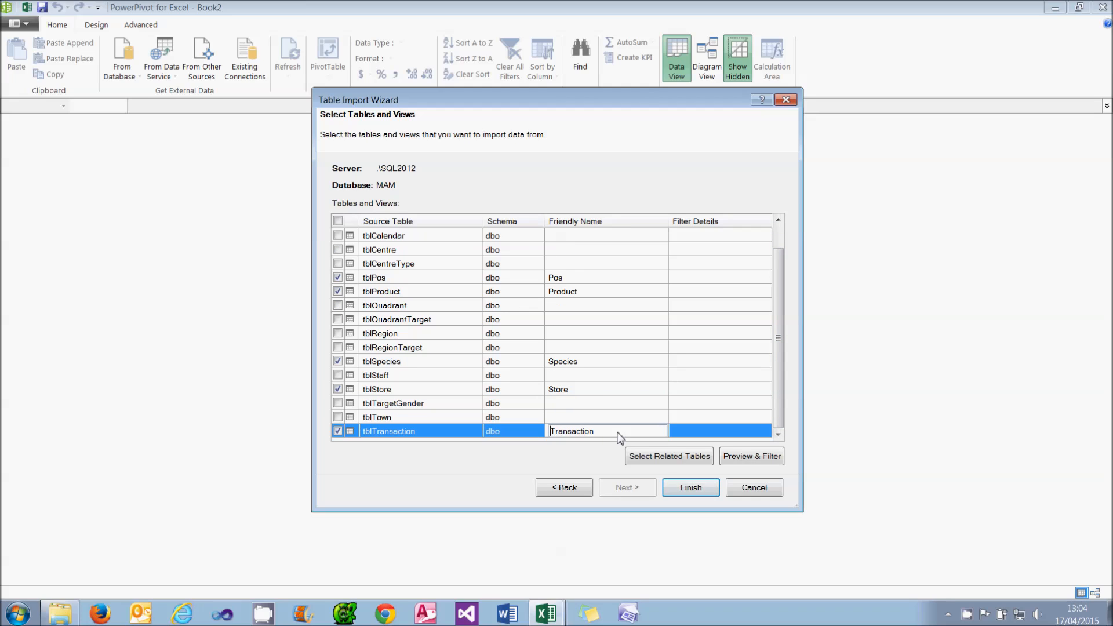
click(604, 380)
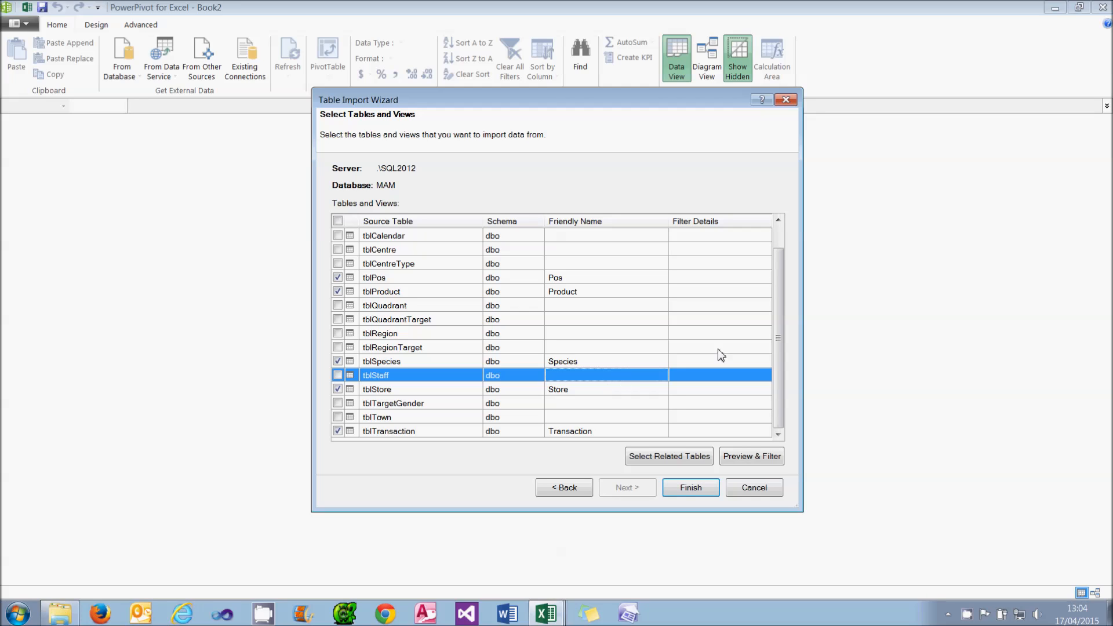
drag(780, 308, 783, 281)
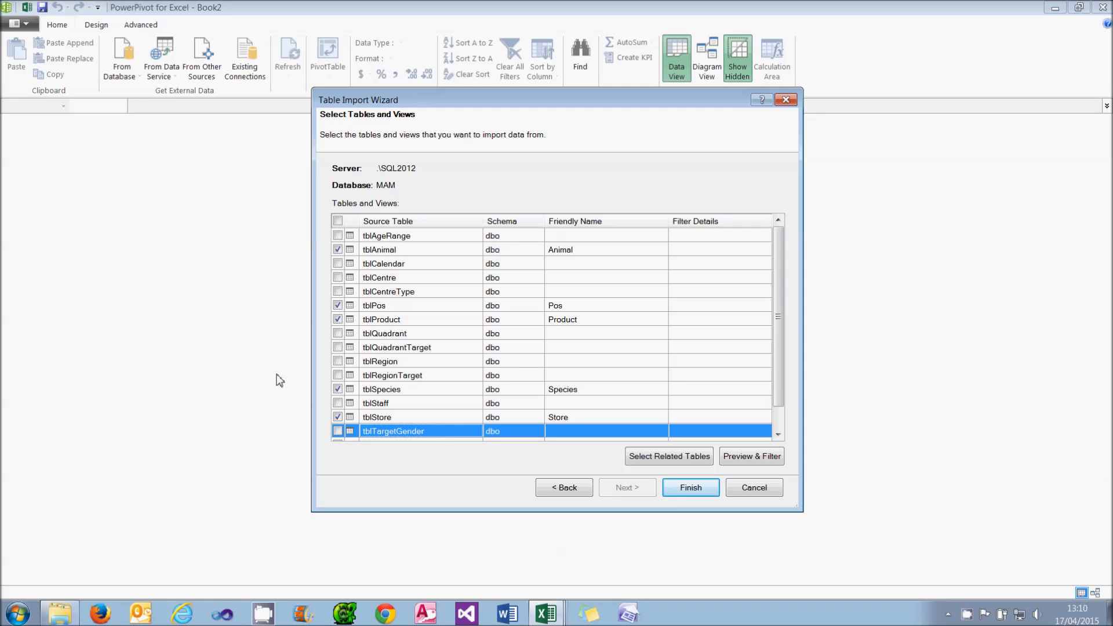
- Open the data preview of tblTransaction and widen its Quantity column
drag(775, 333, 773, 356)
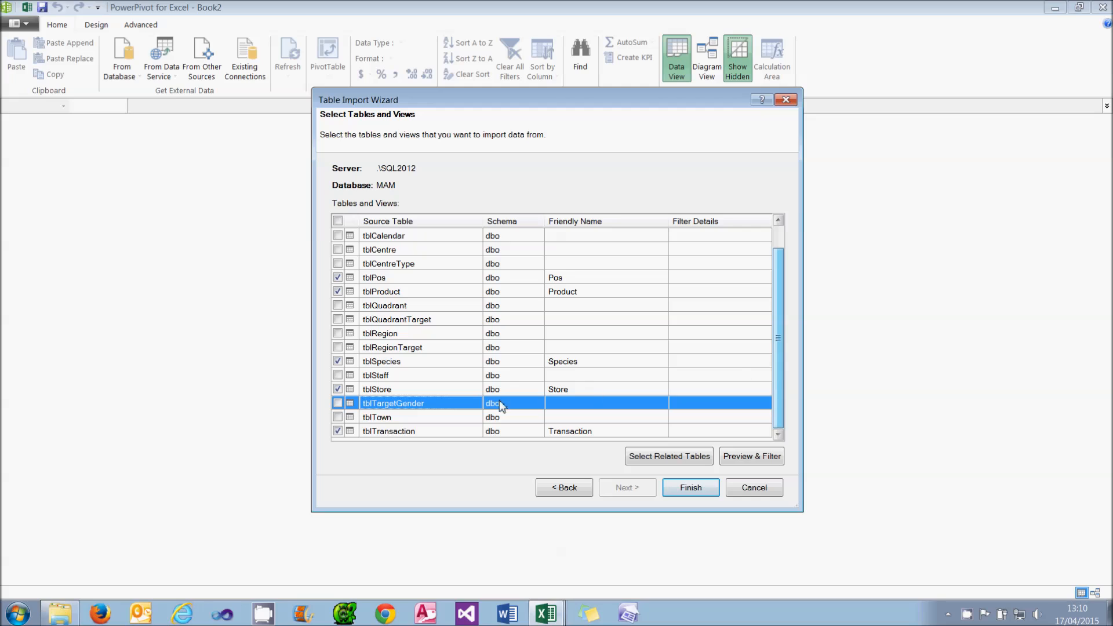
click(439, 434)
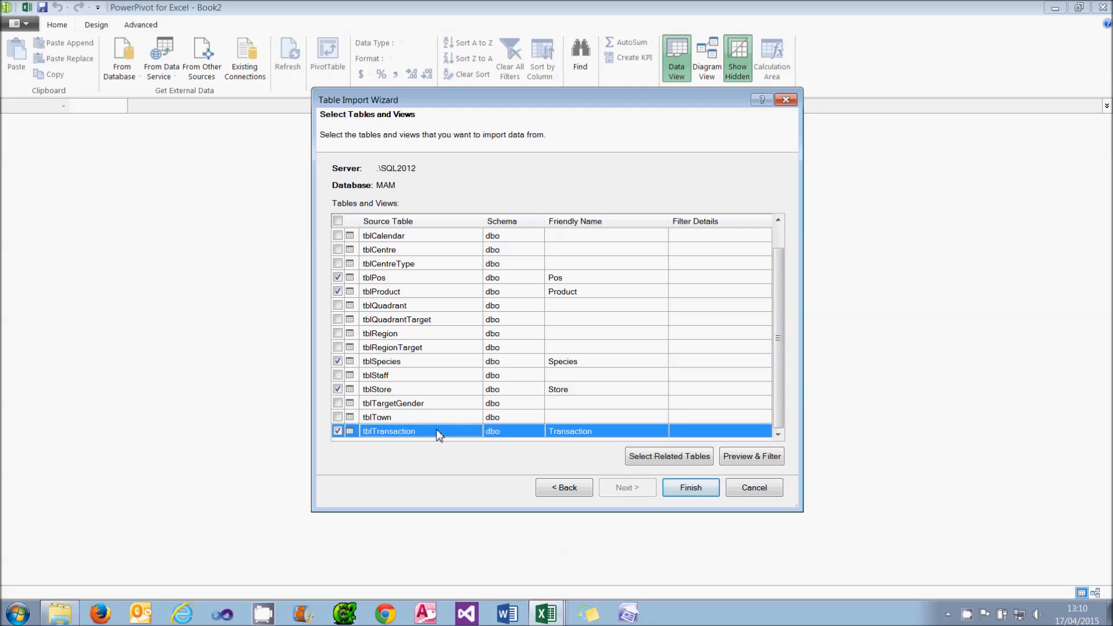
click(756, 456)
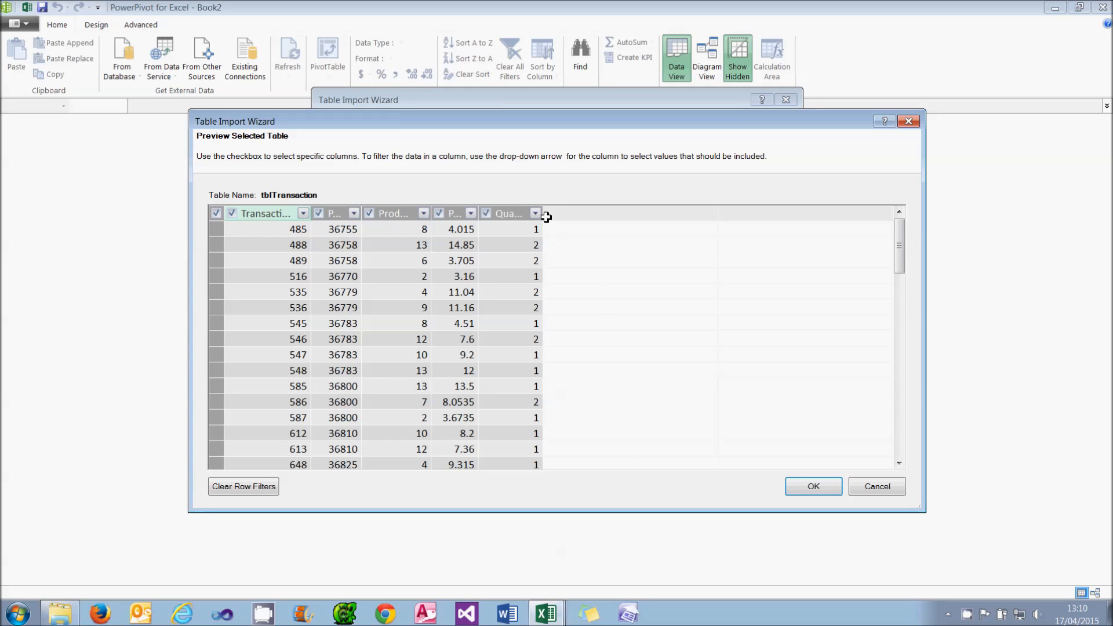
drag(542, 211, 597, 216)
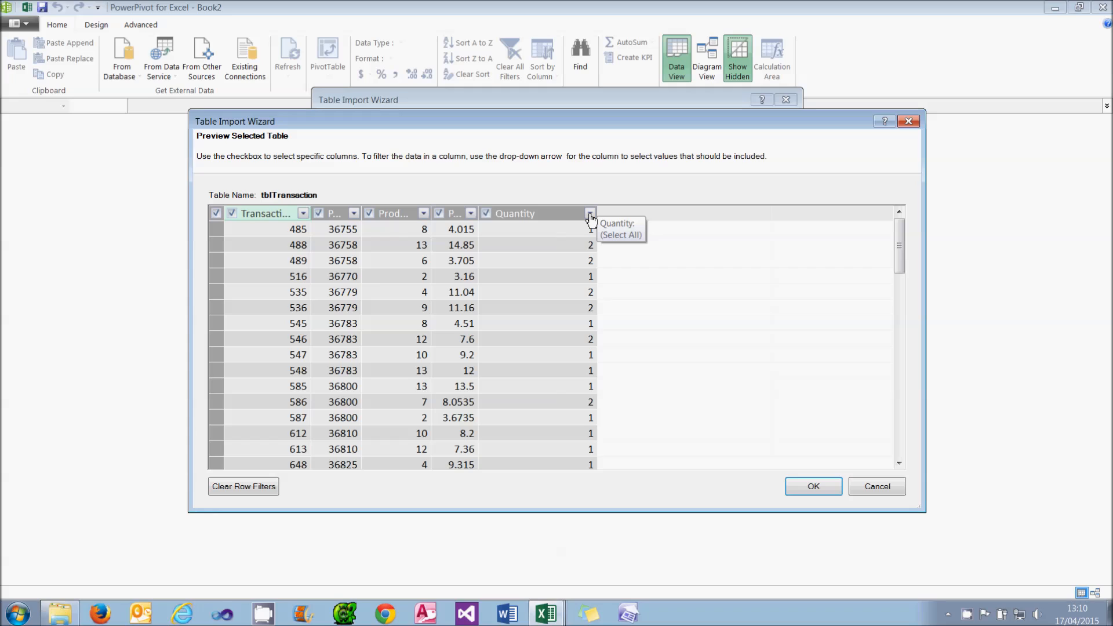
- Filter tblTransaction to rows where Quantity is greater than 1, and check the details of the applied filter
click(590, 215)
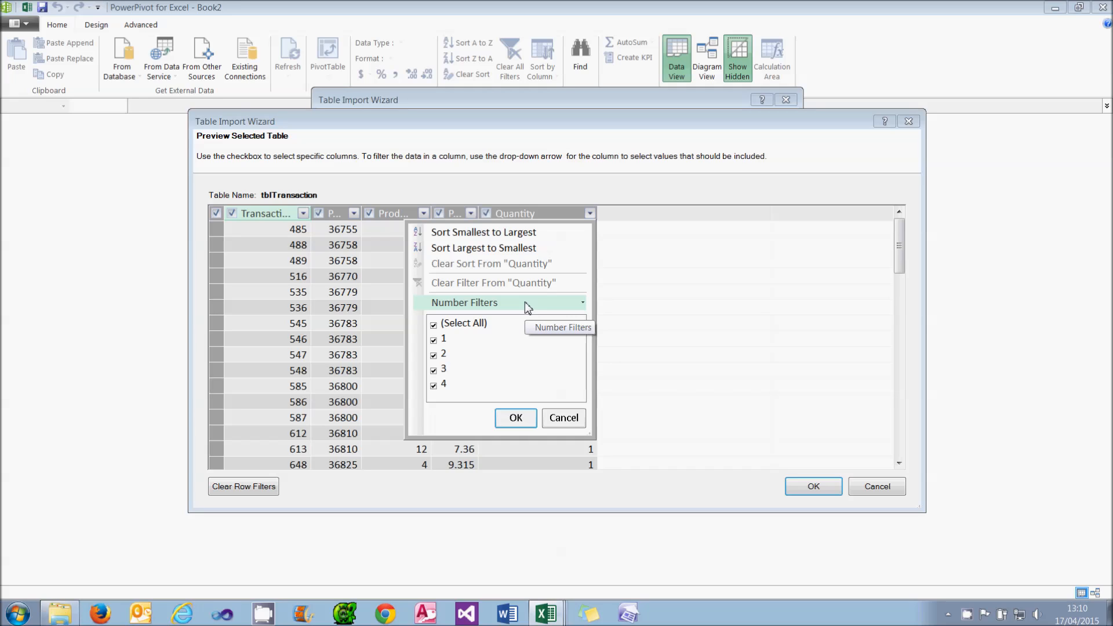
mouse_move(527, 307)
click(614, 340)
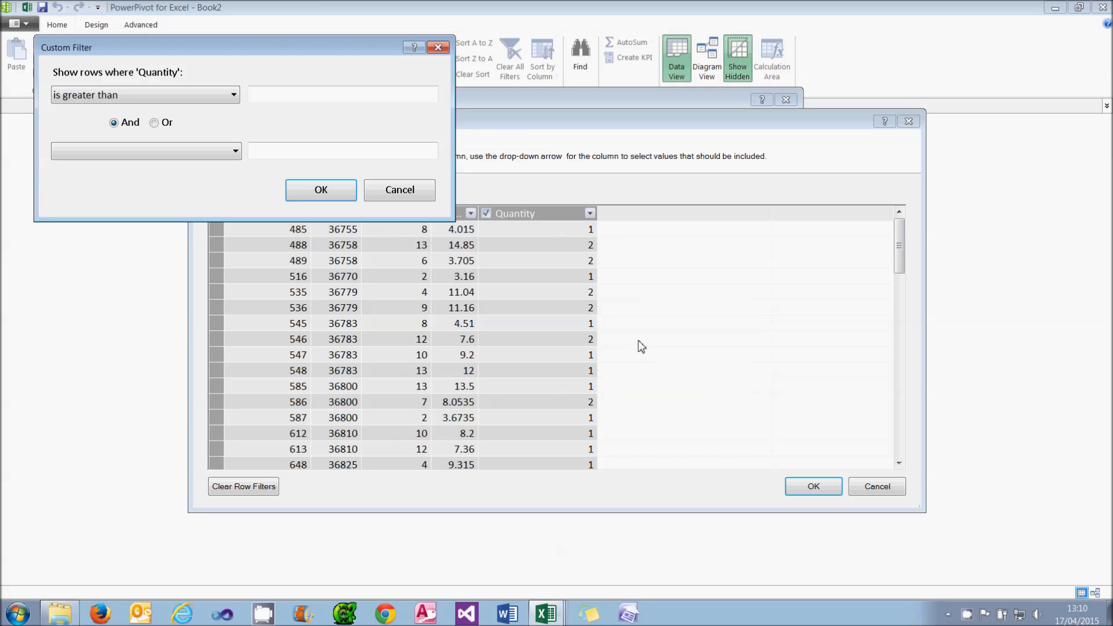
click(307, 100)
text(1)
click(320, 190)
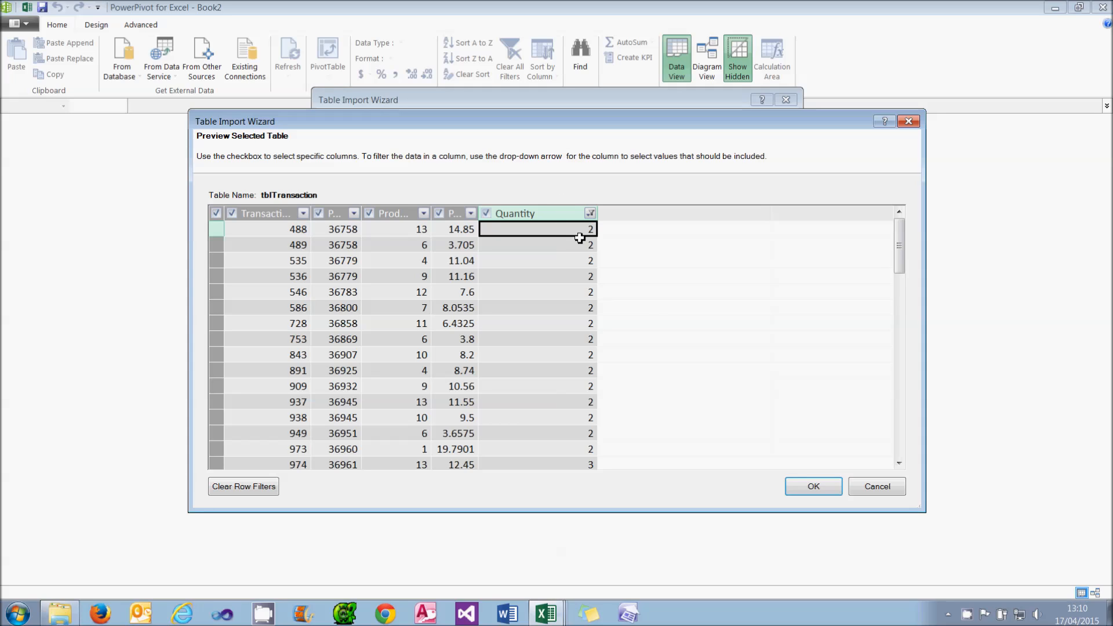
click(816, 488)
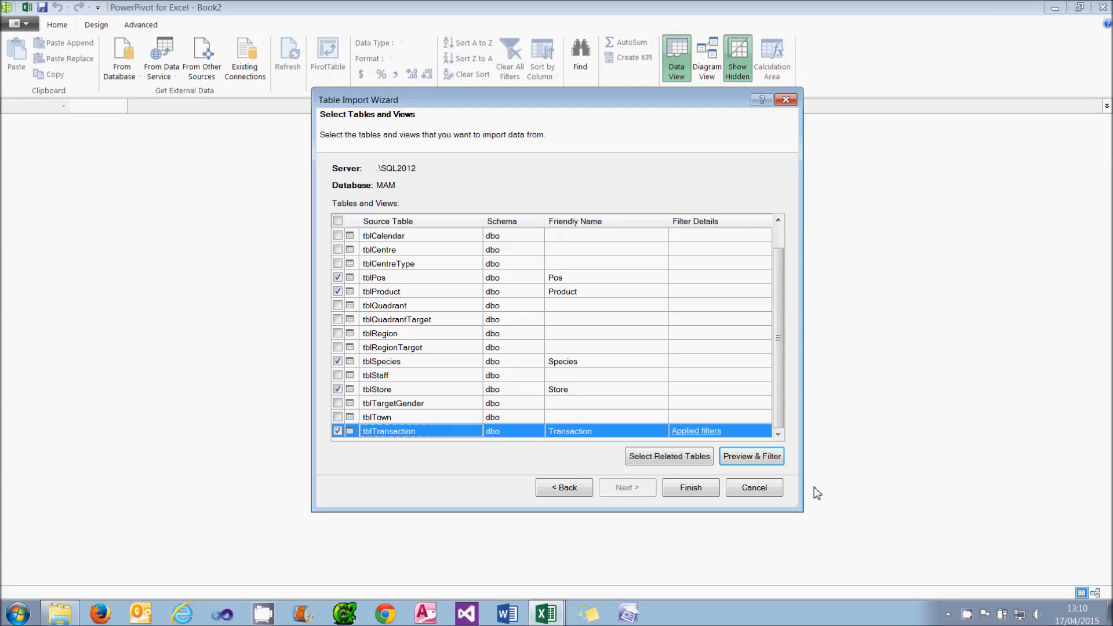
click(695, 432)
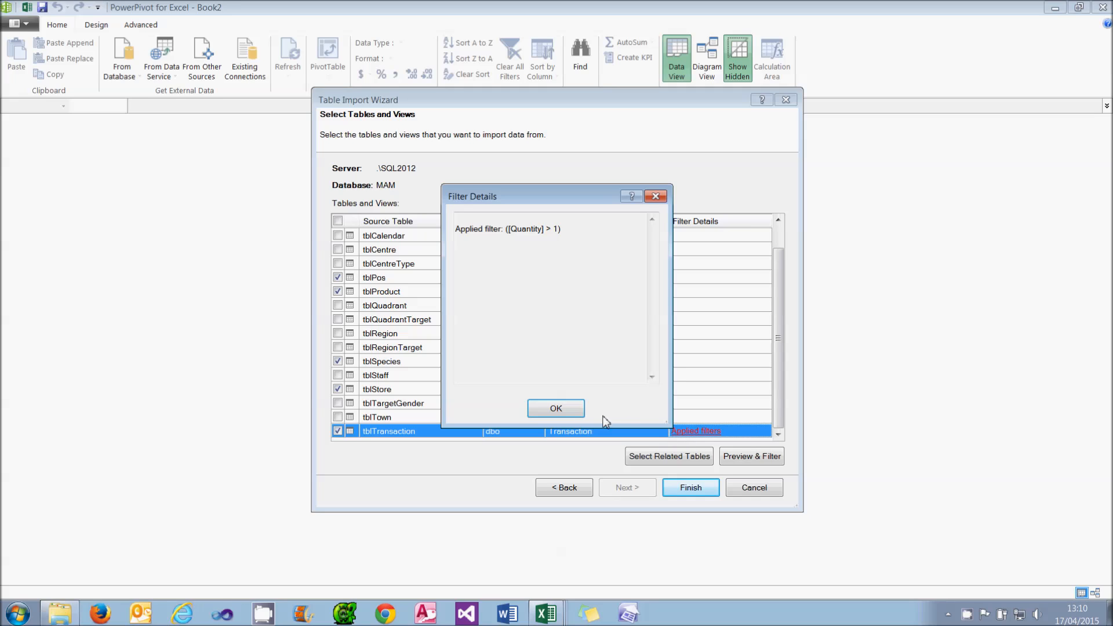
click(562, 410)
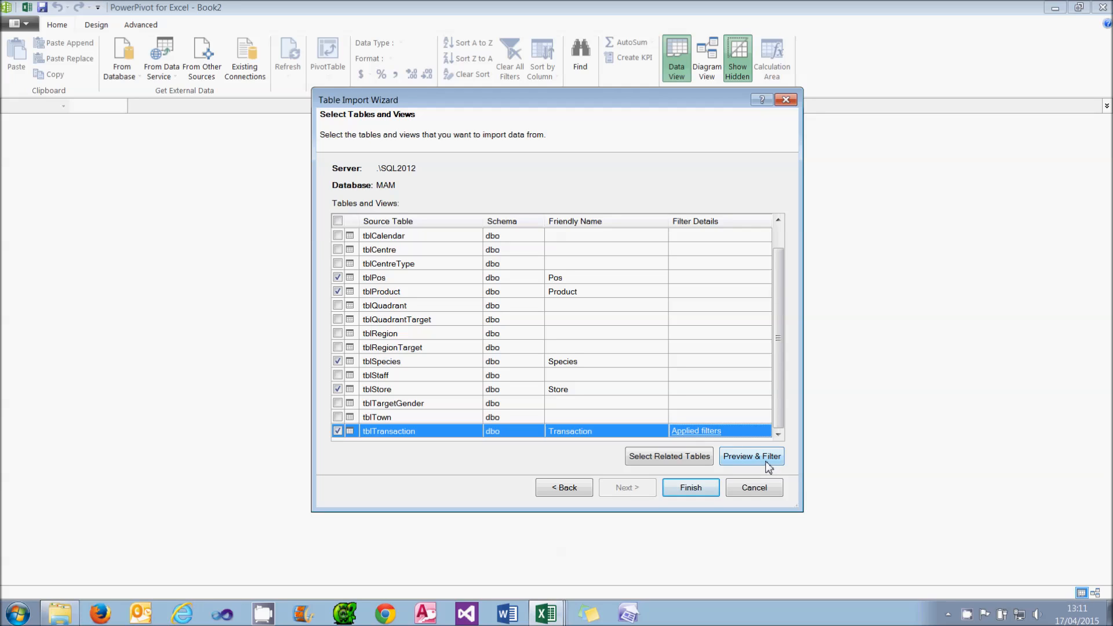
- Preview tblAnimal with its ID and Legs columns widened, and exclude the animal name and Legs columns from the import
scroll(784, 382, up, 2)
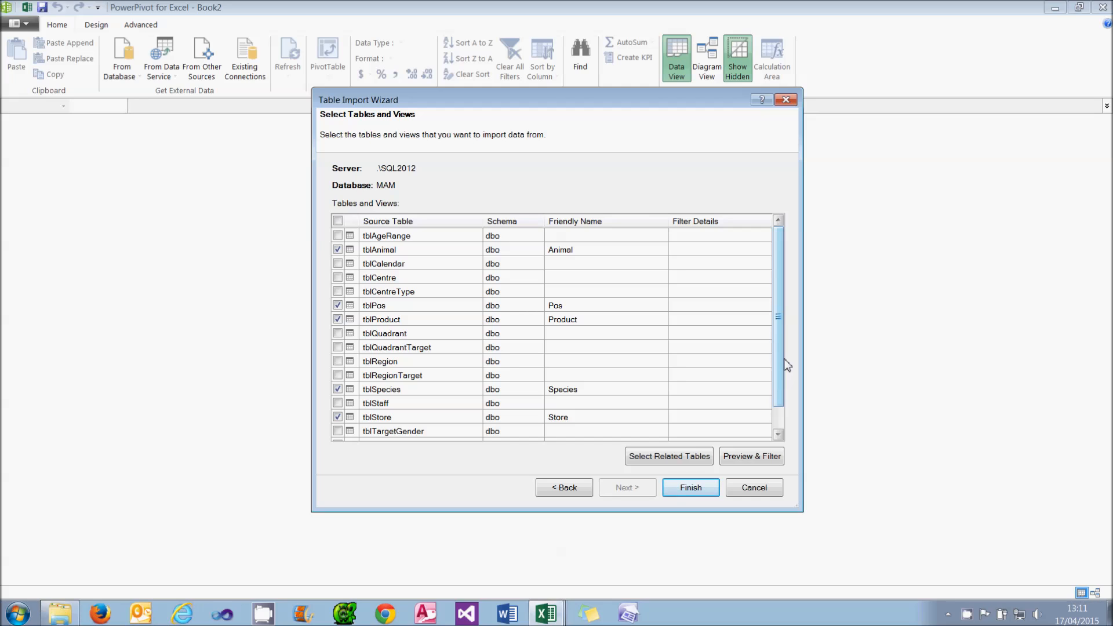
click(455, 251)
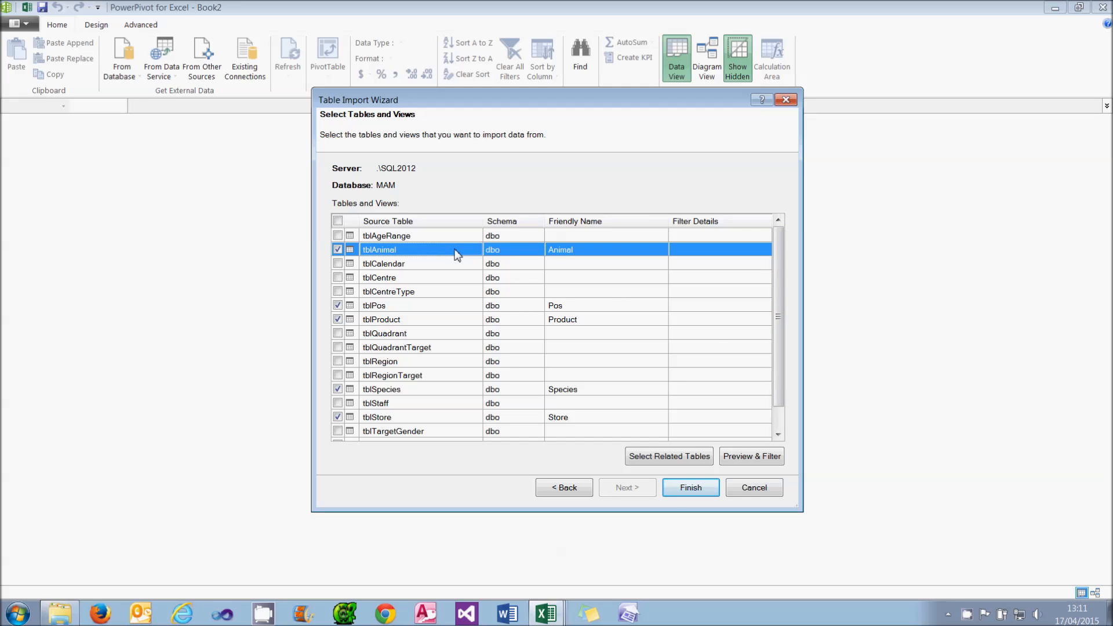
click(749, 458)
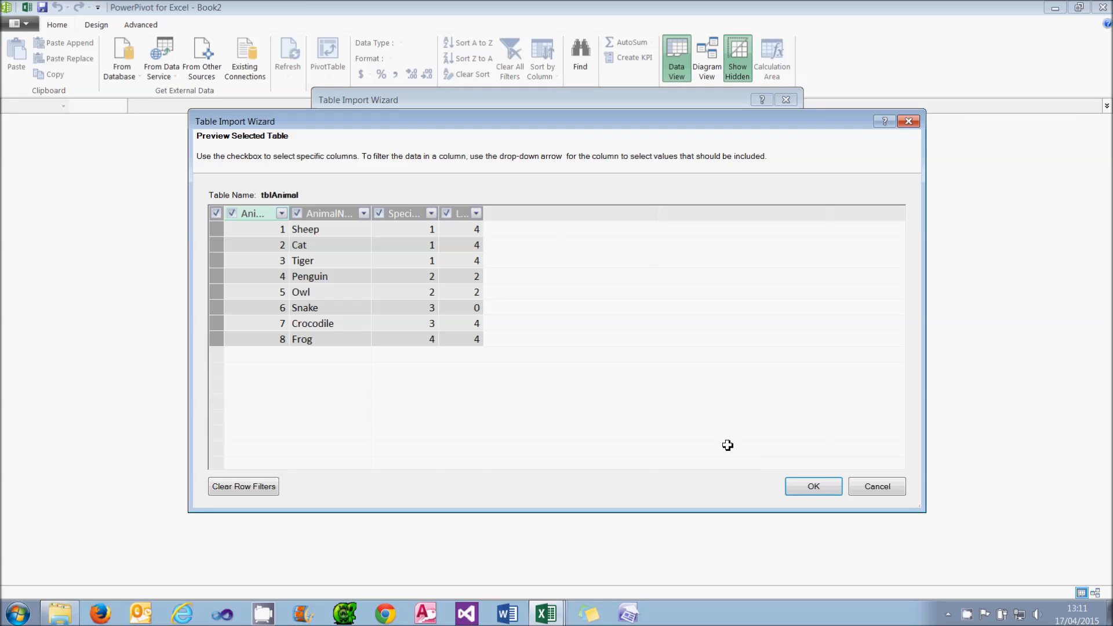
double_click(484, 216)
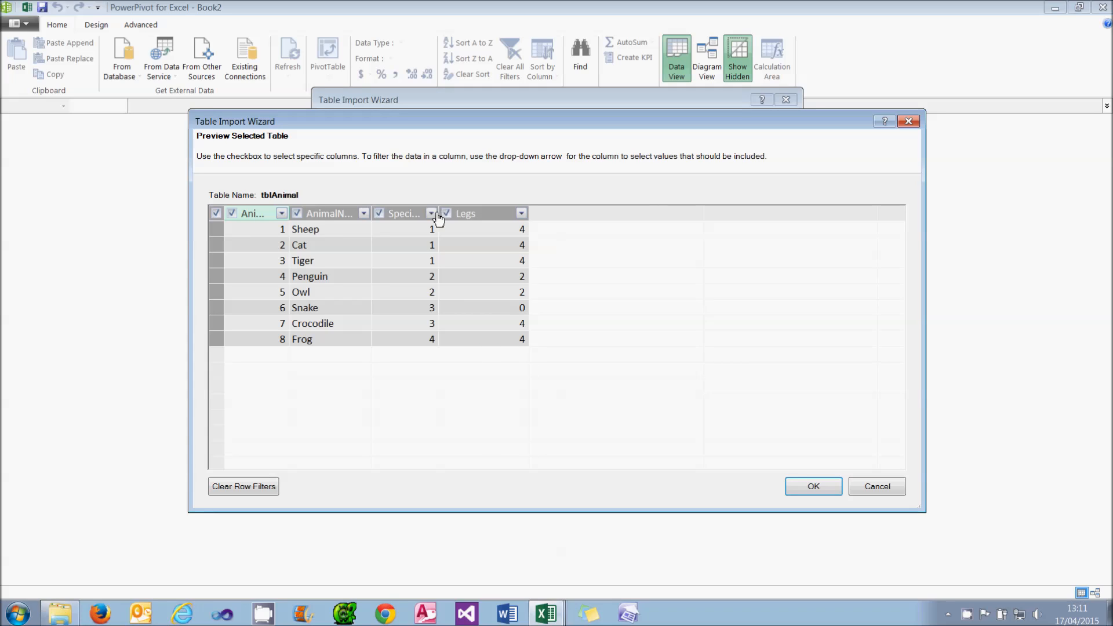
drag(470, 215, 480, 215)
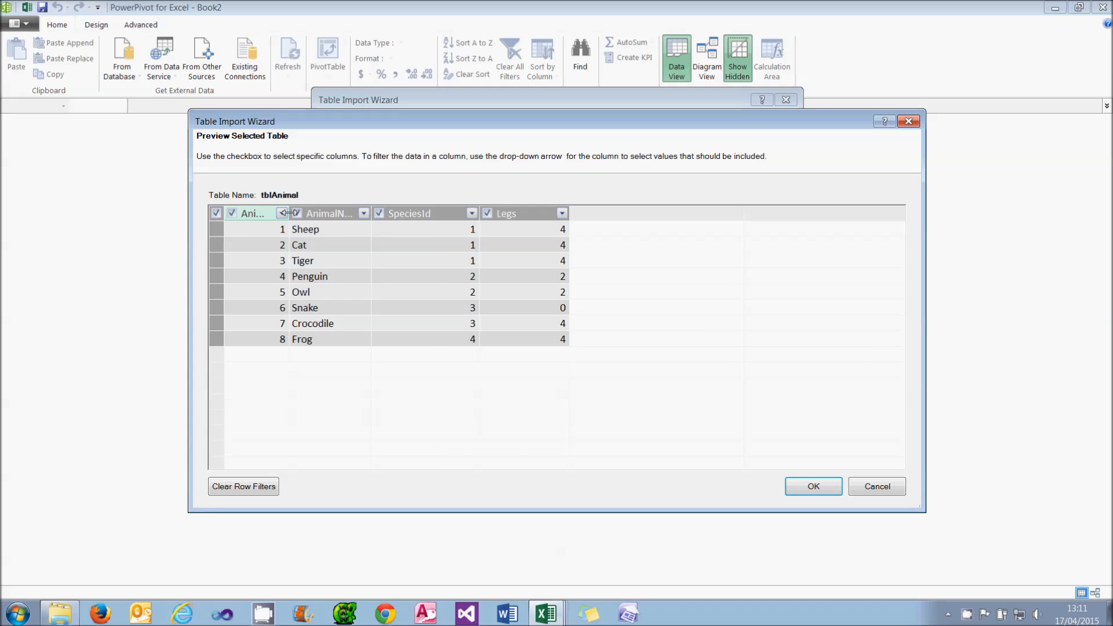
drag(289, 212, 323, 212)
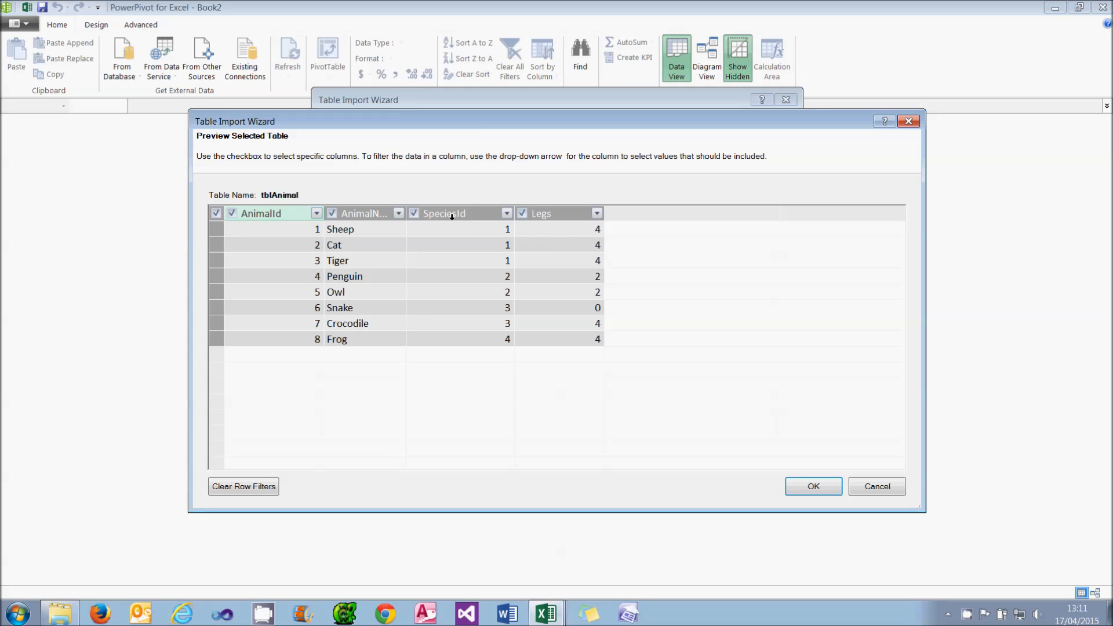
click(333, 213)
click(523, 214)
click(814, 486)
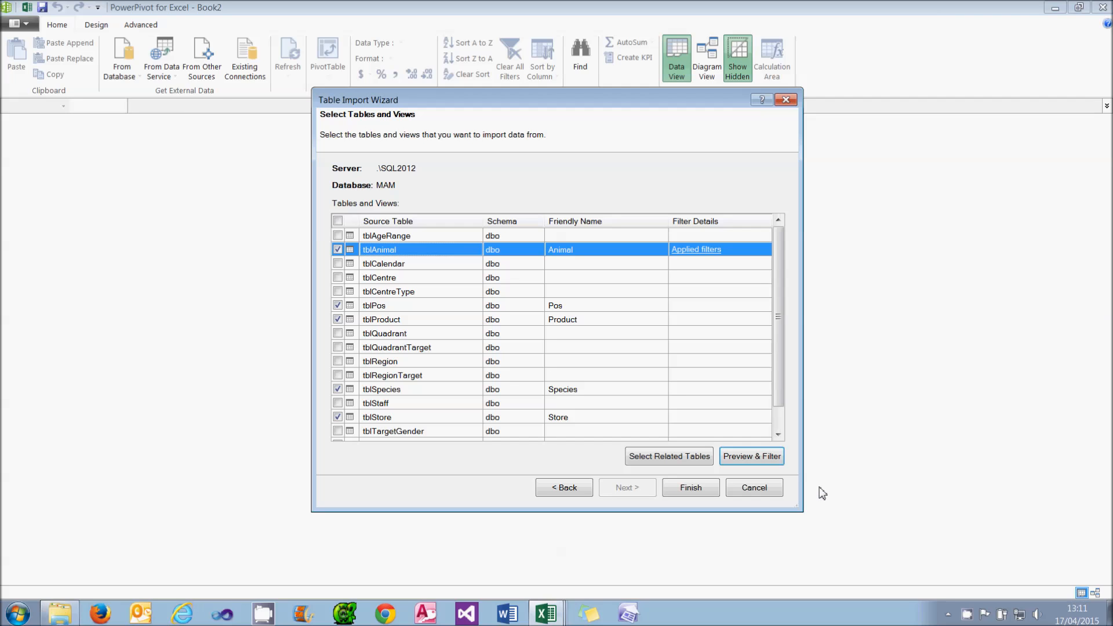
- Preview tblPos with its ID columns widened, and exclude the date and StaffId columns from the import
click(555, 306)
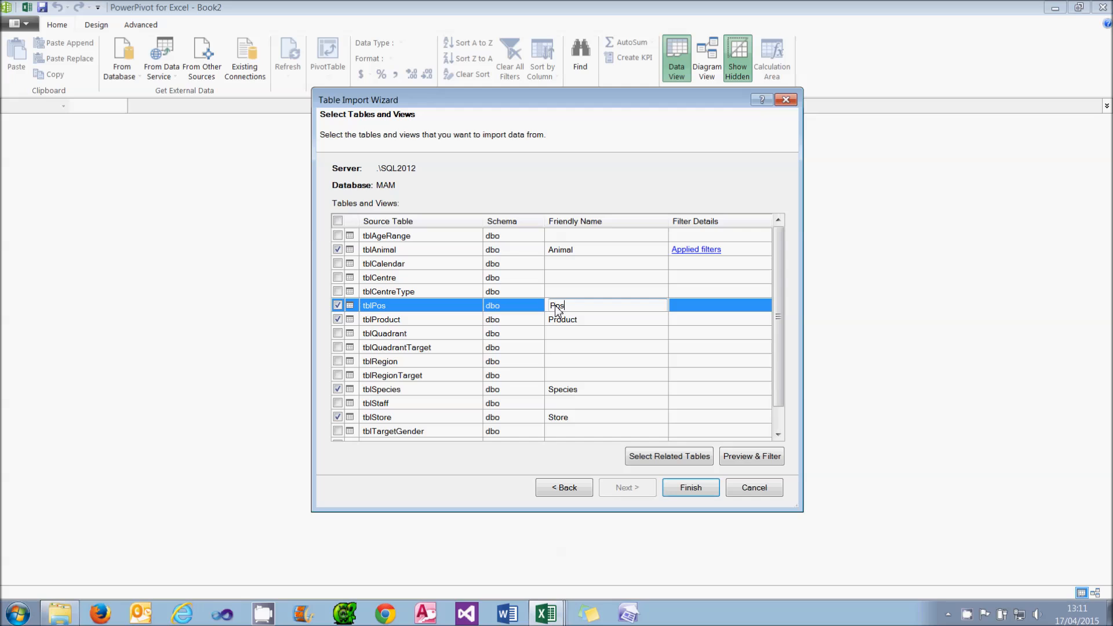
click(751, 459)
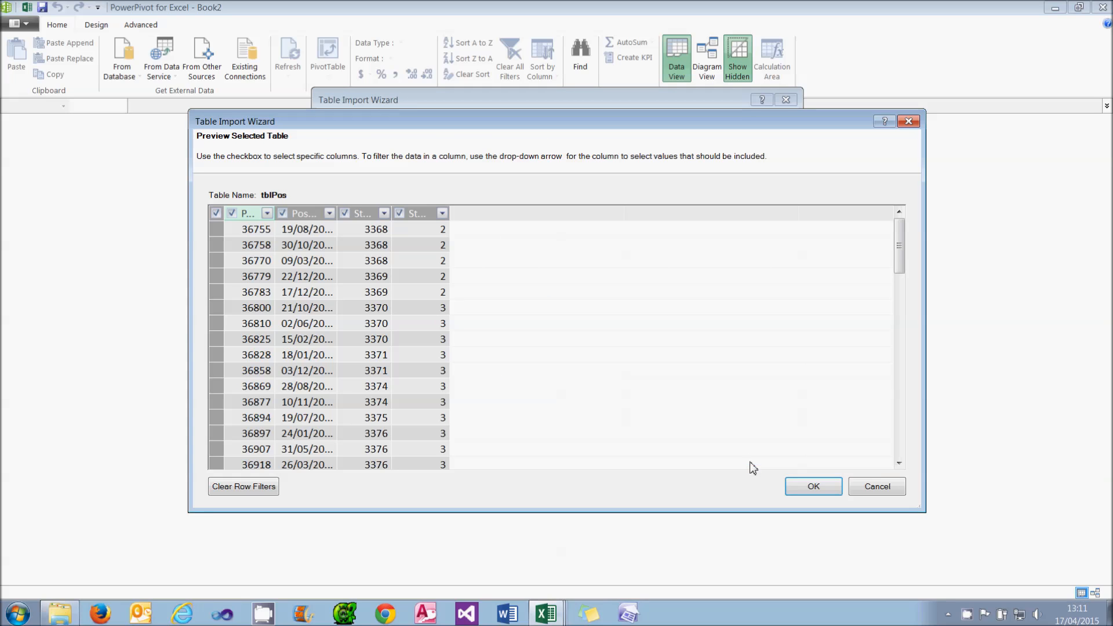
click(283, 214)
drag(393, 216, 528, 214)
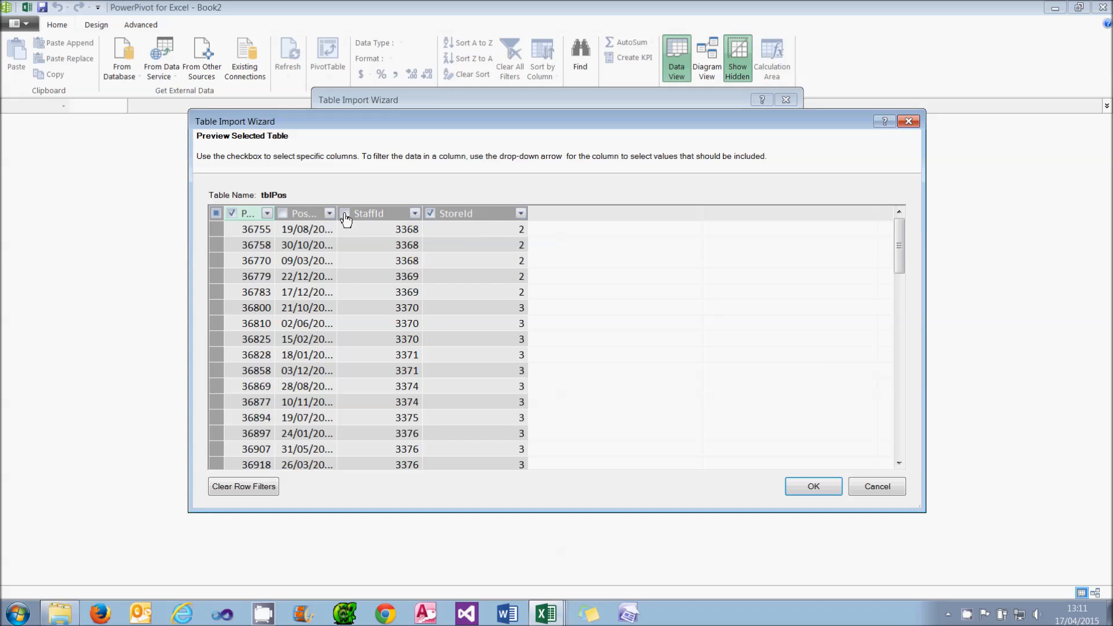
drag(275, 213, 311, 214)
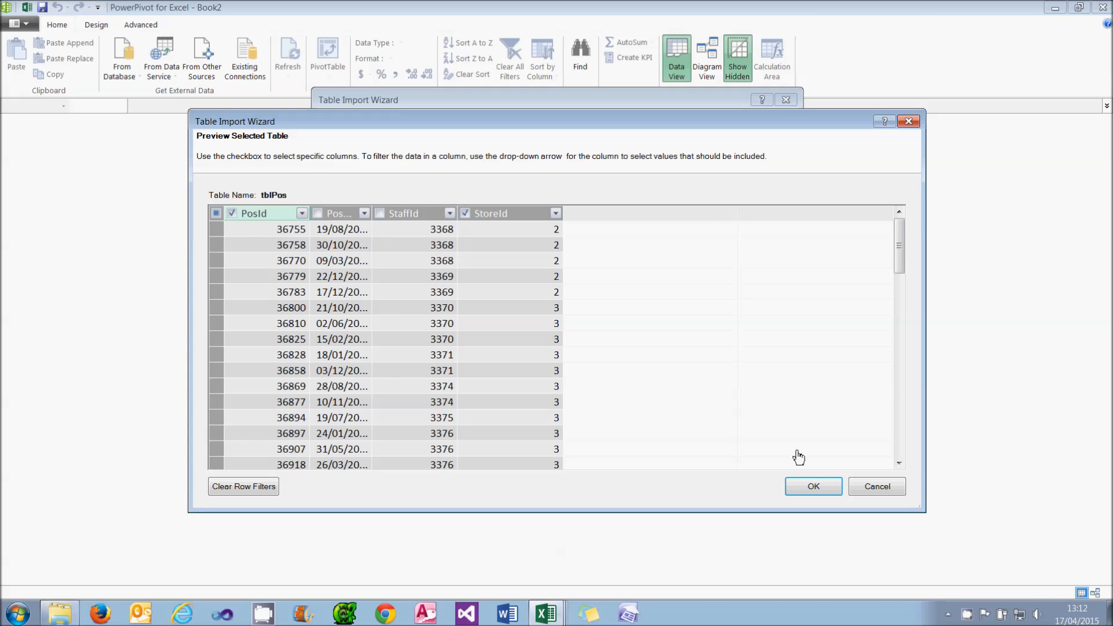
click(813, 486)
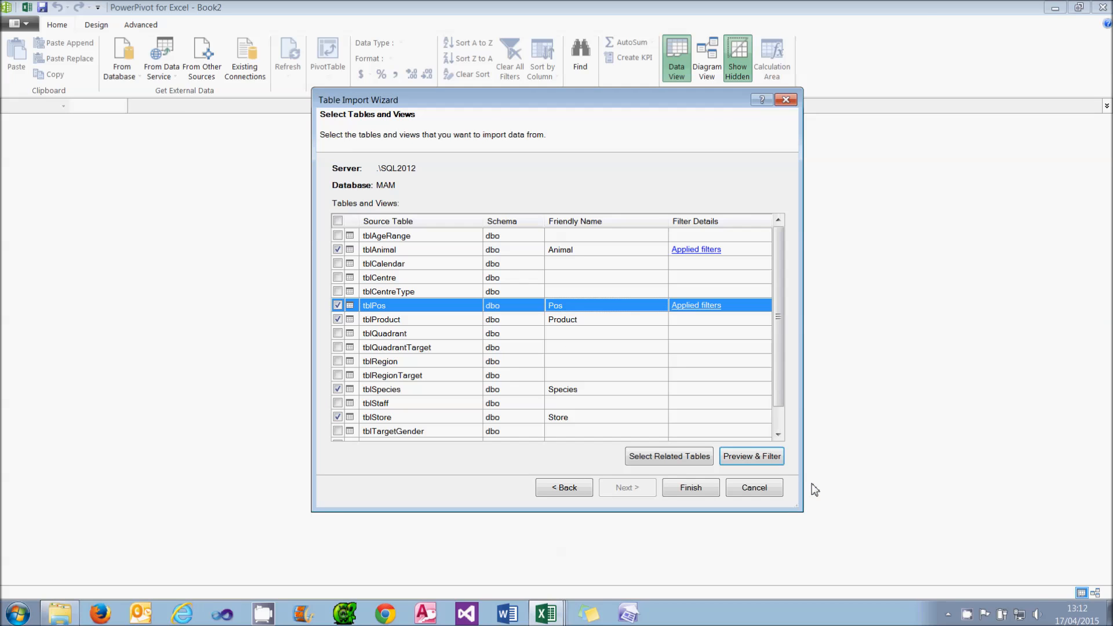
- Restrict the tblProduct import to the product ID and animal ID columns only
click(573, 320)
click(751, 457)
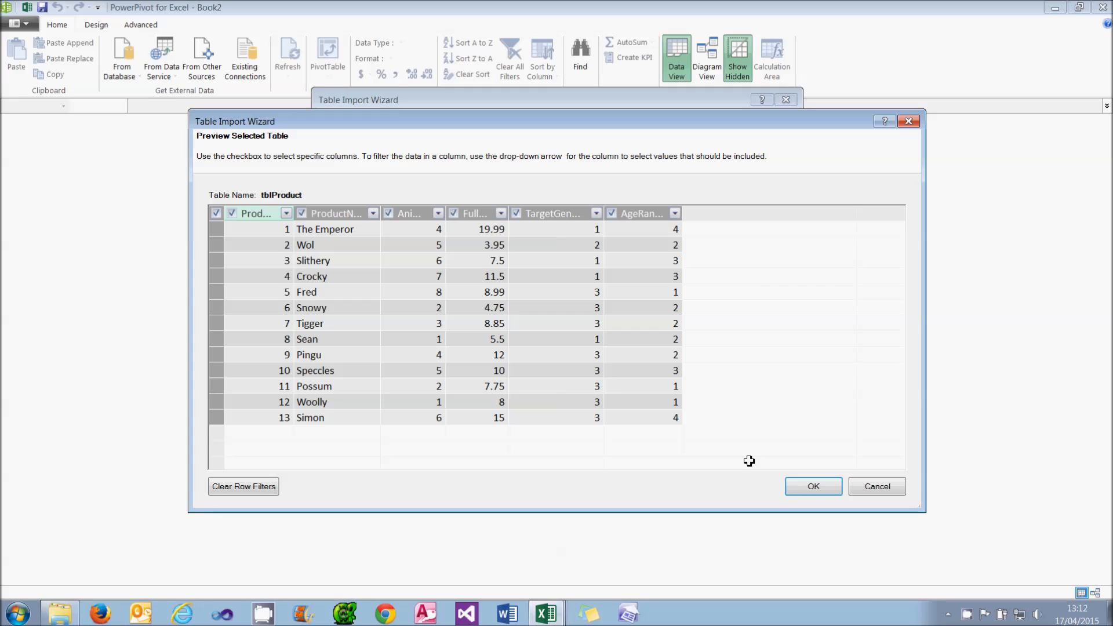
click(302, 213)
click(302, 214)
click(216, 218)
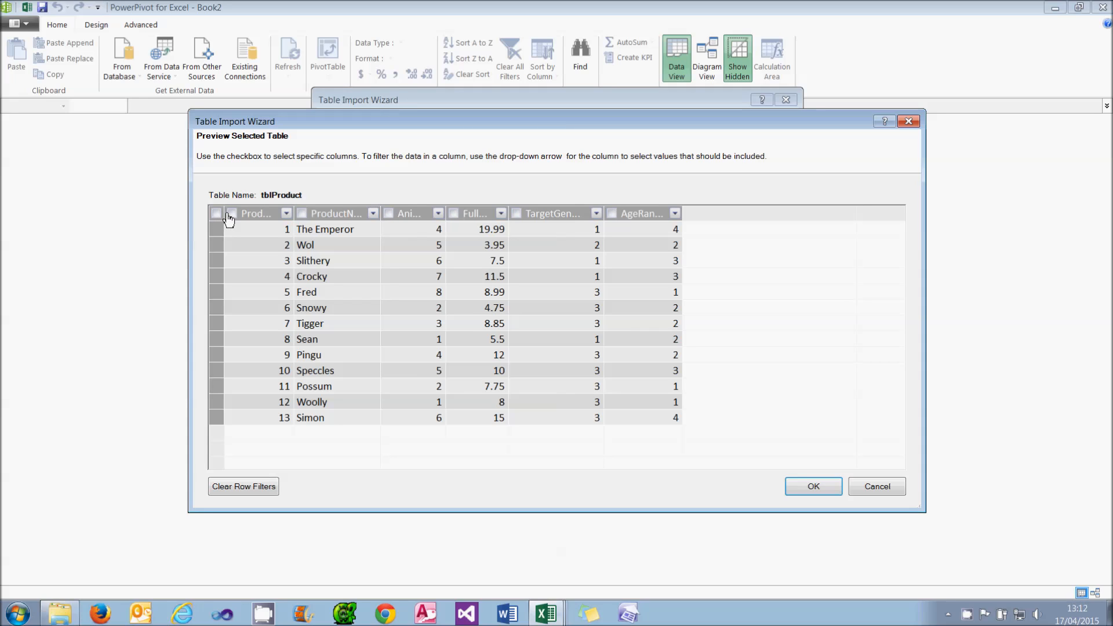
click(232, 213)
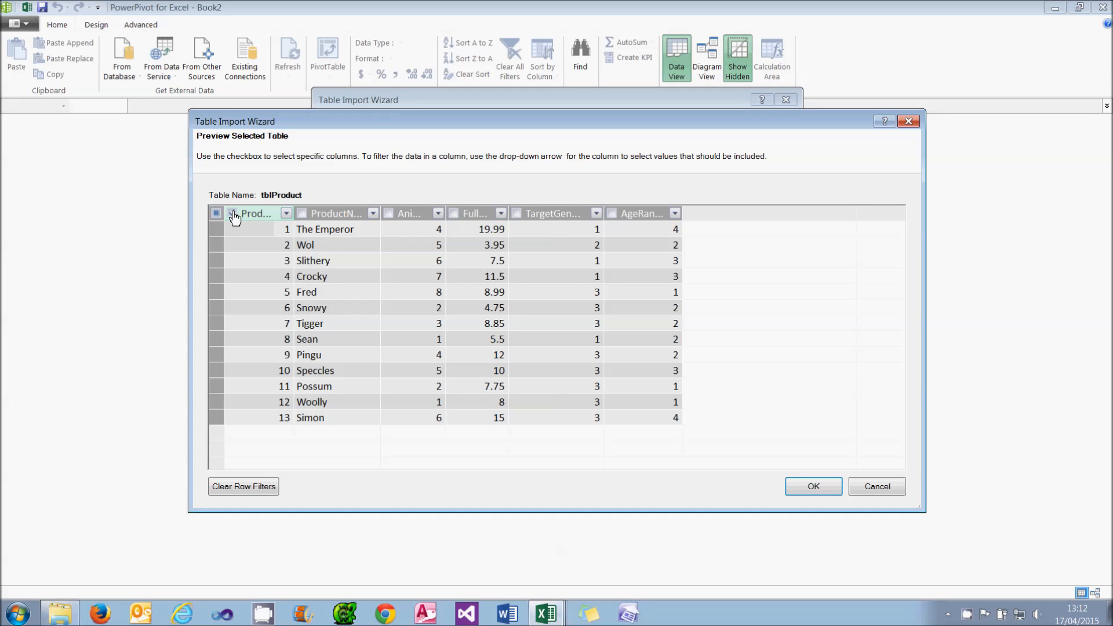
click(388, 214)
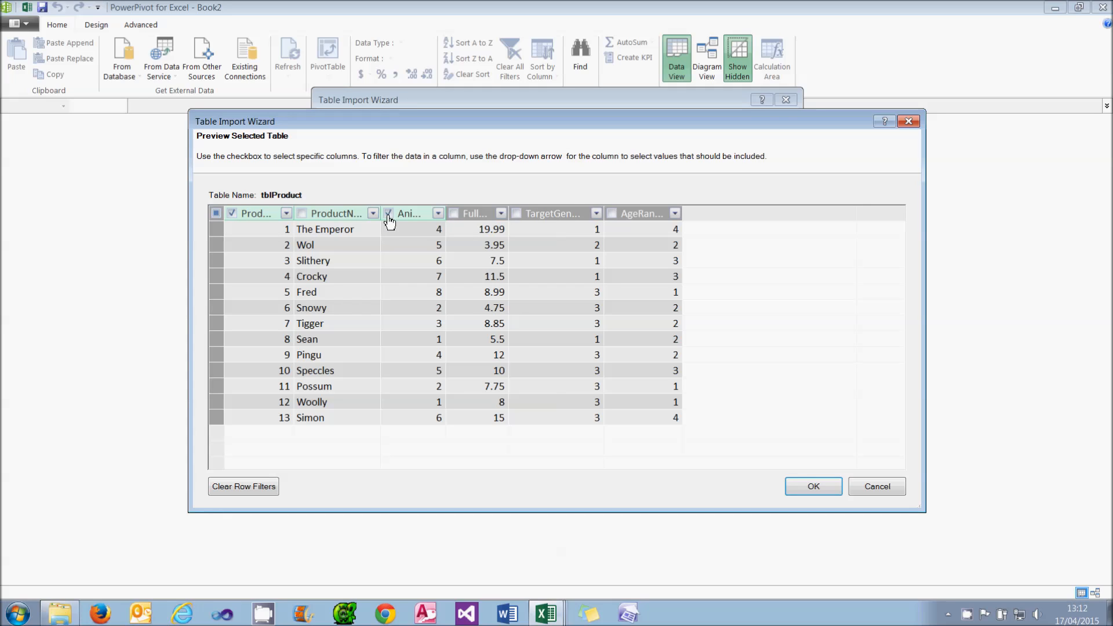
click(817, 487)
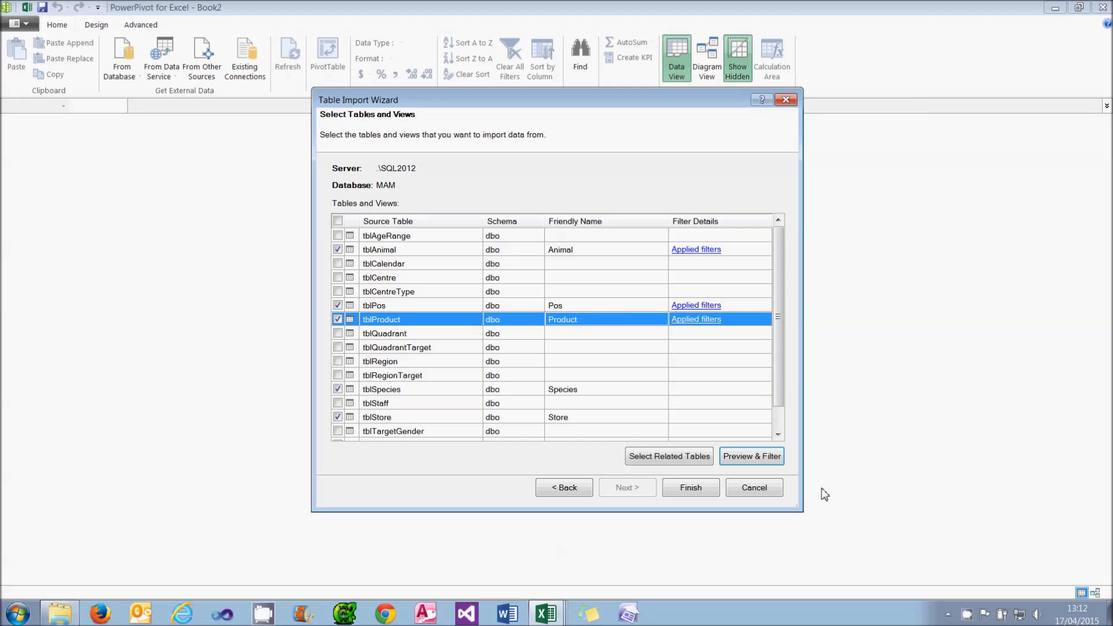
- Preview the data of tblSpecies and accept both of its columns for import
click(583, 389)
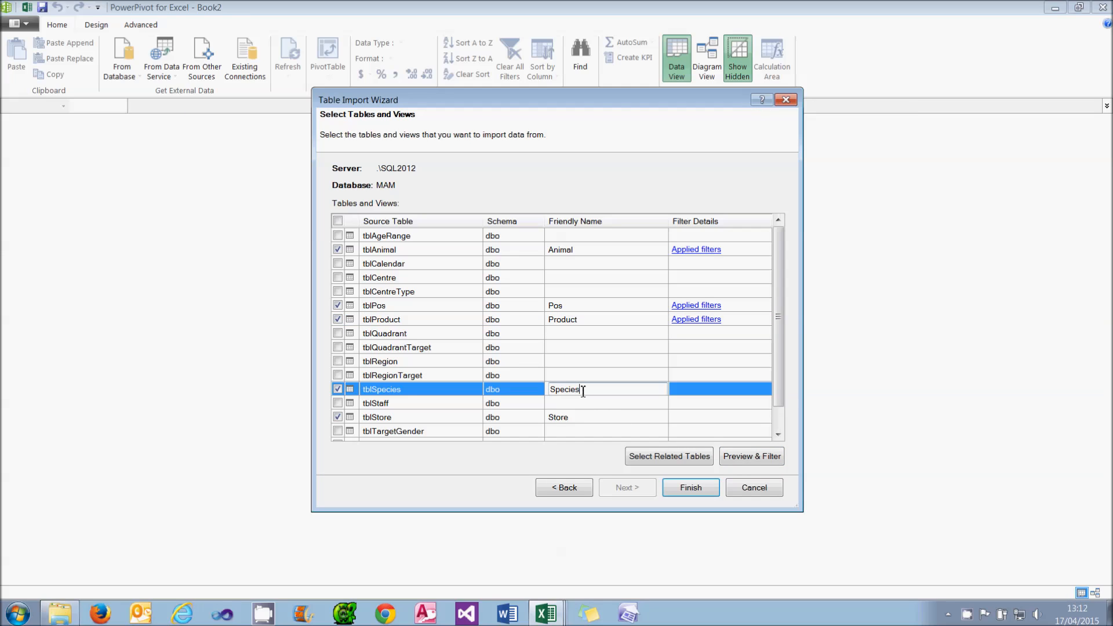
click(753, 459)
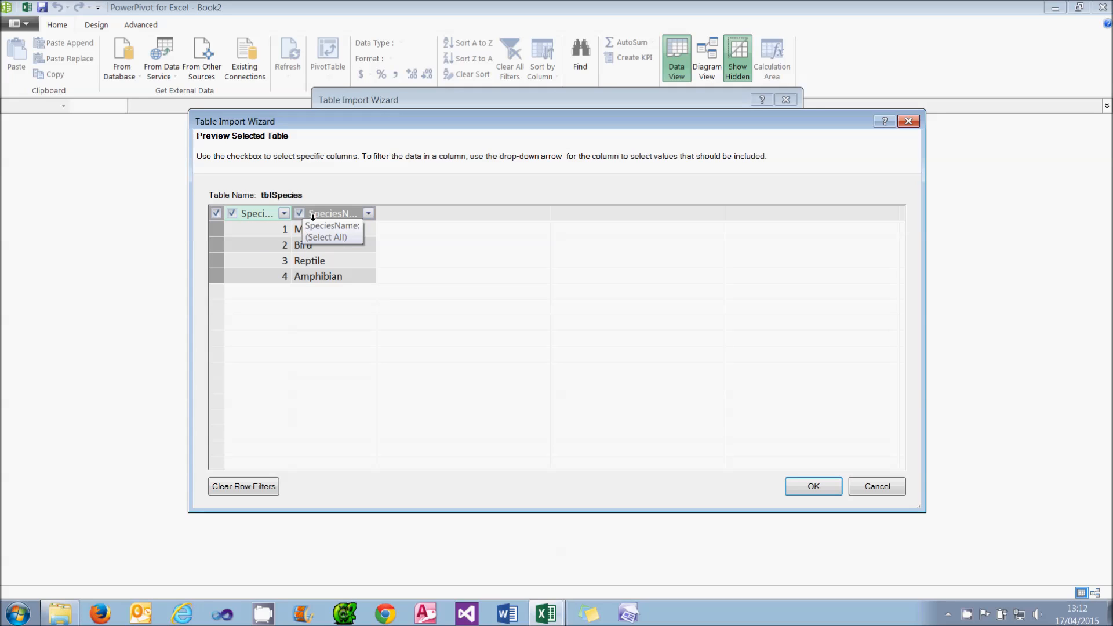
click(836, 490)
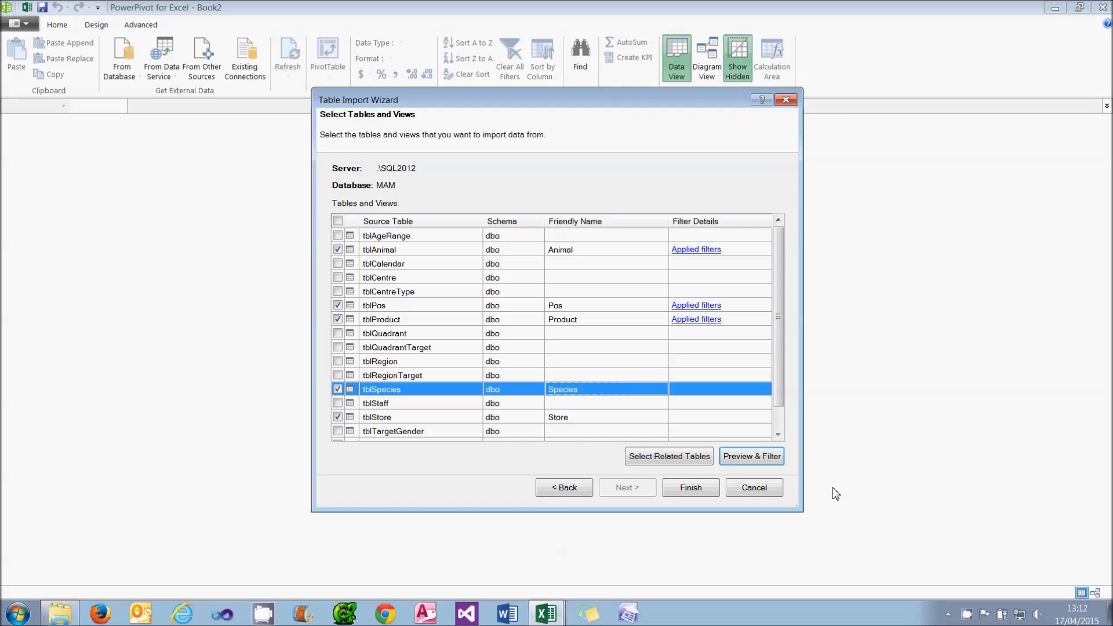
- Preview tblStore and exclude its StoreName column from the import
click(563, 420)
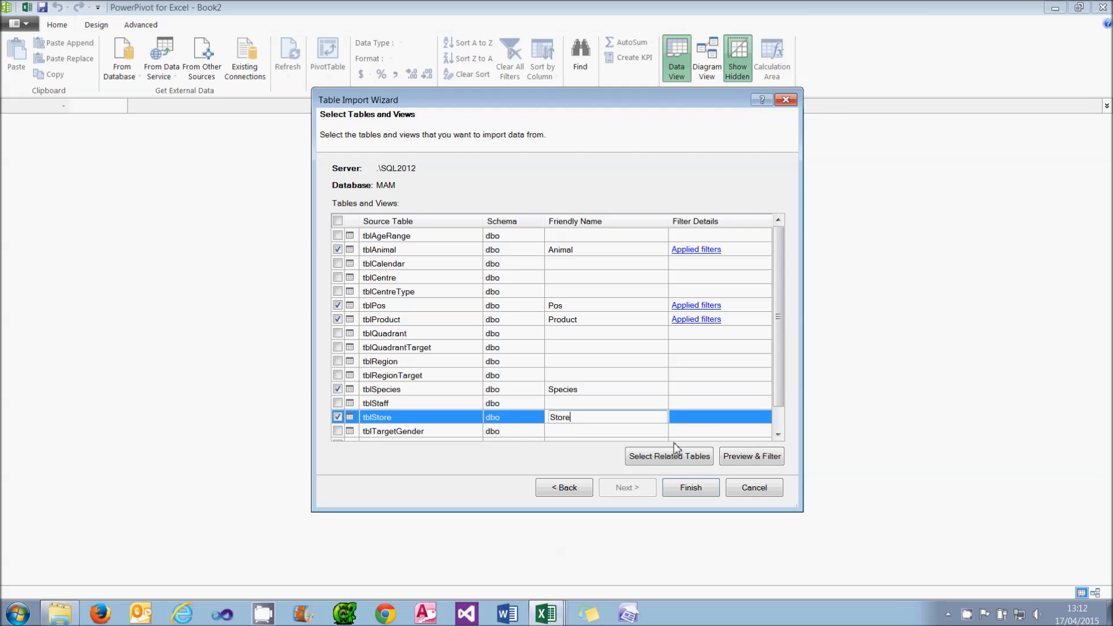
click(753, 457)
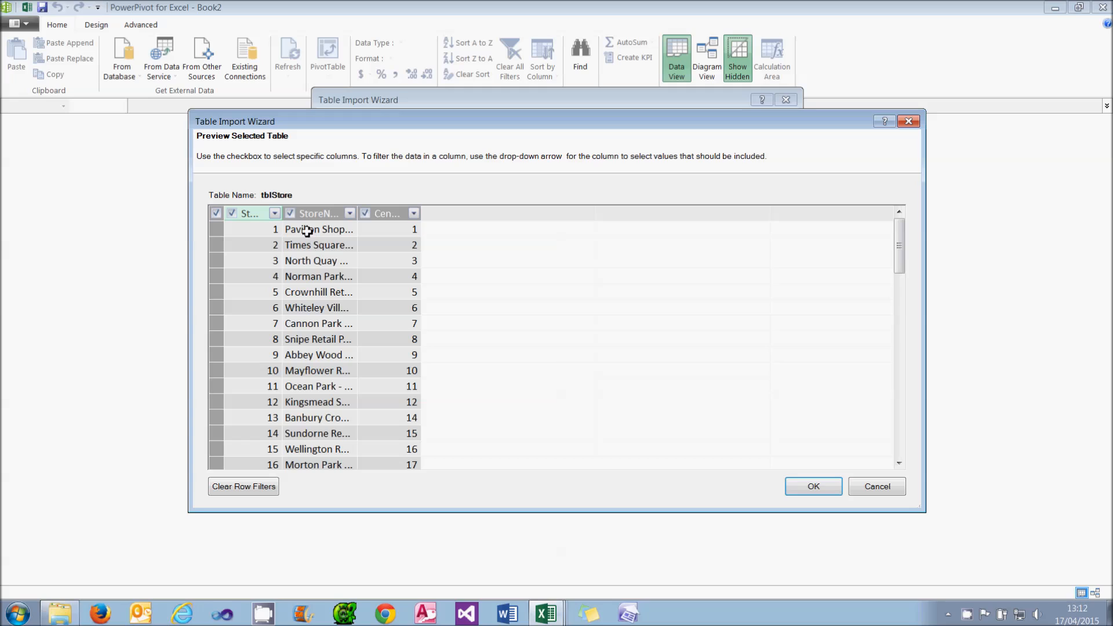
click(292, 214)
click(816, 487)
- Preview tblTransaction with its PosId and ProductId columns widened, and exclude the transaction ID column from the import
scroll(780, 429, down, 1)
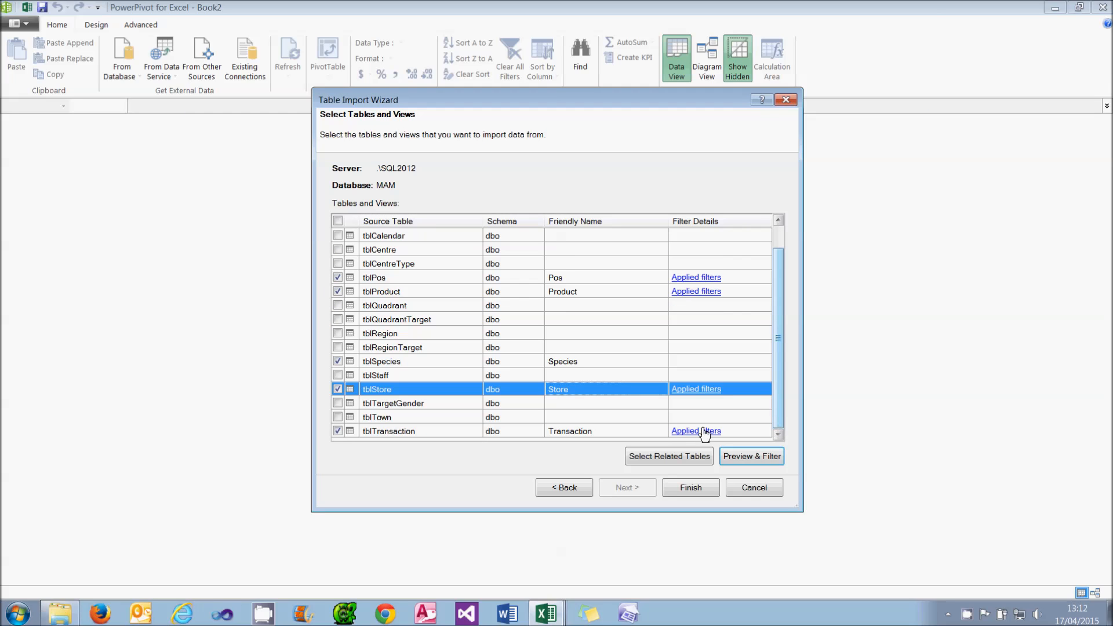
click(395, 431)
click(771, 457)
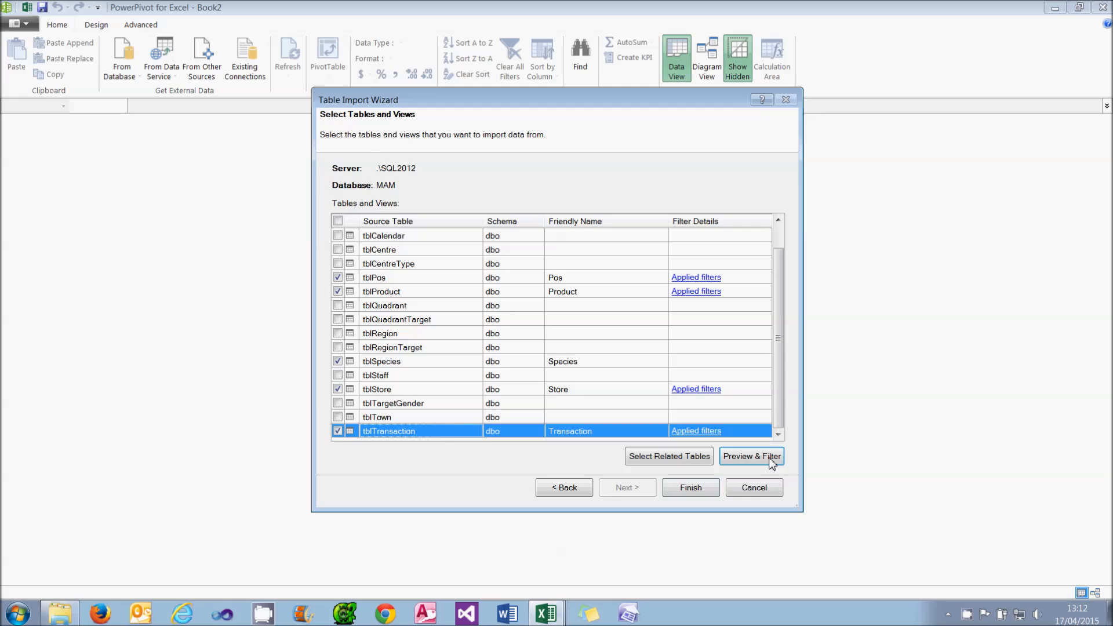
drag(362, 213, 385, 213)
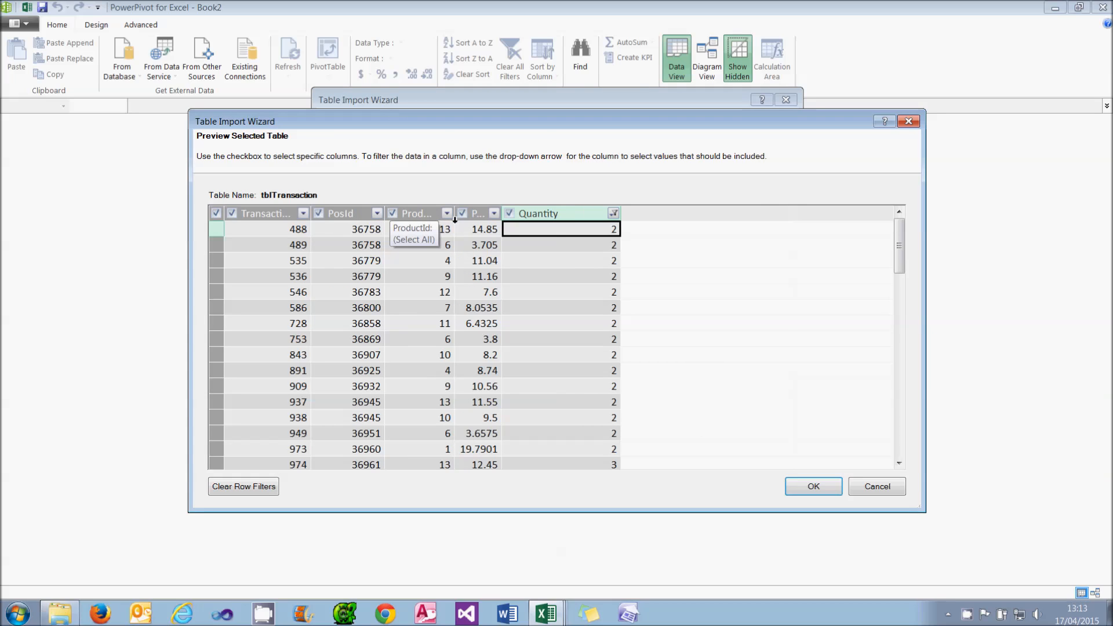
drag(455, 219, 566, 214)
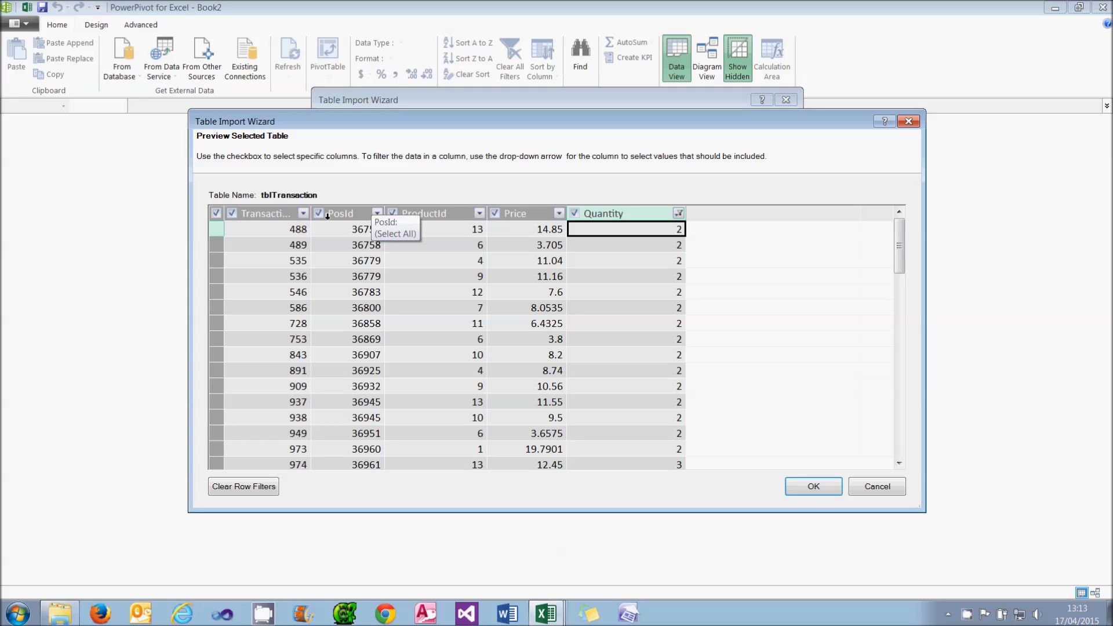
click(232, 214)
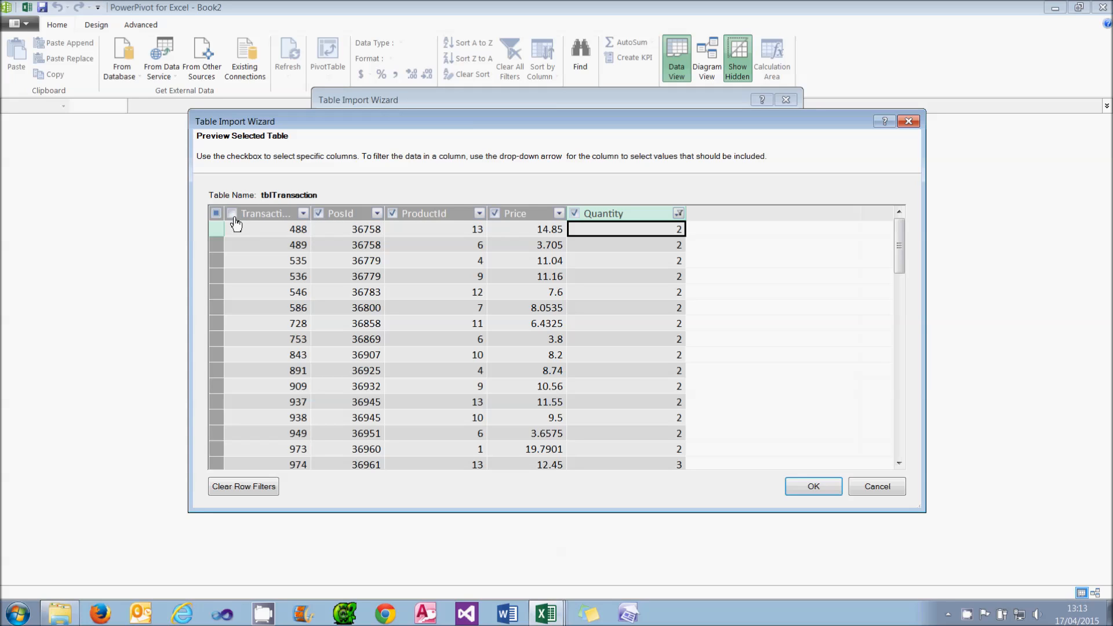
click(811, 487)
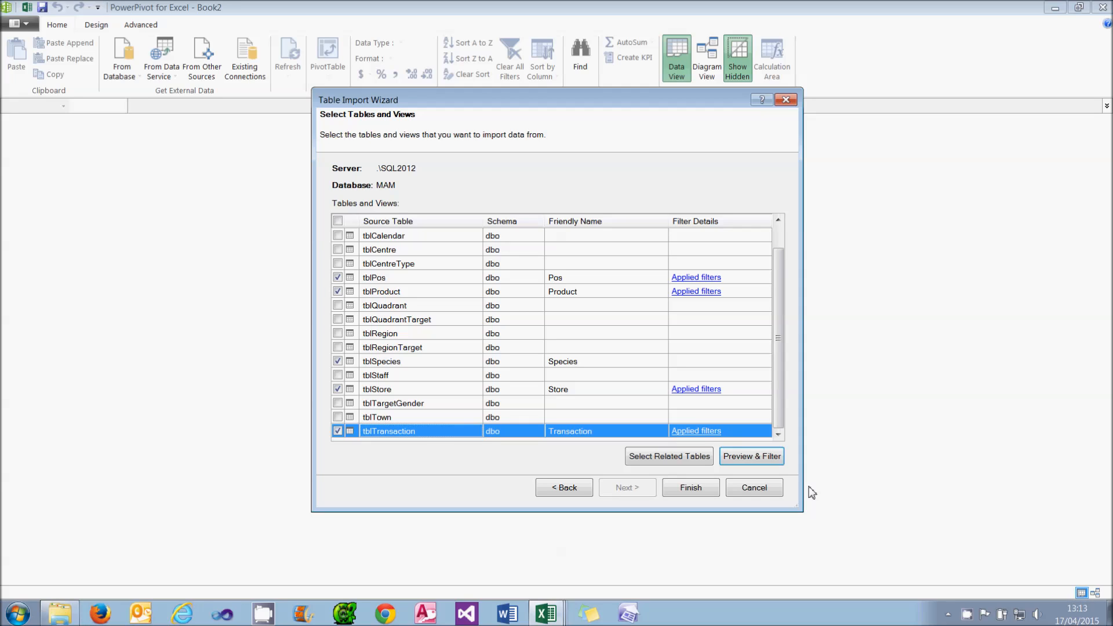
- Run the import of the selected tables and display the resulting data model as a diagram
click(708, 492)
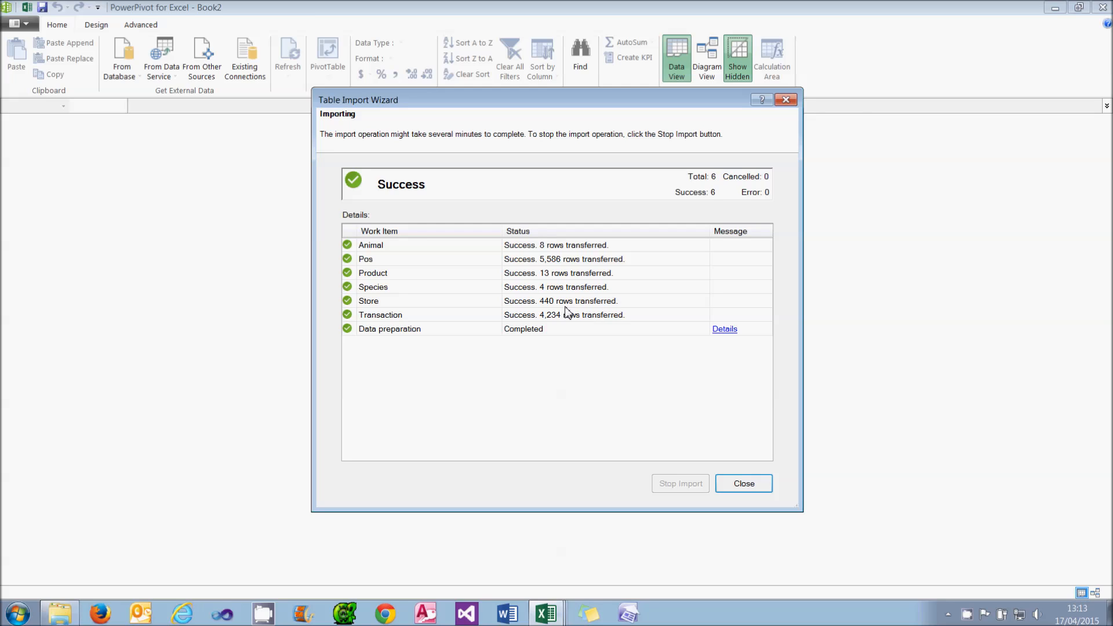
click(757, 489)
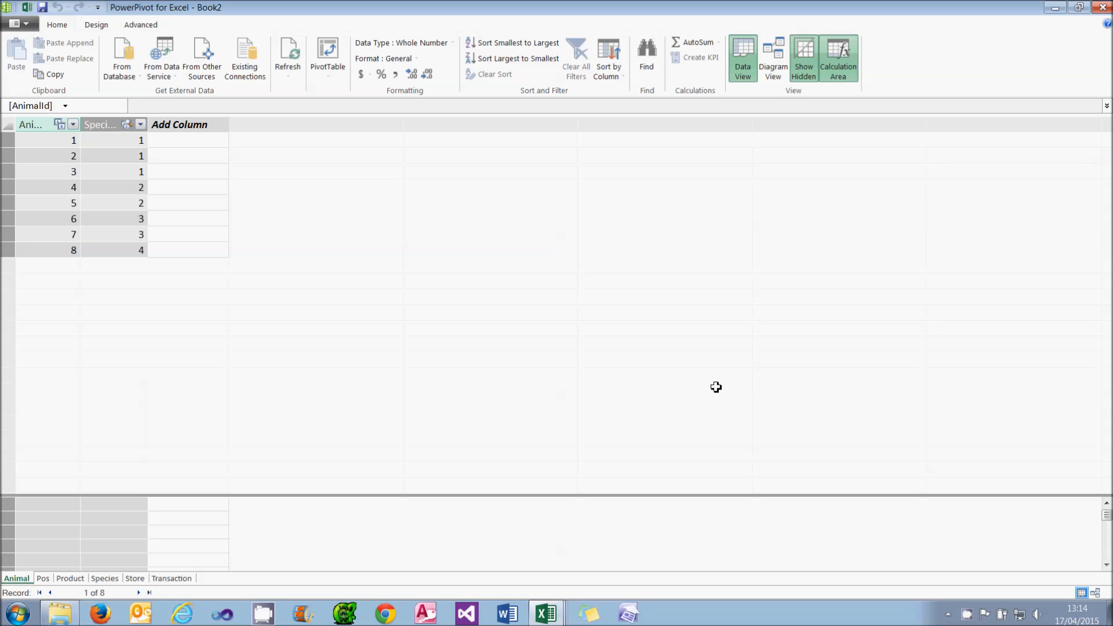
click(773, 72)
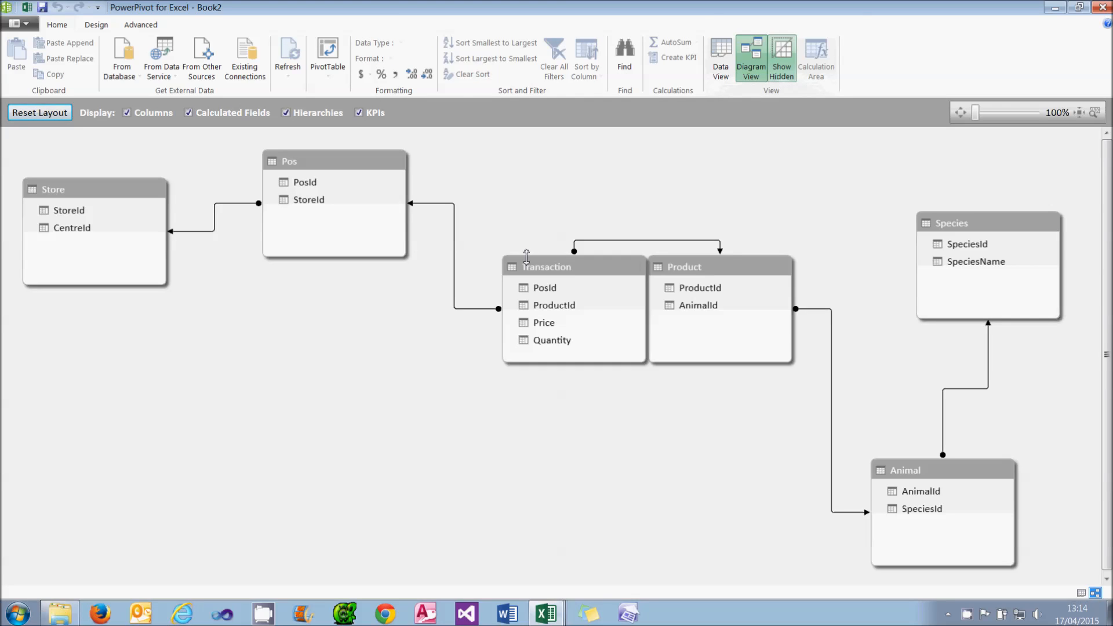
- Arrange the Pos, Transaction and Product tables in a row beside Store in the diagram, and move Animal up closer to Species
drag(551, 267, 523, 225)
drag(683, 273, 694, 226)
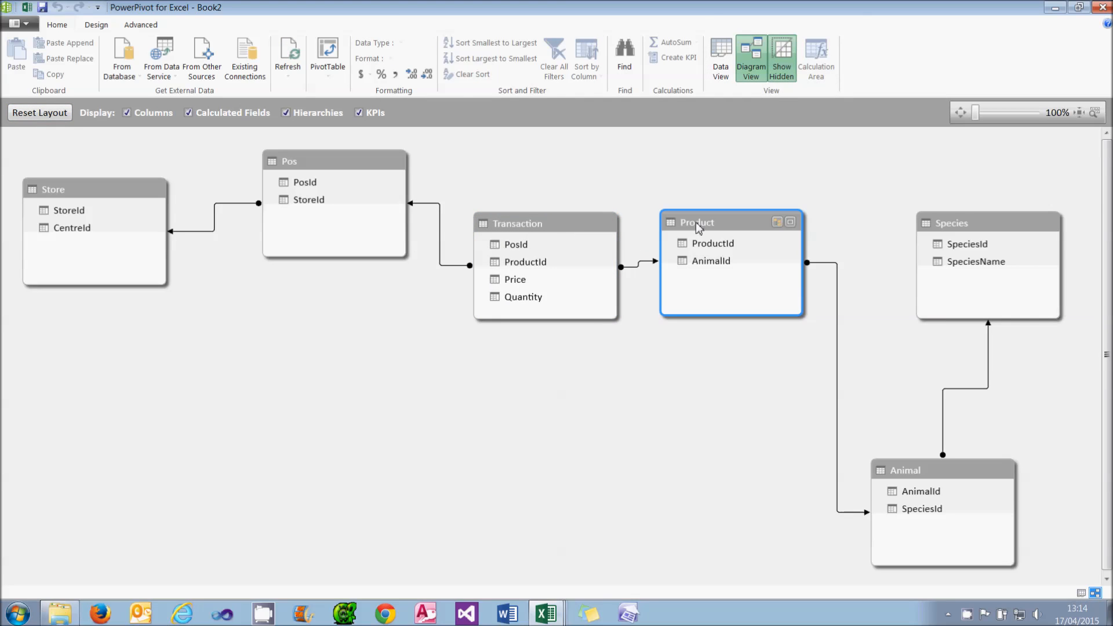
drag(923, 467, 882, 361)
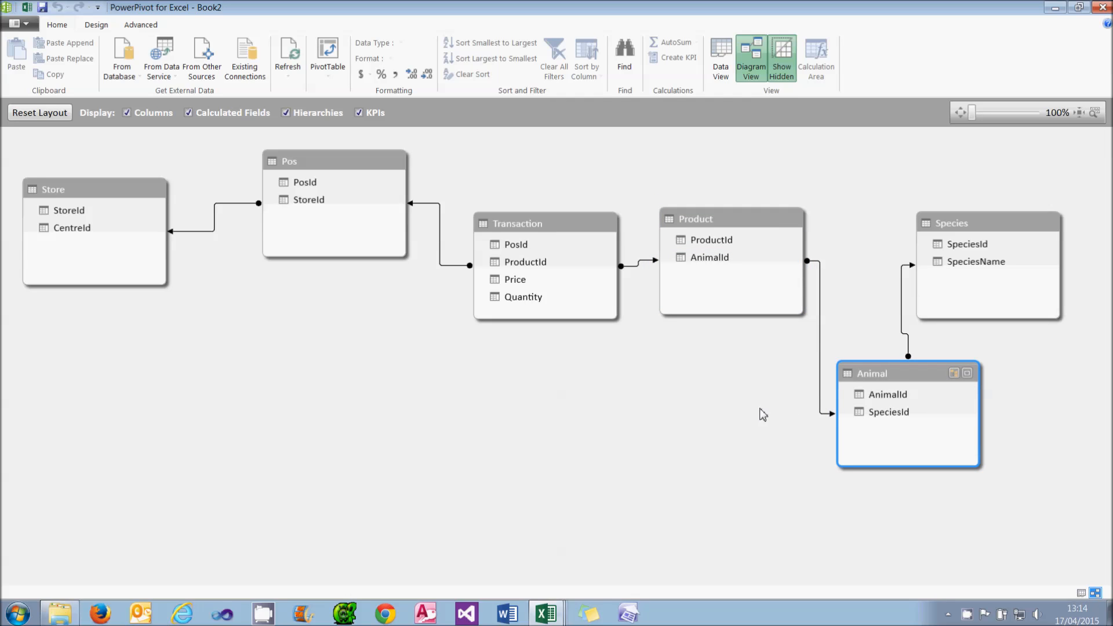
click(1078, 115)
drag(334, 168, 278, 213)
drag(558, 231, 493, 202)
drag(698, 214, 677, 197)
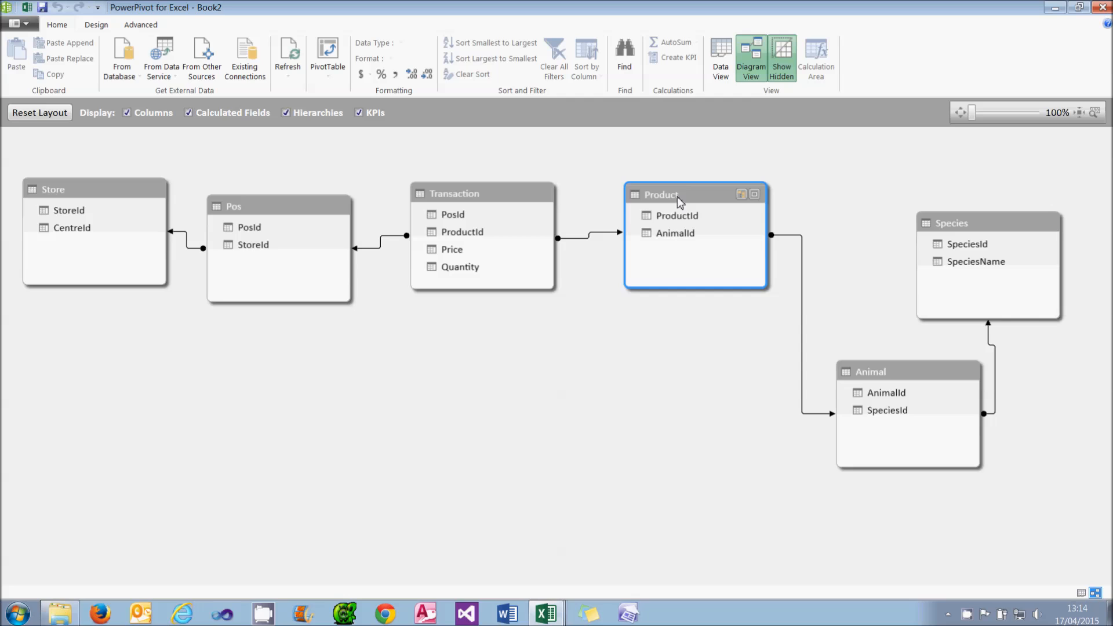
- Move the Animal and Species tables side by side beneath Transaction and Product, and enlarge the diagram to fit the window
drag(866, 371, 572, 357)
click(930, 248)
drag(931, 248, 366, 365)
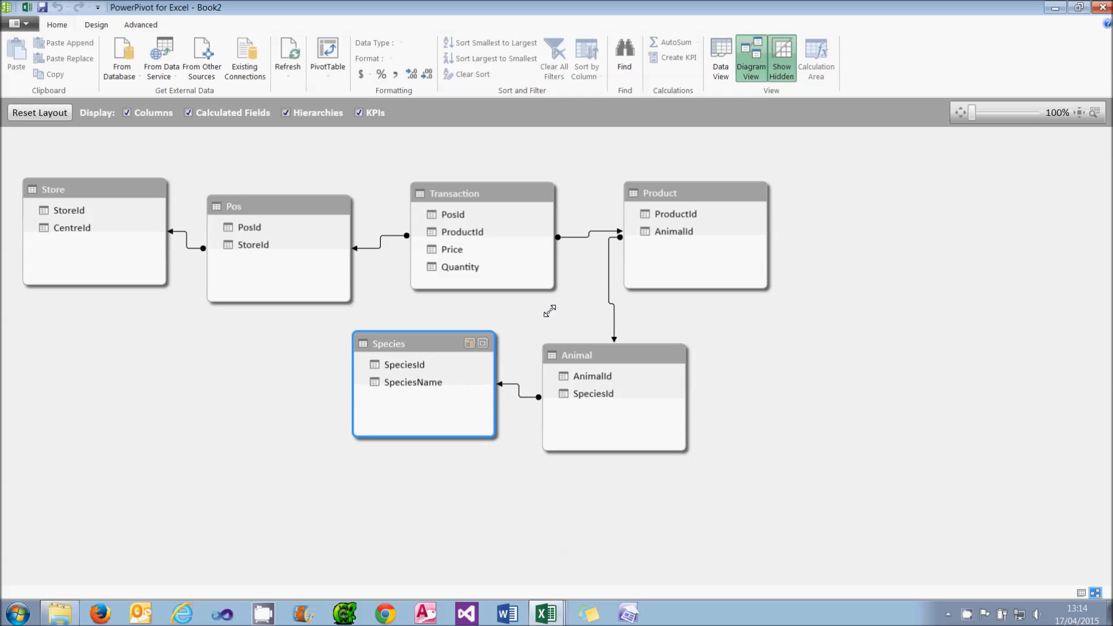
click(1079, 113)
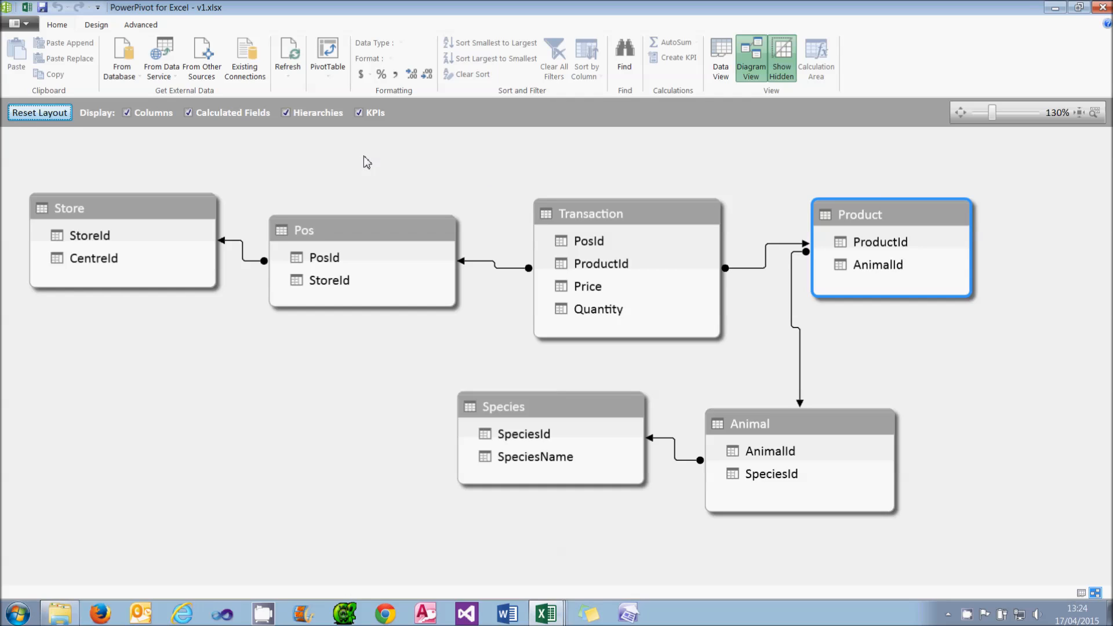
- Create a PivotTable from the data model on a new worksheet and expand Species and Product in its field list
click(326, 78)
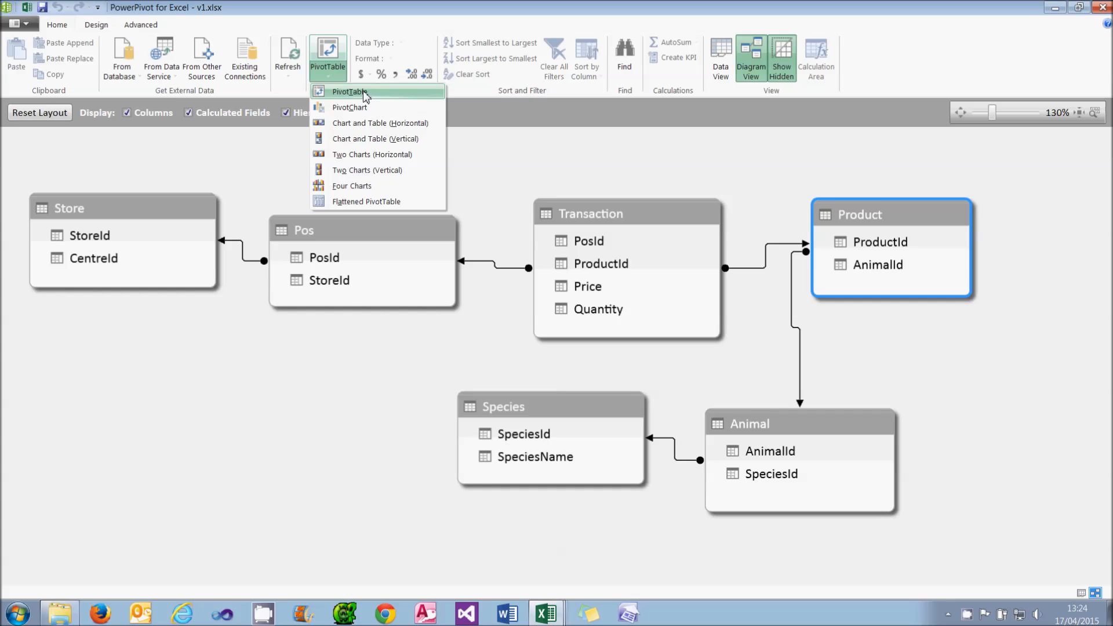
click(364, 93)
click(606, 339)
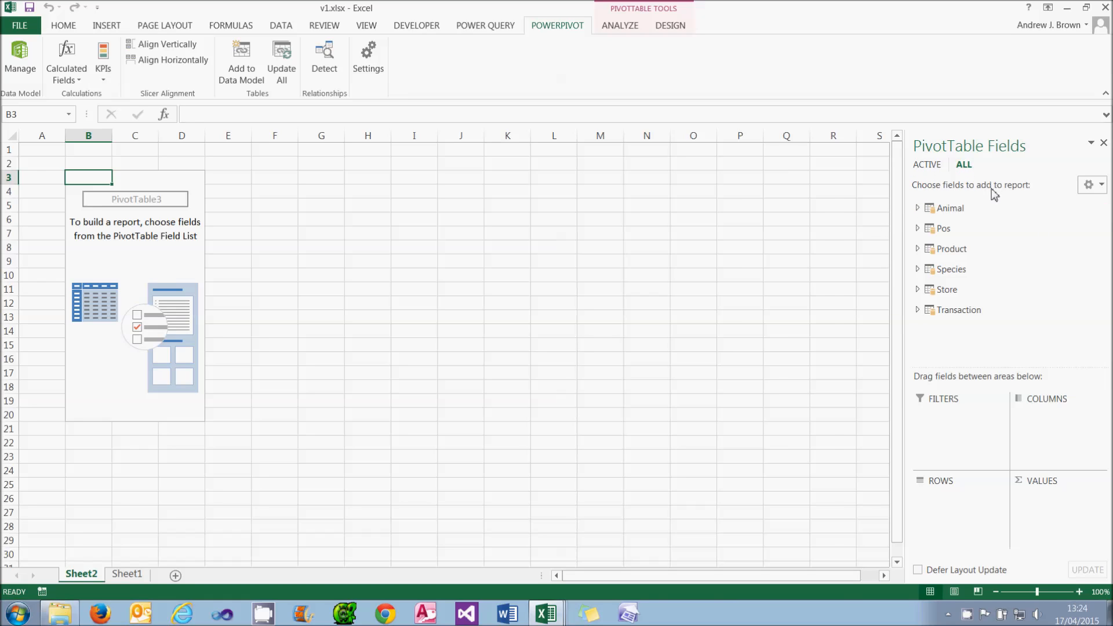
click(917, 269)
click(918, 249)
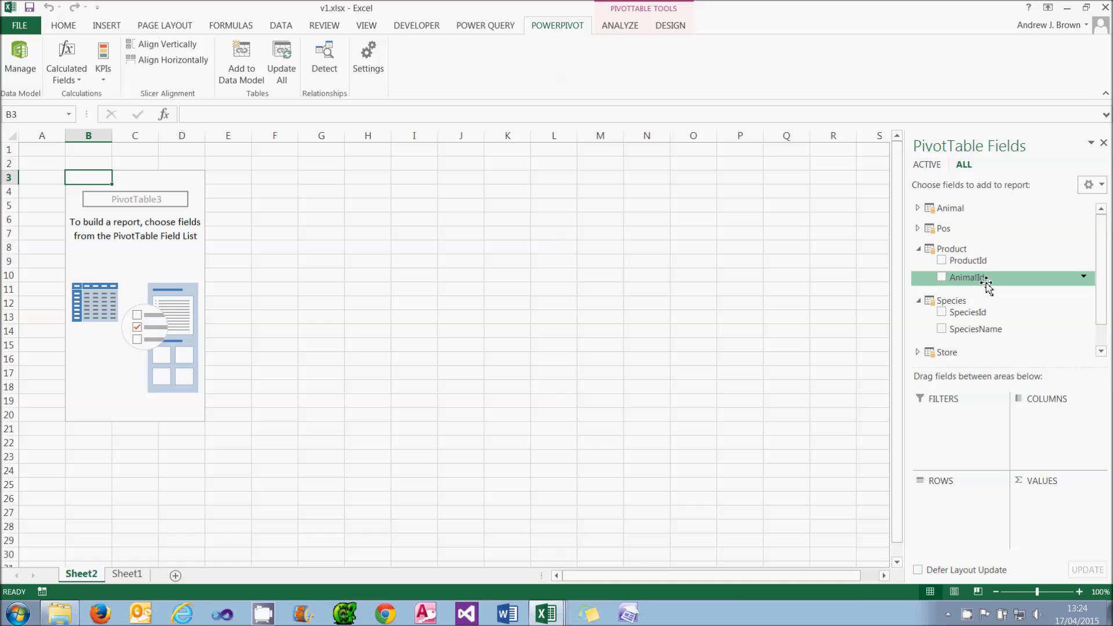
- Hide the Store table from client tools in the PowerPivot diagram, and return to Excel to check the PivotTable field list
click(22, 67)
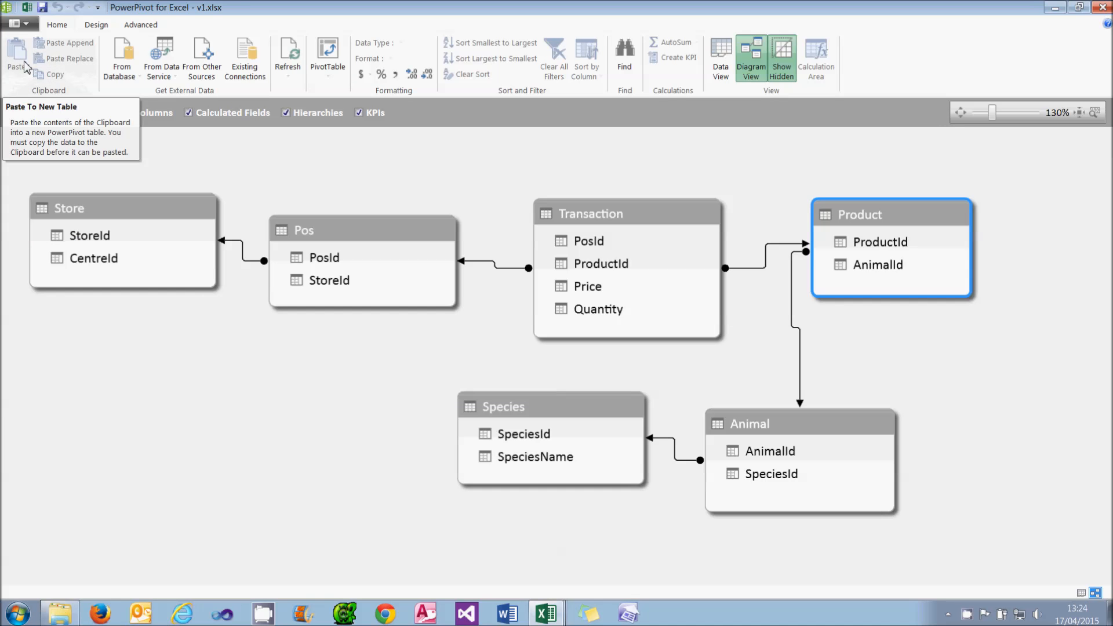
click(130, 210)
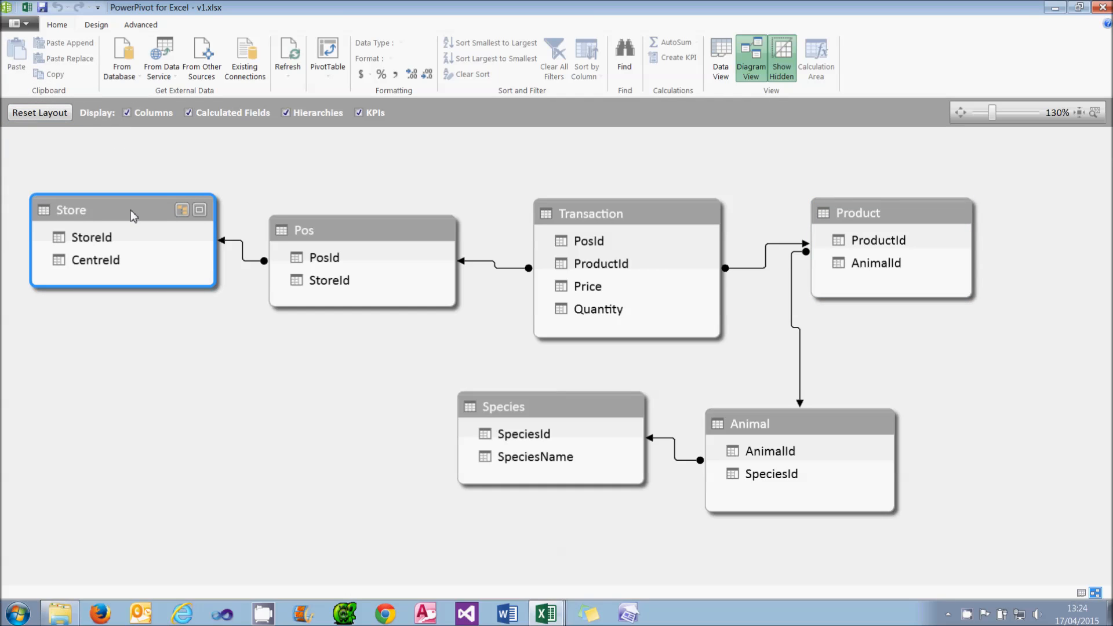
right_click(133, 216)
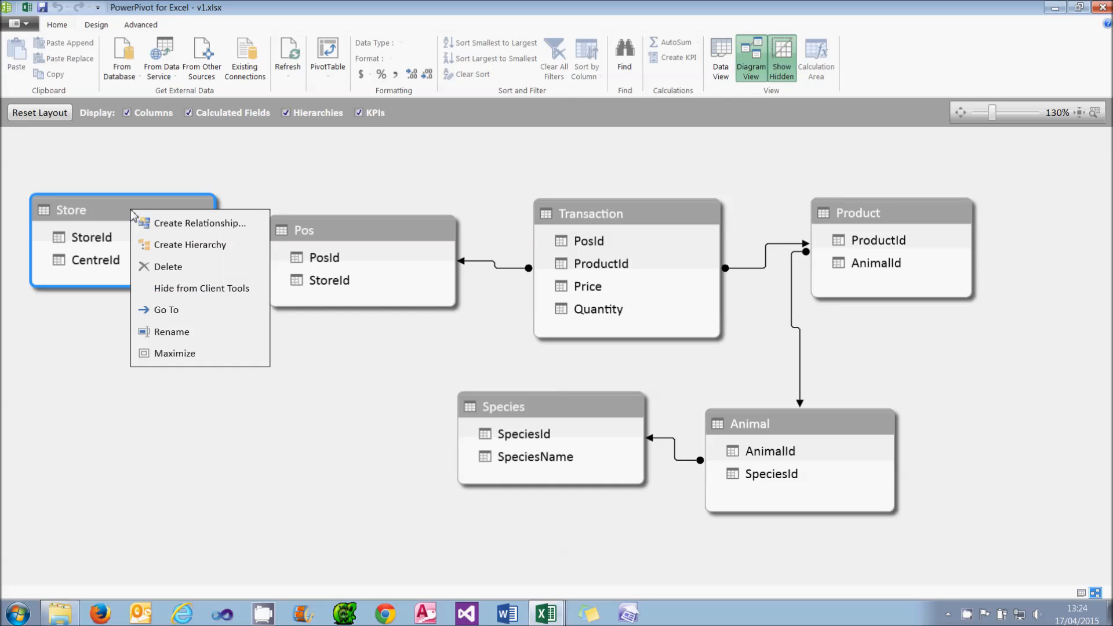
click(189, 288)
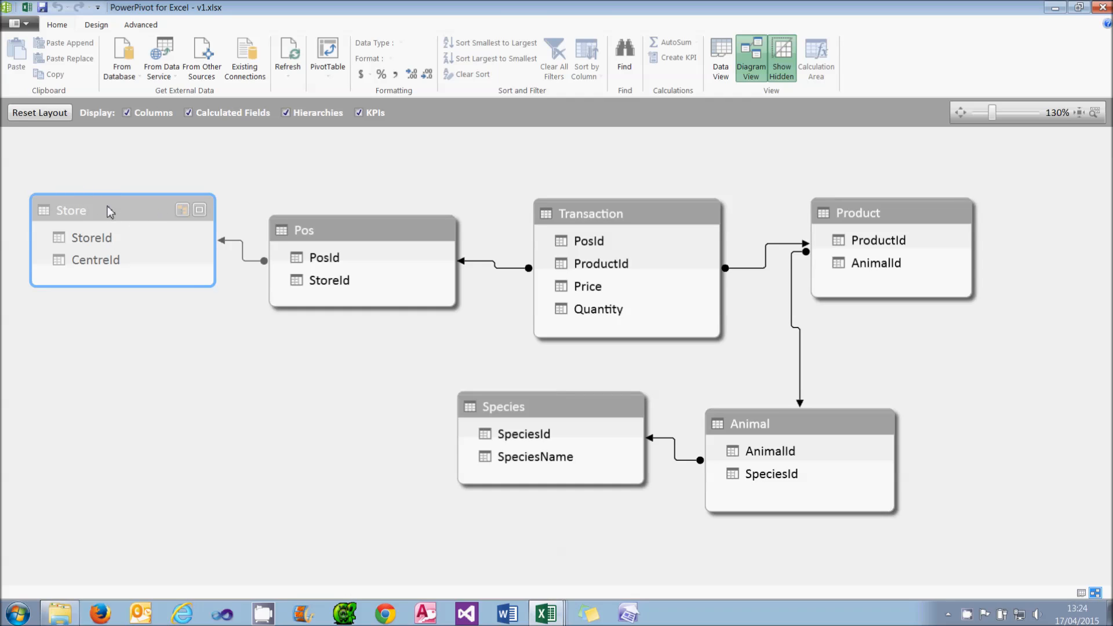
click(27, 7)
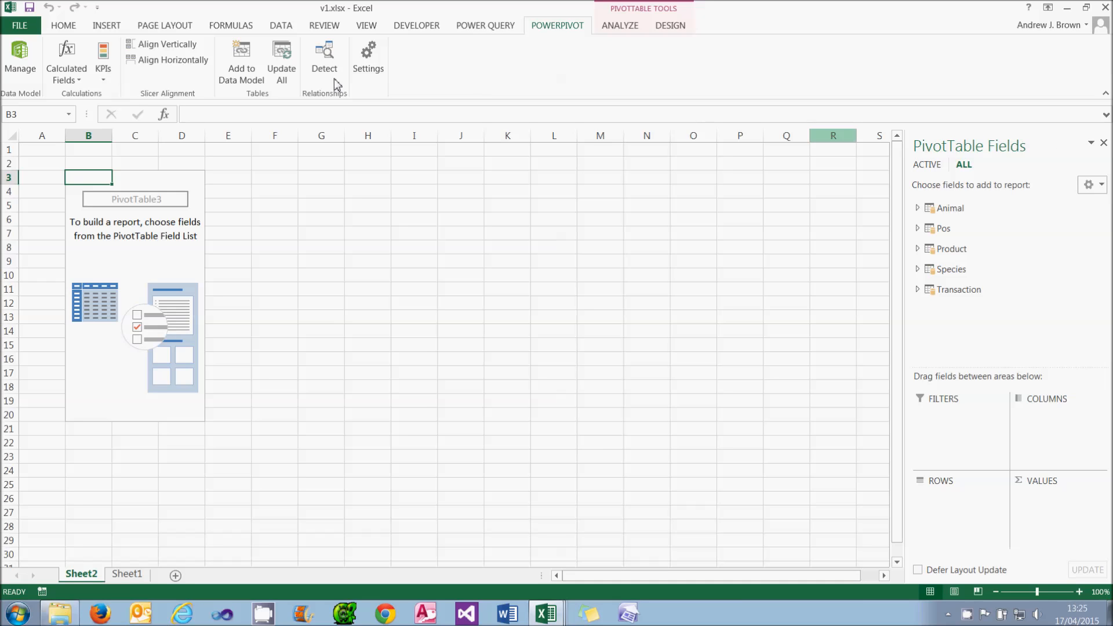
- Return to the PowerPivot diagram and hide the Pos and Product tables together from client tools
click(20, 53)
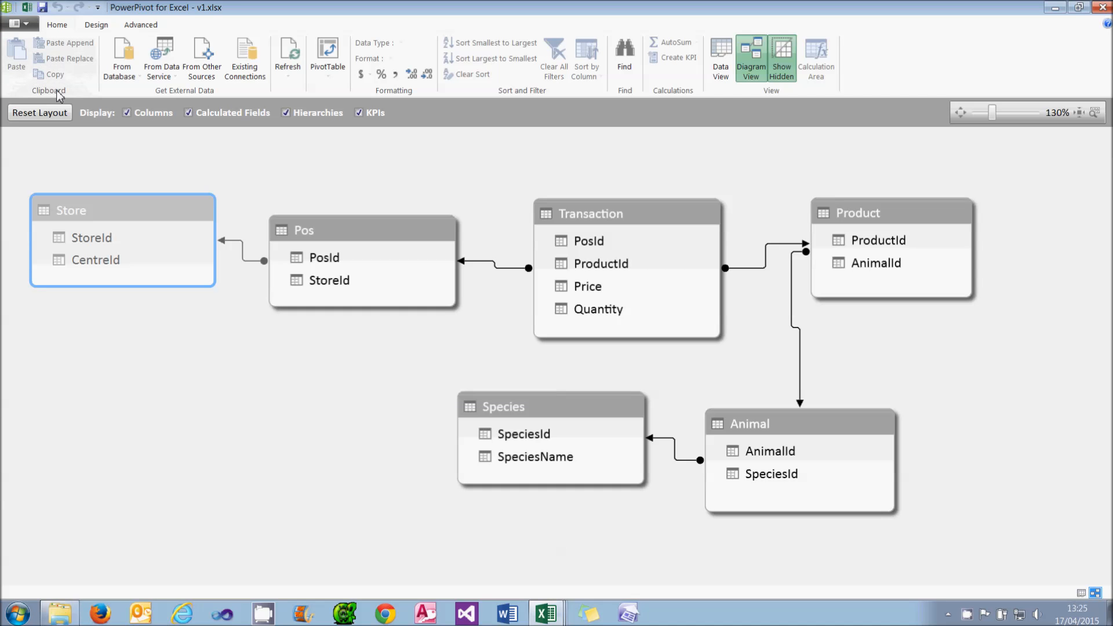
click(341, 231)
click(855, 217)
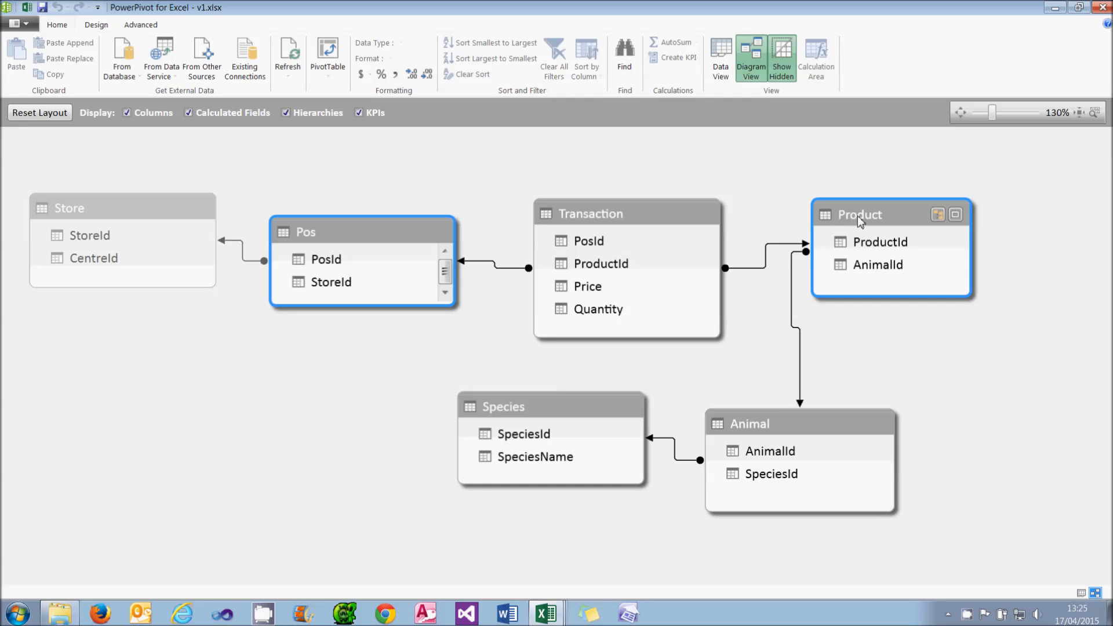
right_click(860, 214)
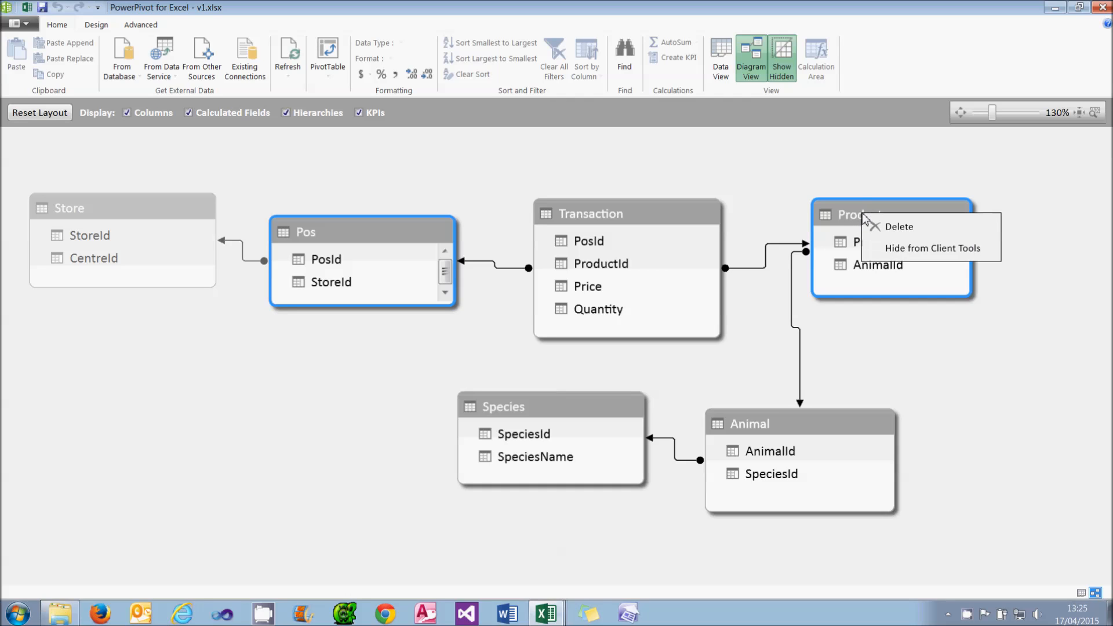
click(891, 248)
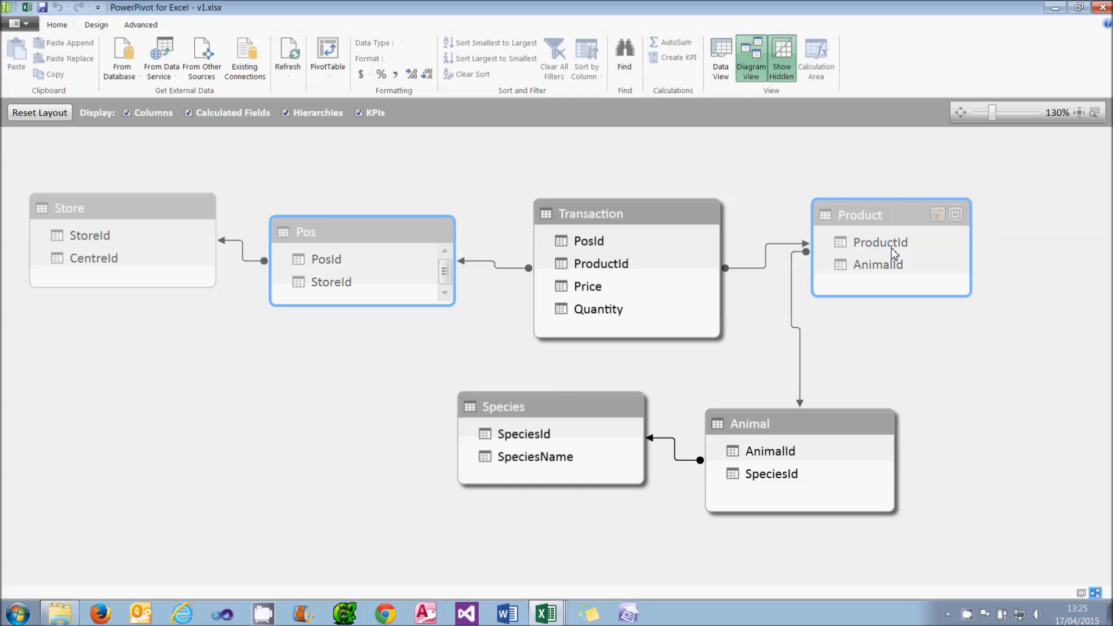
- Switch the model to its data grid display and hide the Animal table from client tools
click(722, 65)
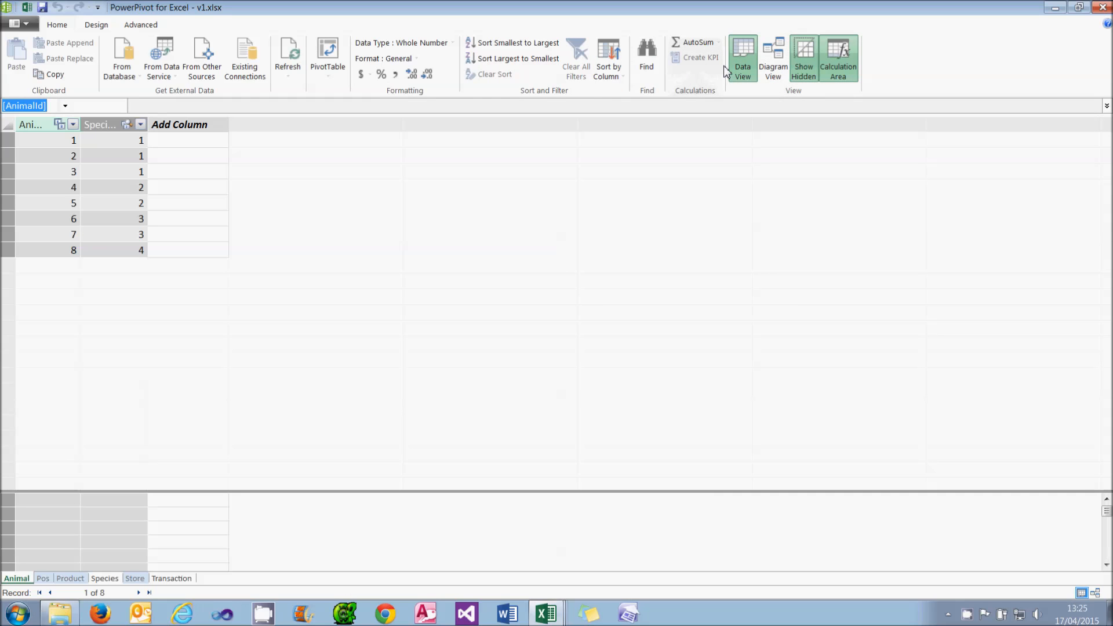
right_click(18, 580)
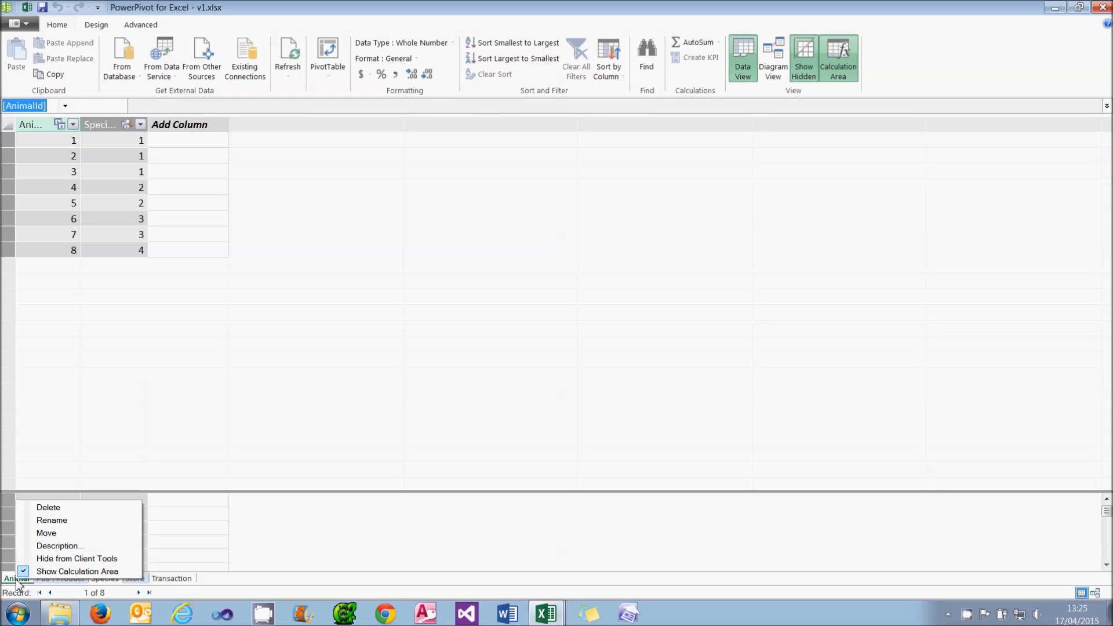
click(68, 562)
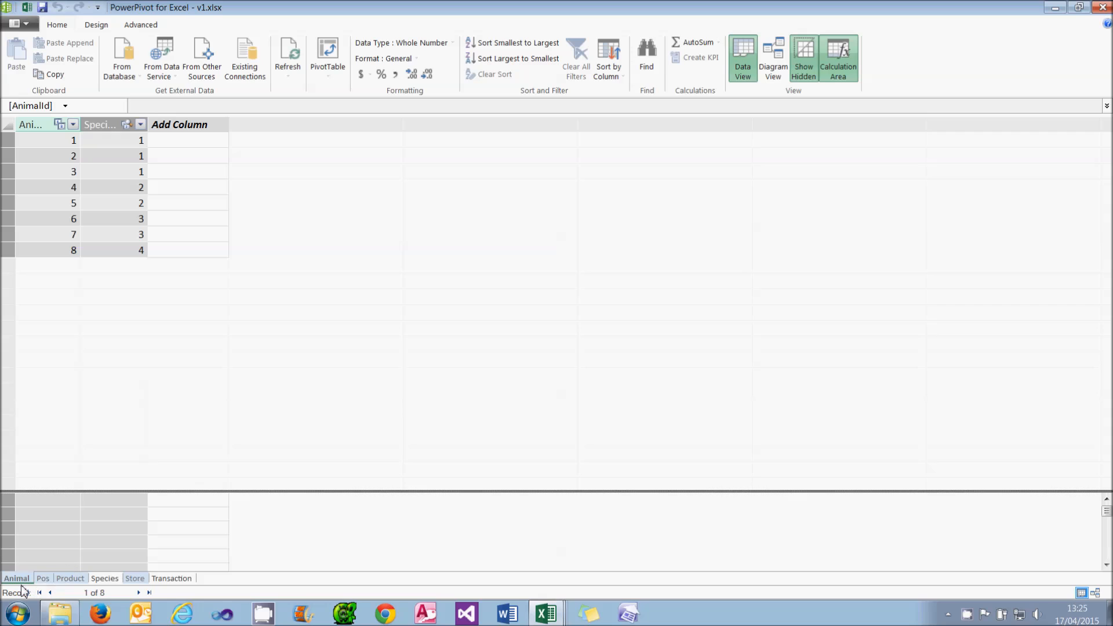
- Look through the data of the Product, Transaction and Species tables
click(64, 578)
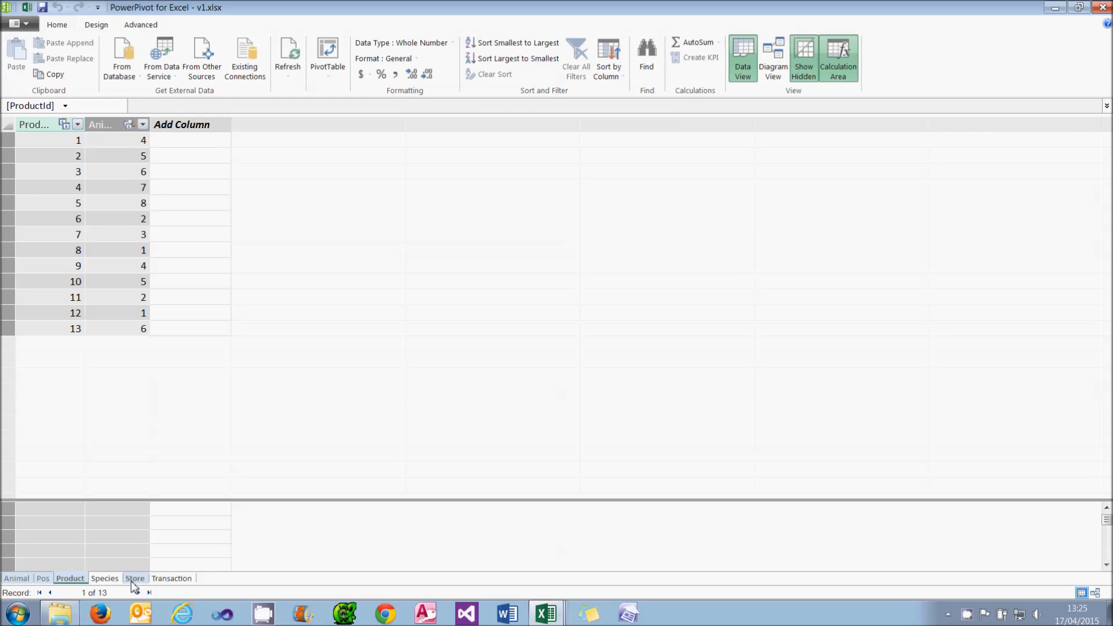
click(169, 580)
click(104, 579)
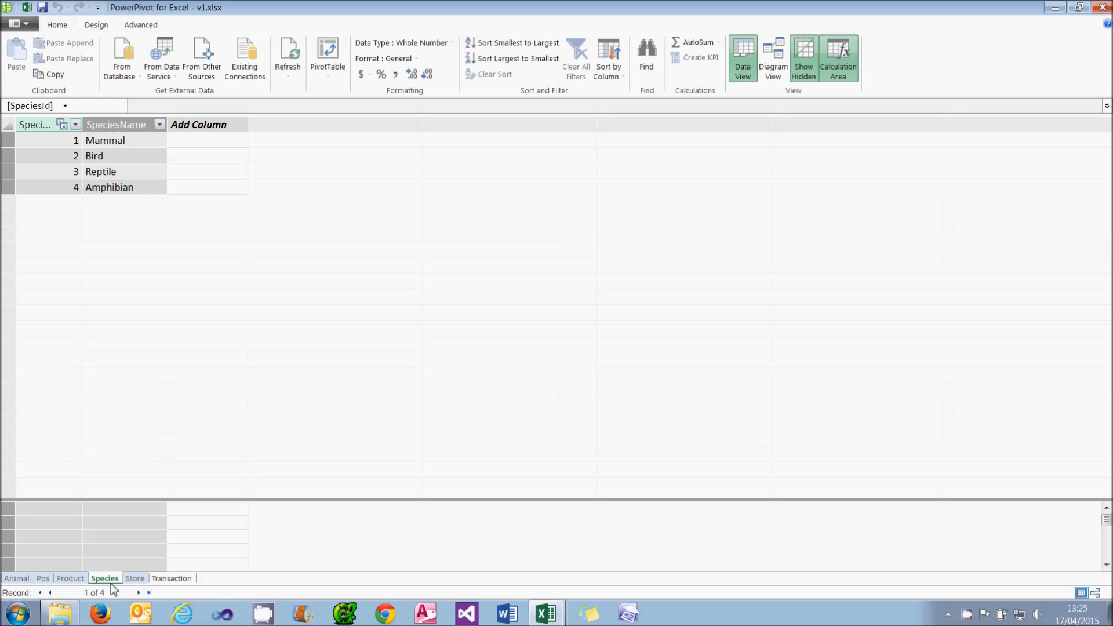
- Return to the model diagram and hide the Transaction table's PosId and ProductId columns together from client tools
click(779, 78)
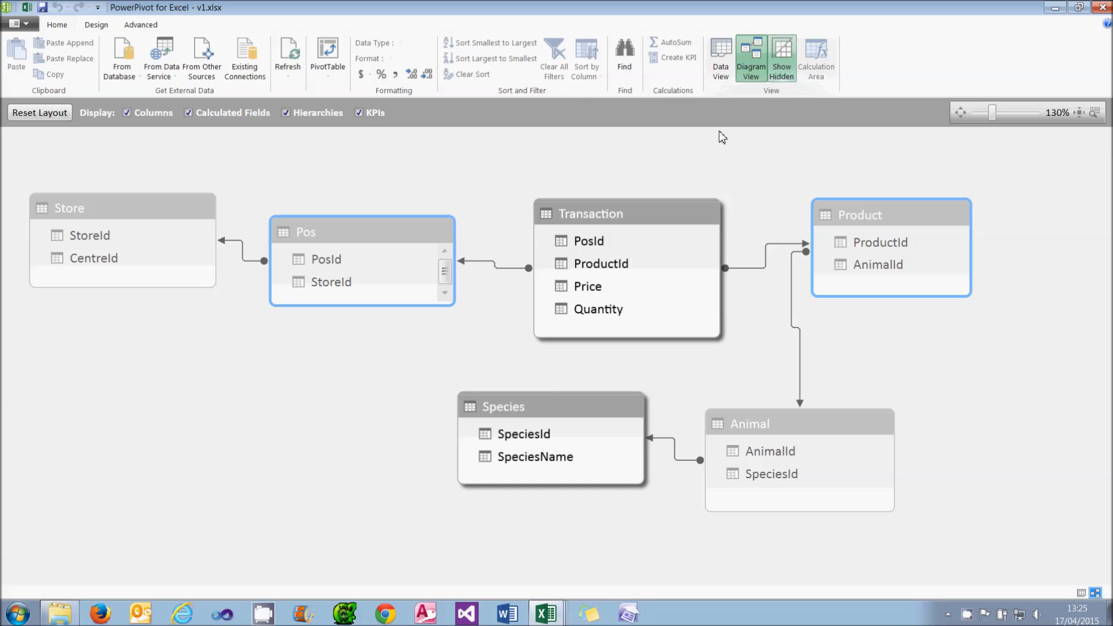
click(616, 240)
ctrl+click(608, 263)
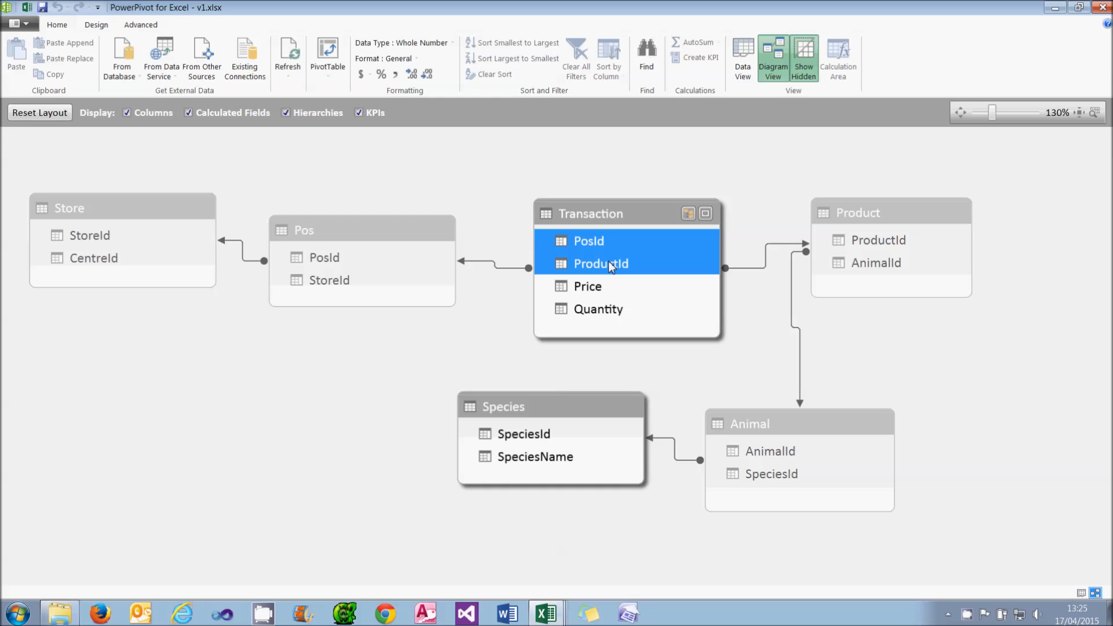
right_click(610, 264)
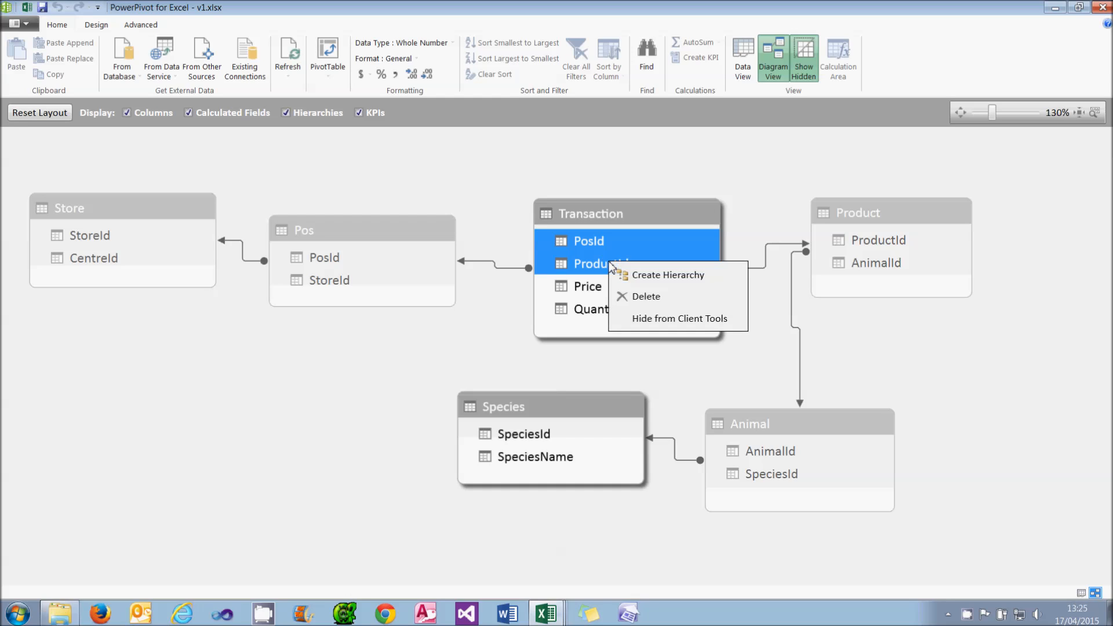
click(653, 320)
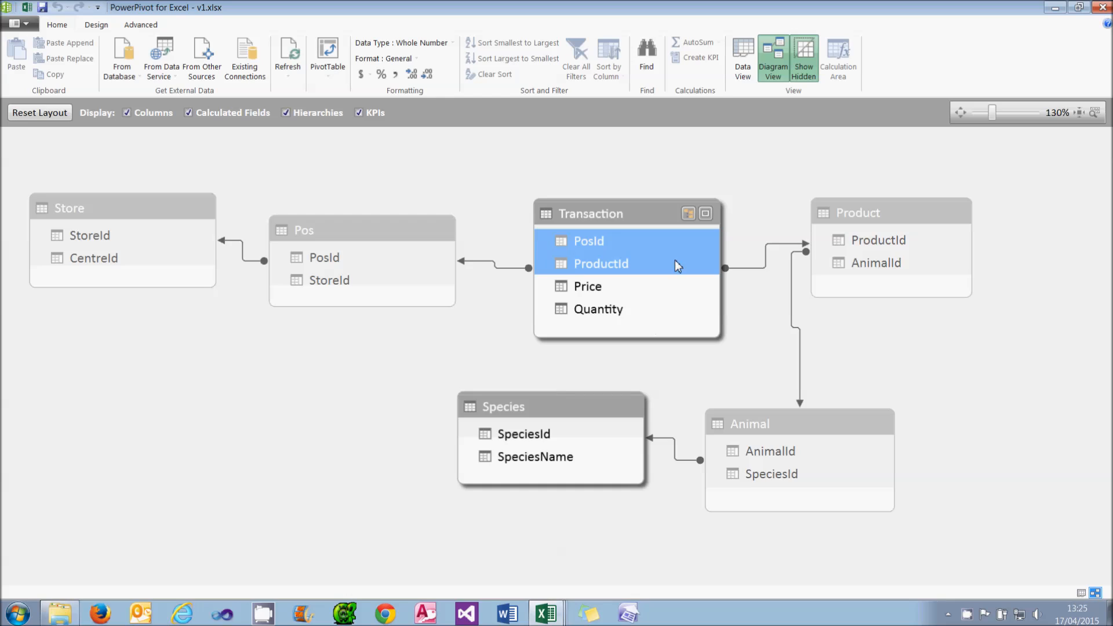
- Switch to the data grid display of the Species table and hide its SpeciesId column from client tools
click(549, 435)
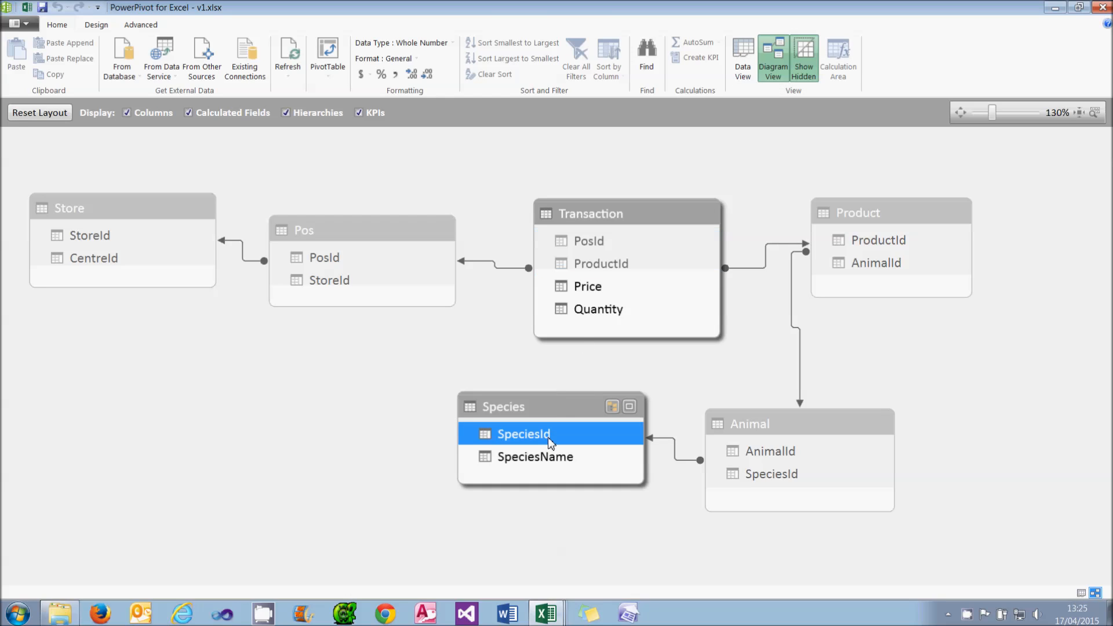
click(741, 69)
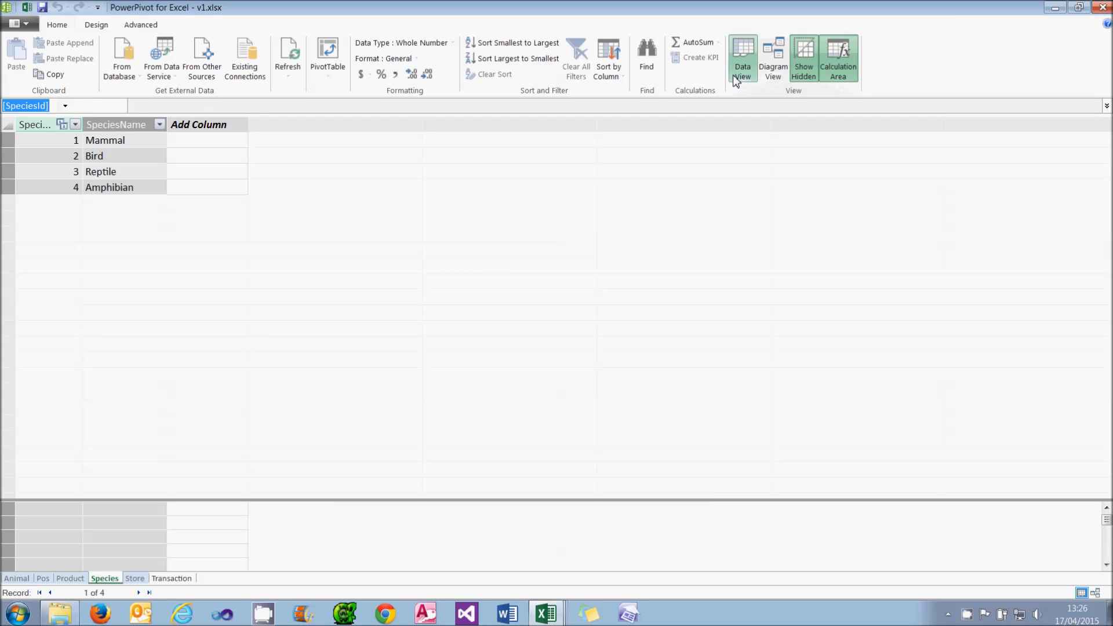
right_click(38, 125)
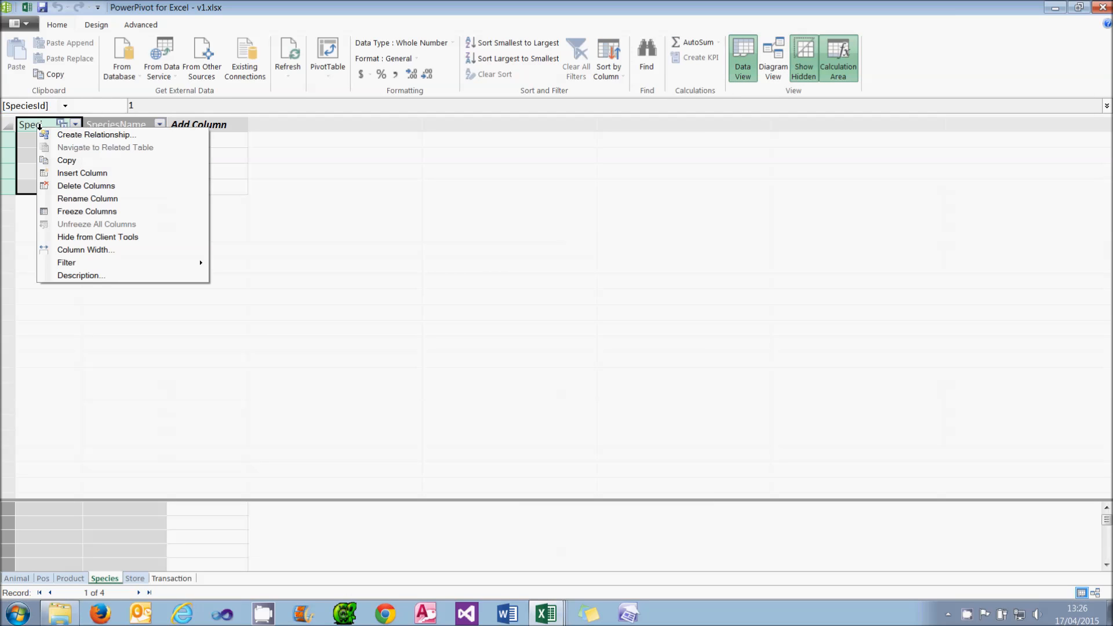
click(103, 239)
click(131, 172)
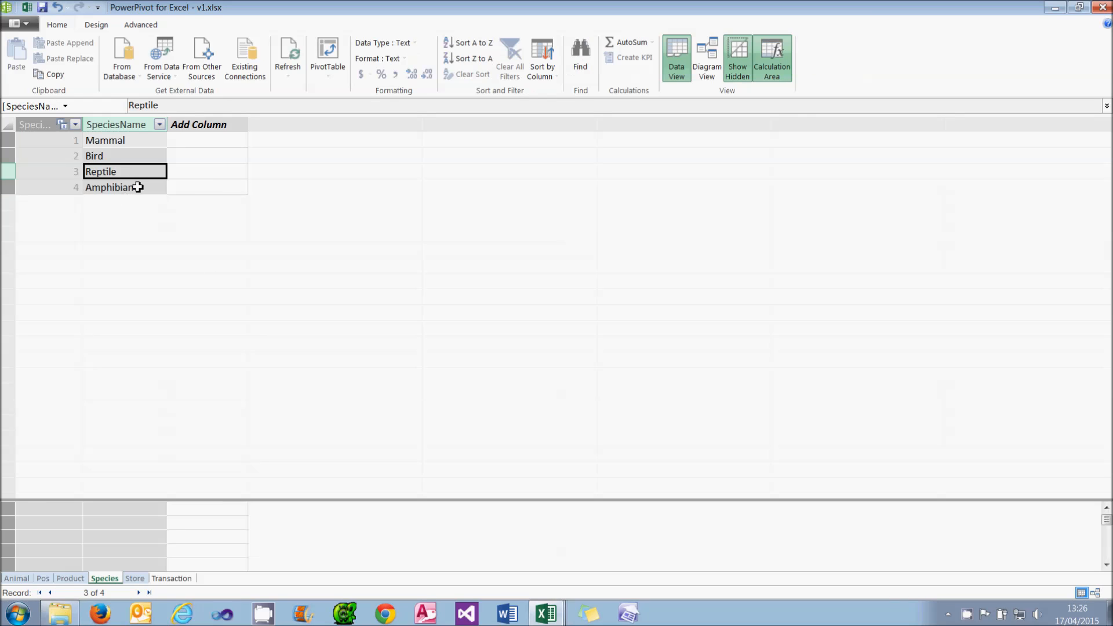
- Return to the model diagram and review the Price, Quantity and SpeciesName columns left available to PivotTable users
click(705, 65)
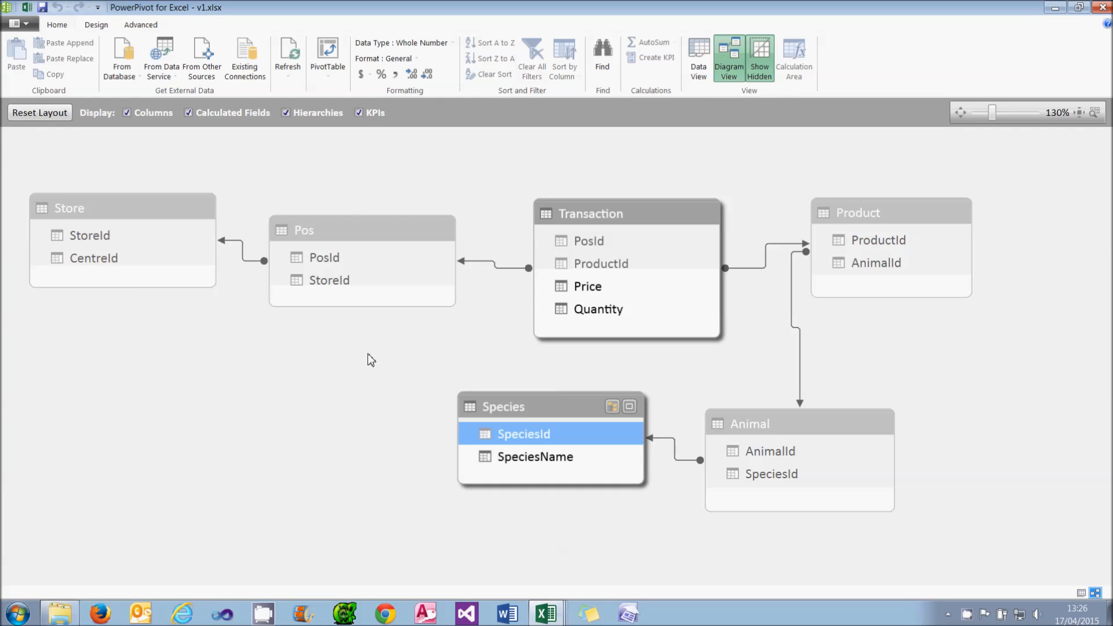
click(588, 290)
click(587, 309)
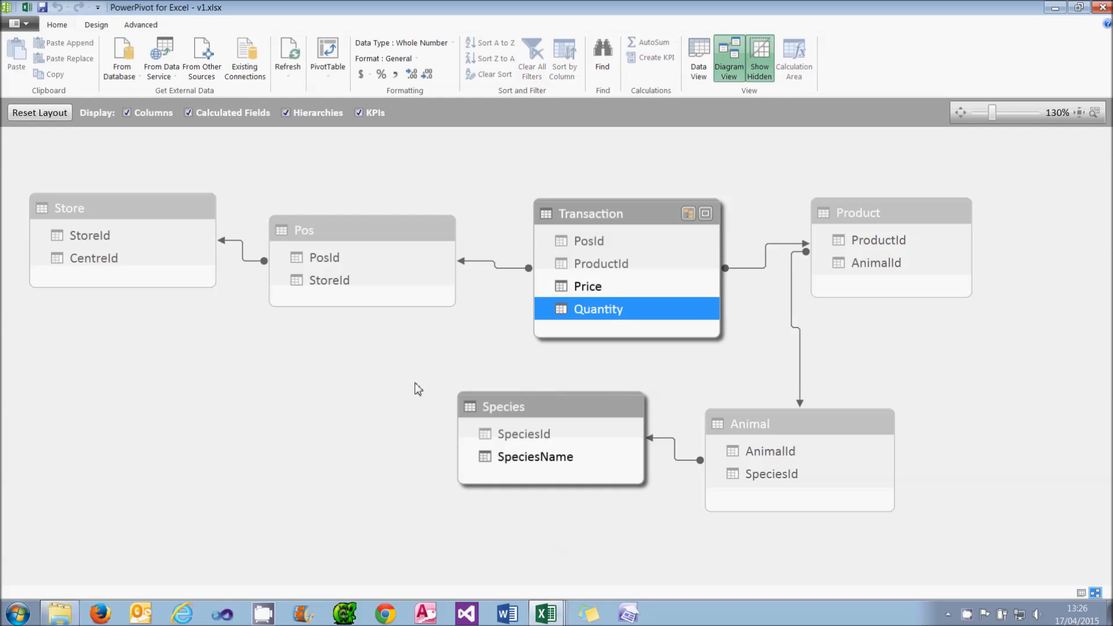
click(513, 458)
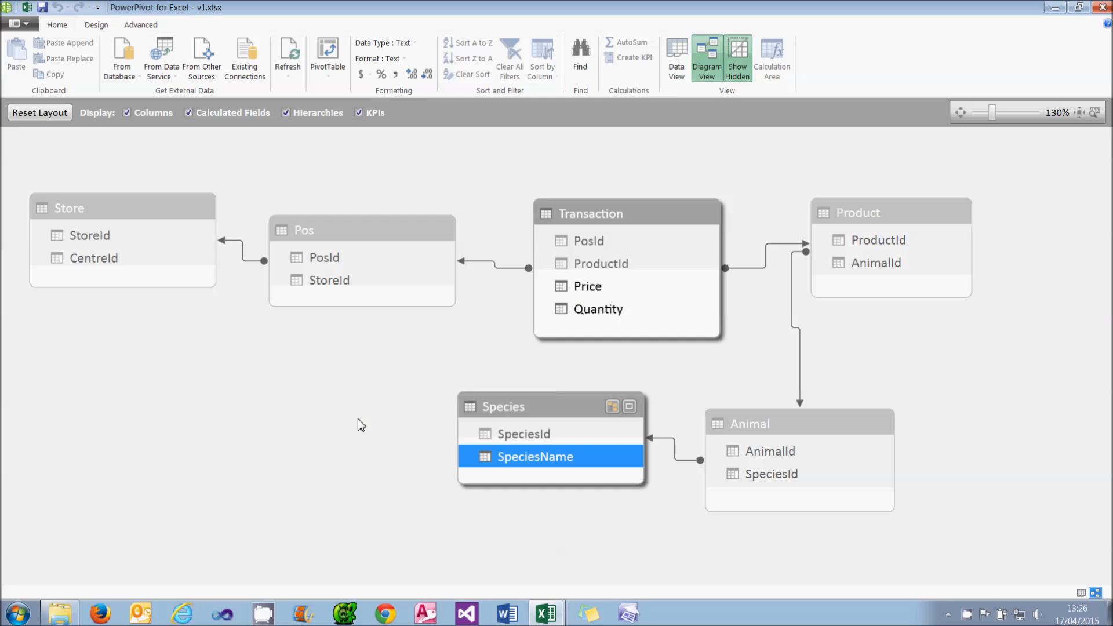
- Switch to the Excel workbook and build the PivotTable with SpeciesName as rows and the sum of Quantity as values
click(27, 7)
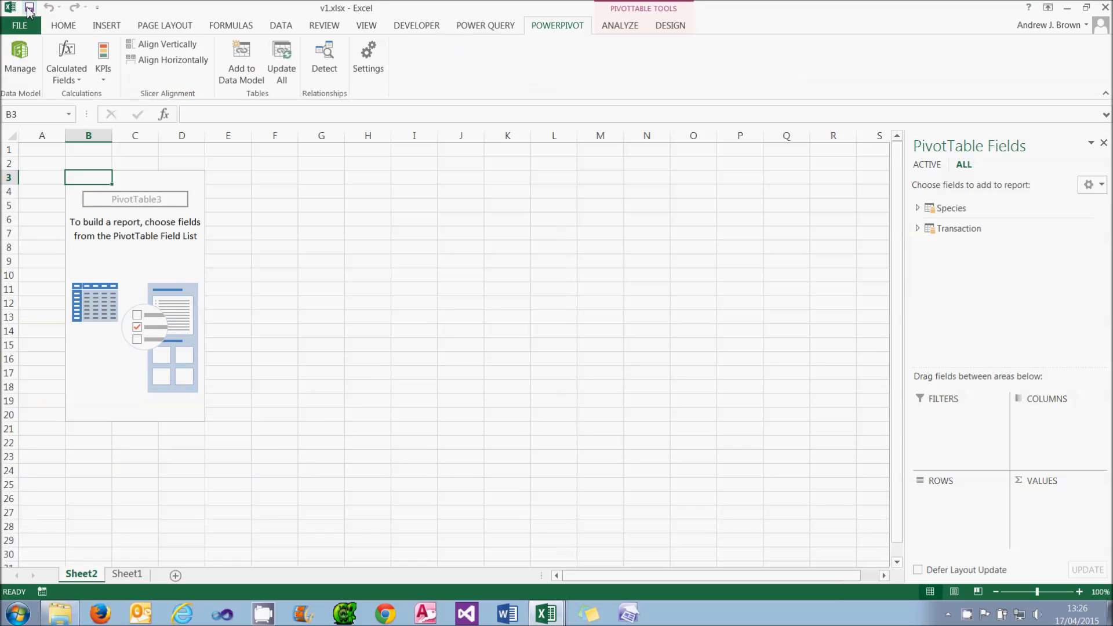
click(917, 208)
click(917, 229)
click(941, 219)
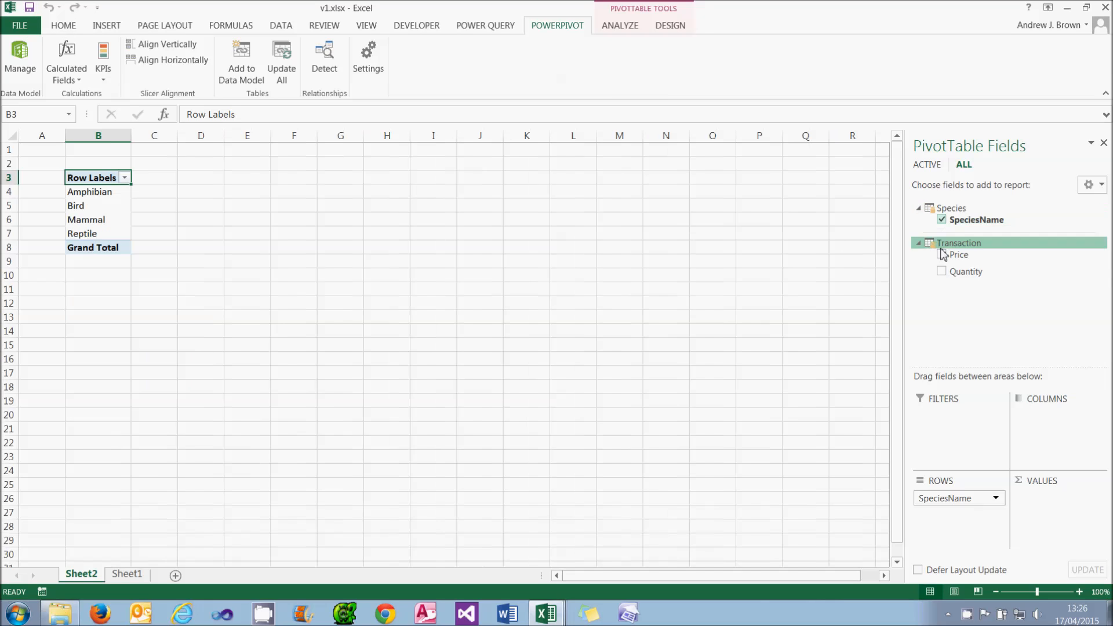
click(941, 271)
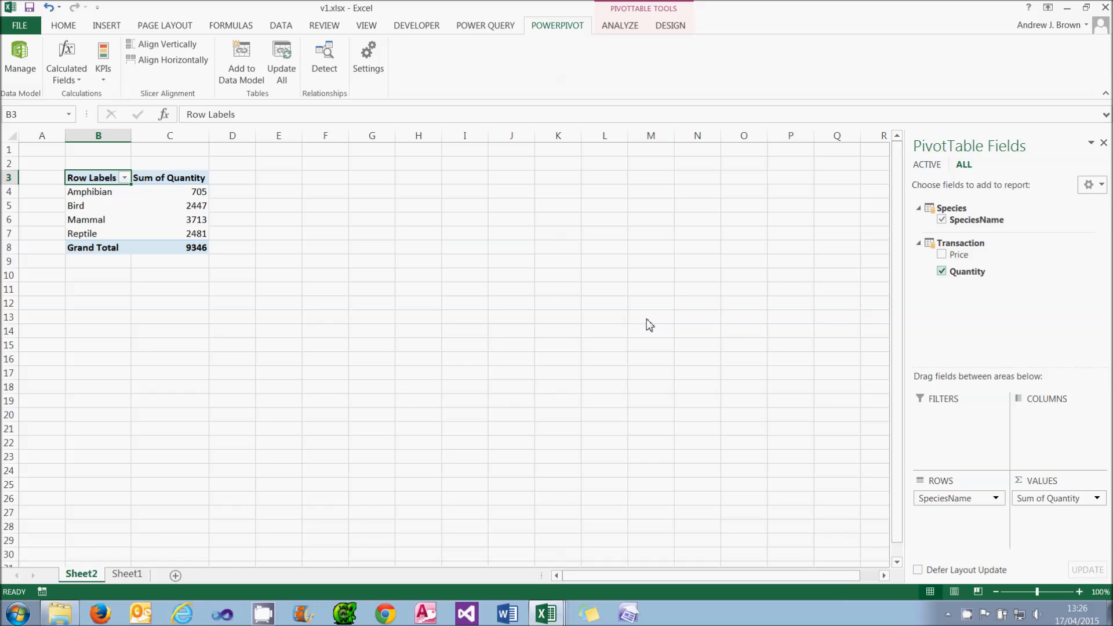
- Reopen the data model, examine tblRegion, tblTown and tblCentre in the Database diagram workbook's model, and return to the v2 model
click(21, 55)
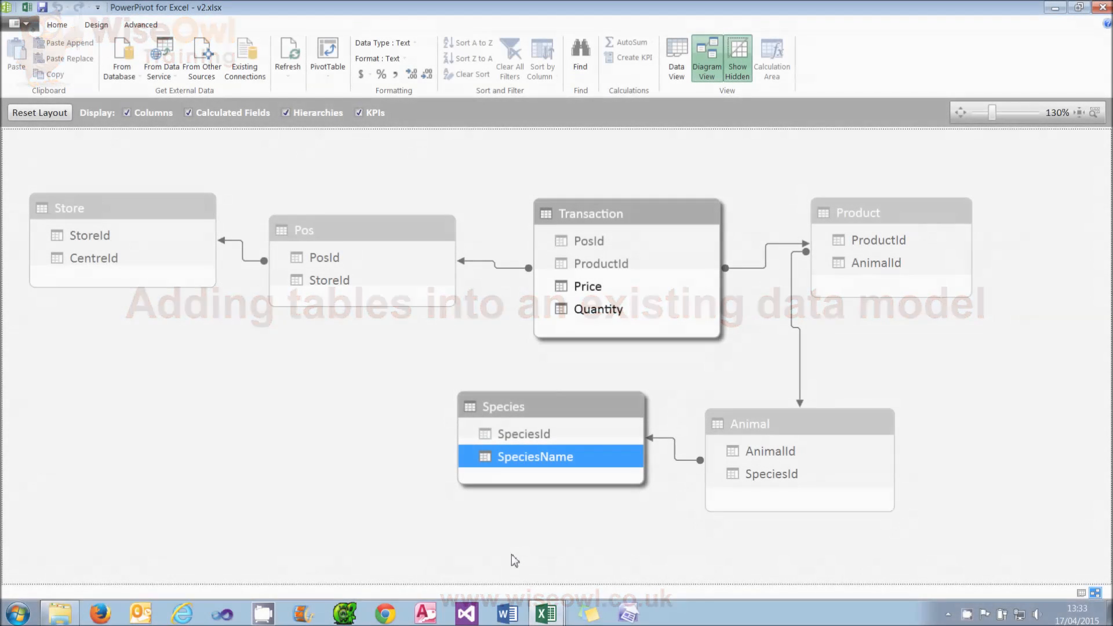
click(553, 613)
click(555, 559)
click(82, 379)
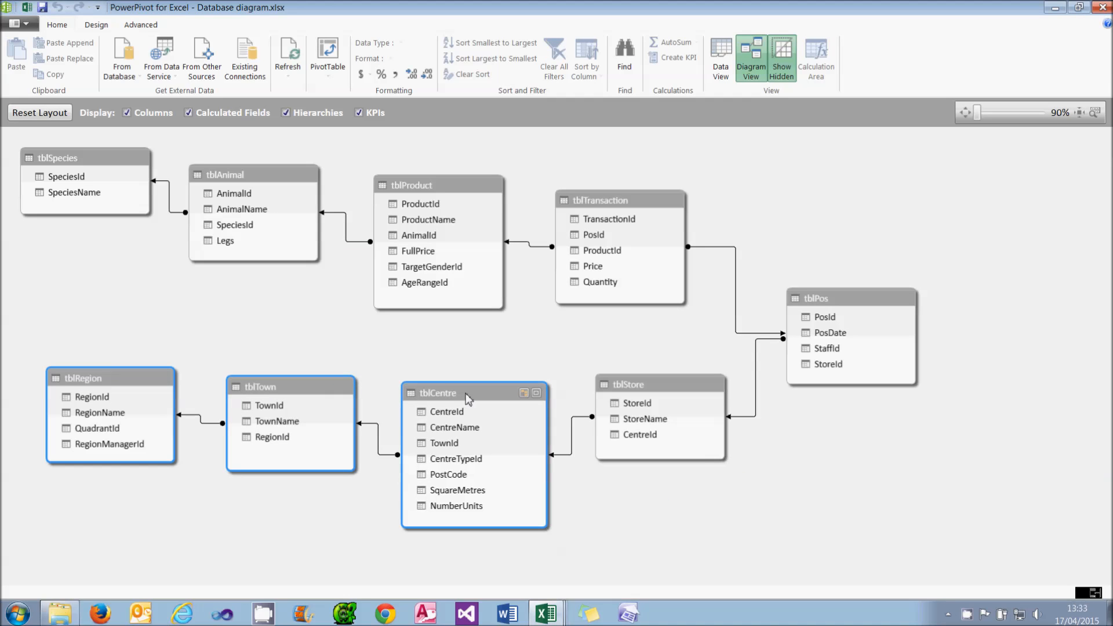
click(546, 613)
click(546, 583)
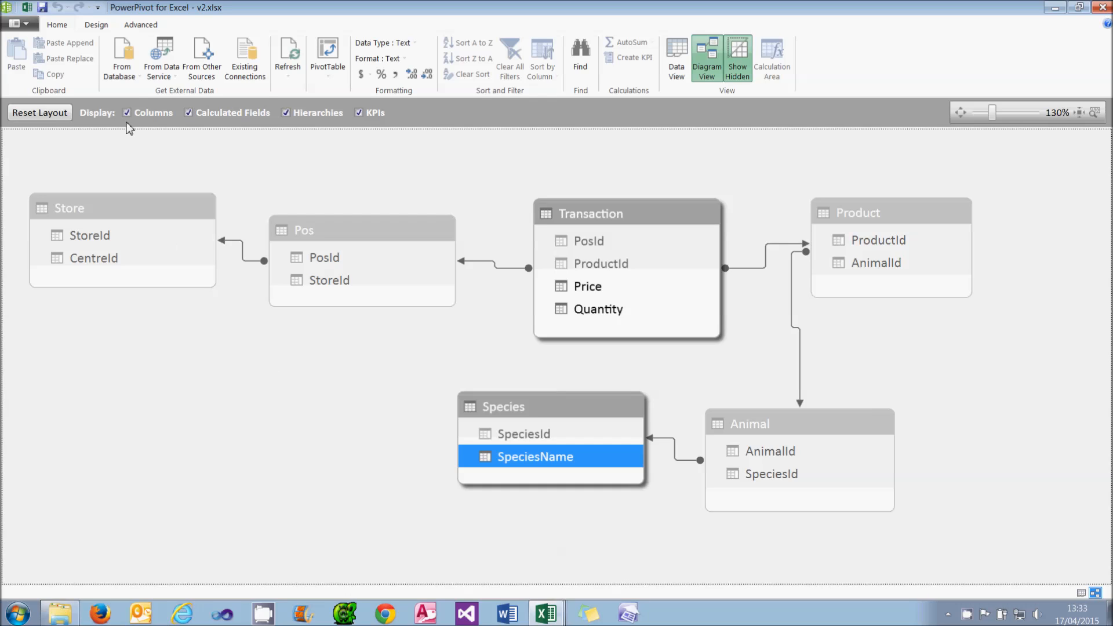
- Start a table import through the existing MAM data connection, choosing to select from a list of tables and views
click(123, 70)
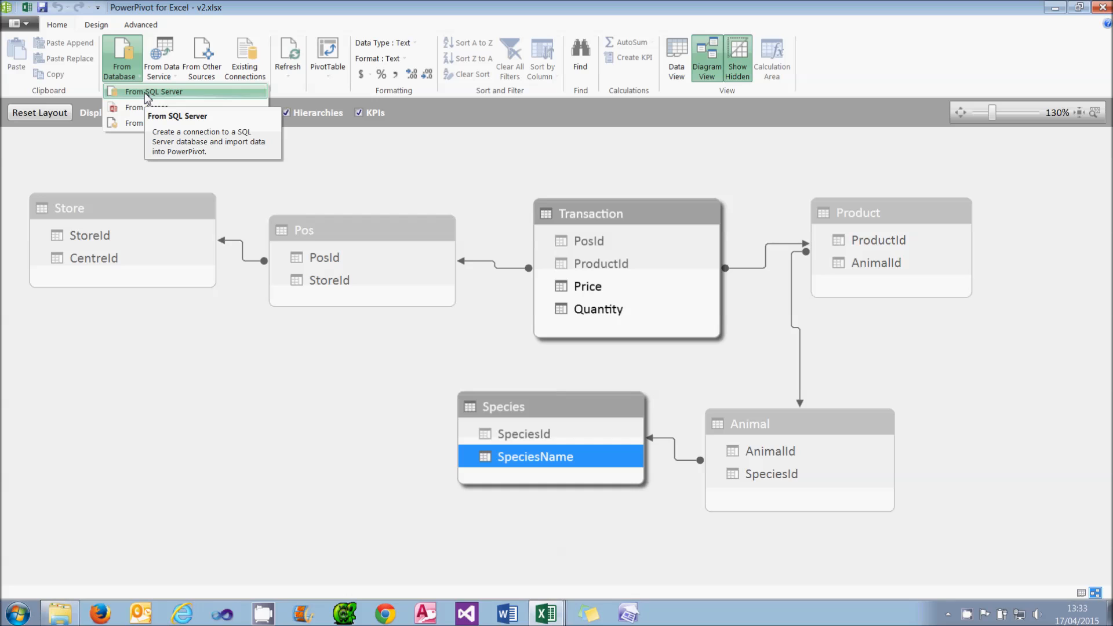
click(248, 71)
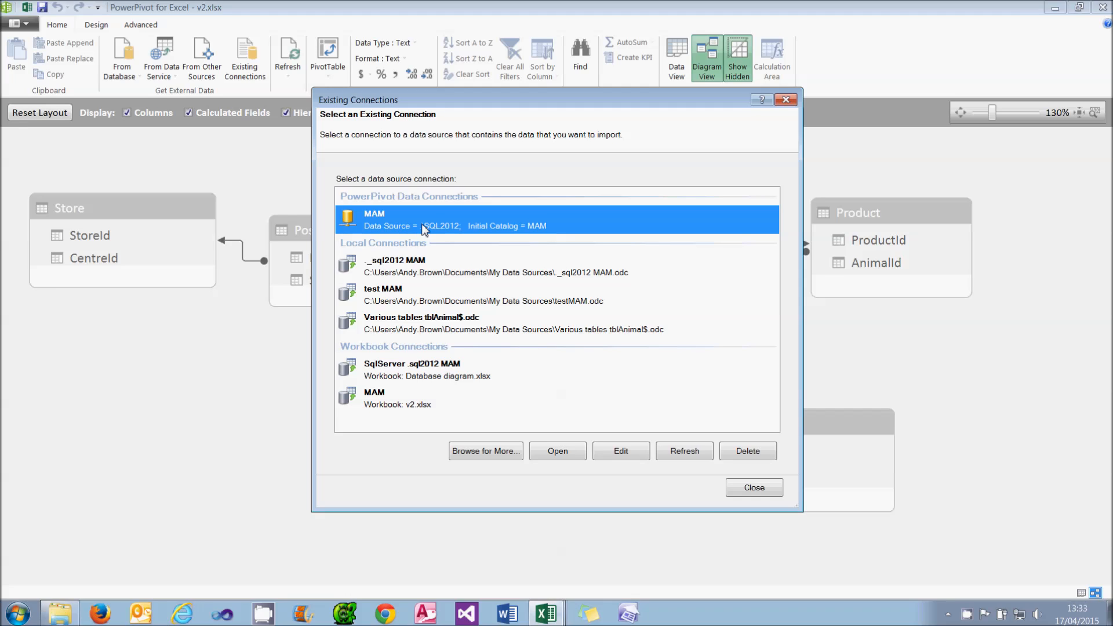
click(558, 452)
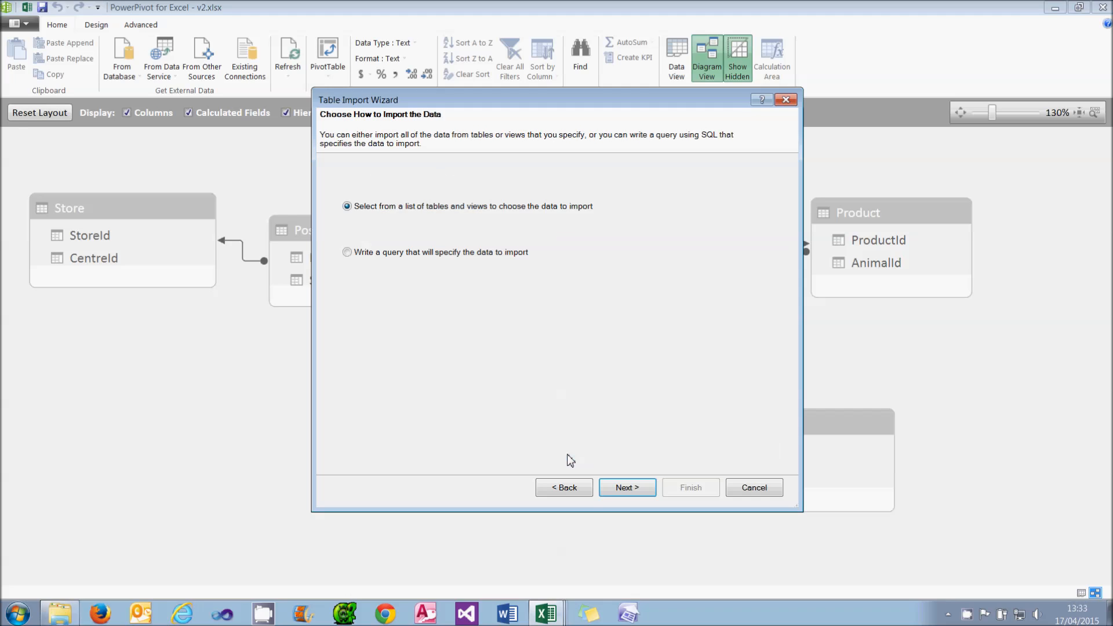
click(621, 494)
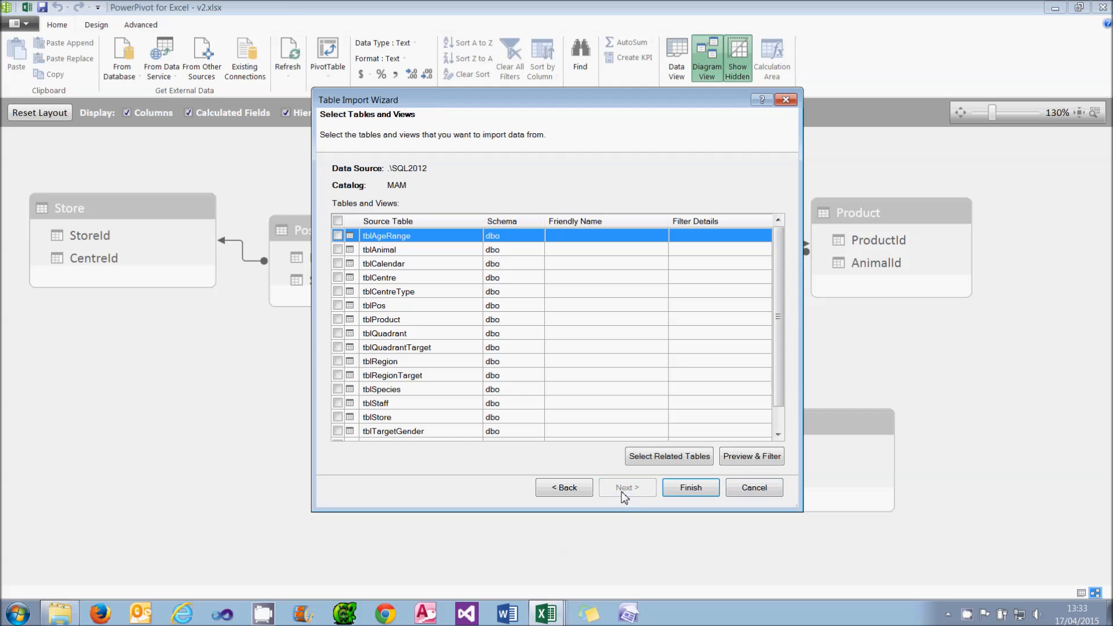
- Select tblCentre, tblRegion and tblTown and import them into the data model, closing the import wizard
click(338, 278)
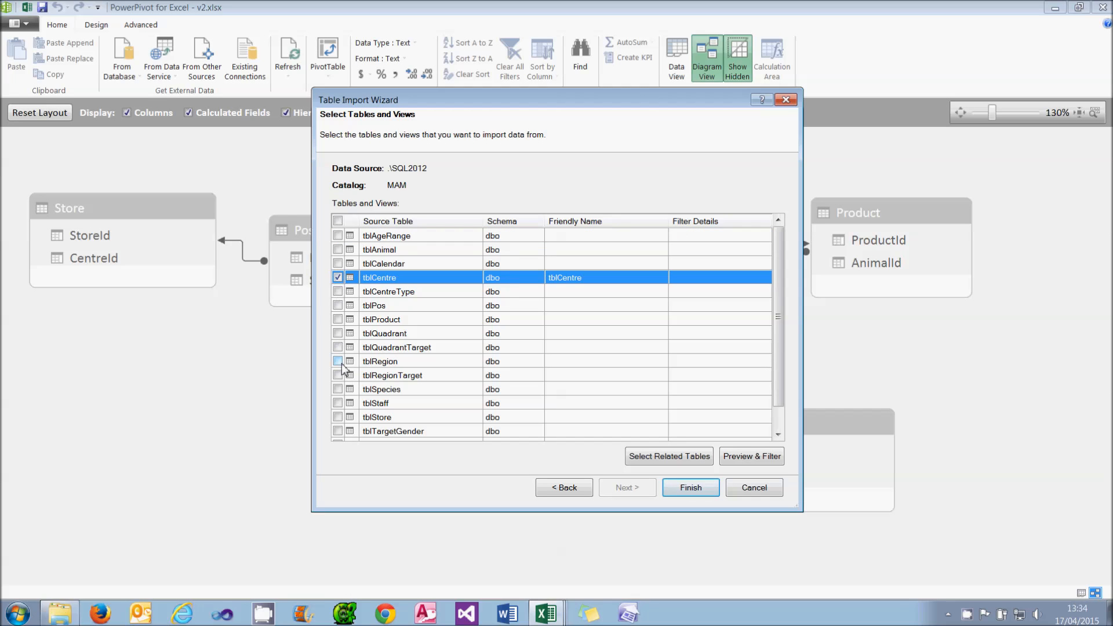
click(338, 361)
scroll(384, 393, down, 1)
click(338, 417)
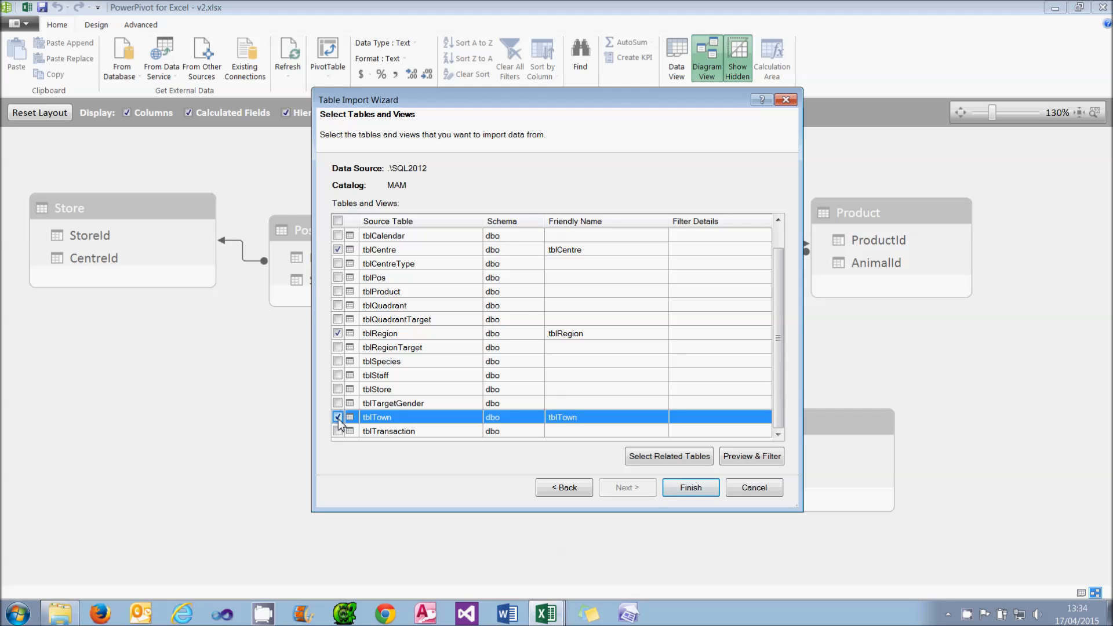
click(692, 488)
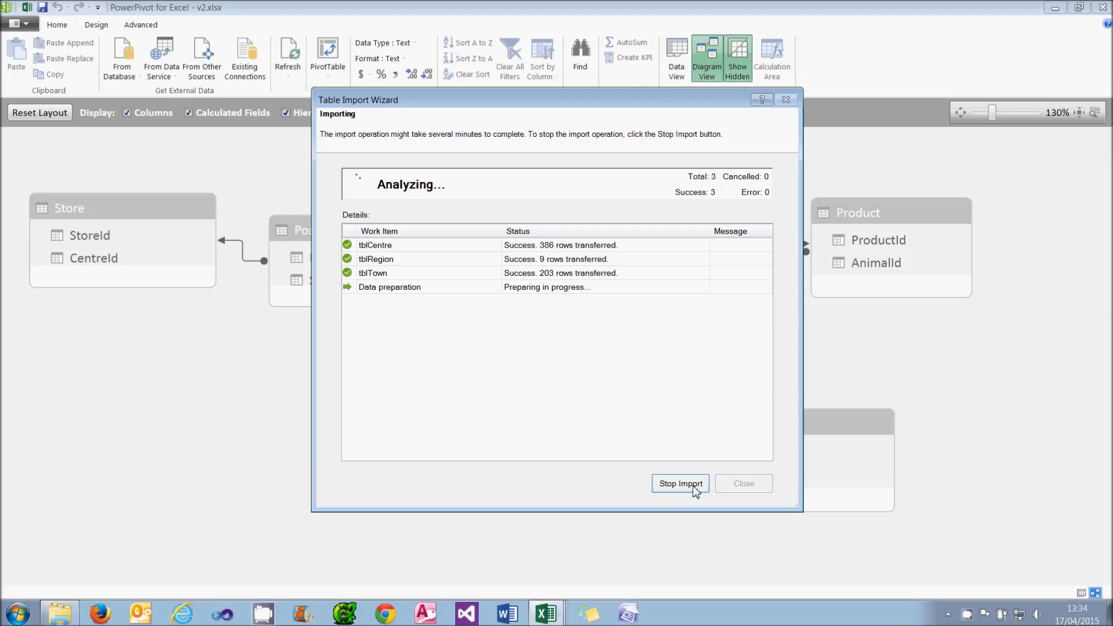
click(753, 487)
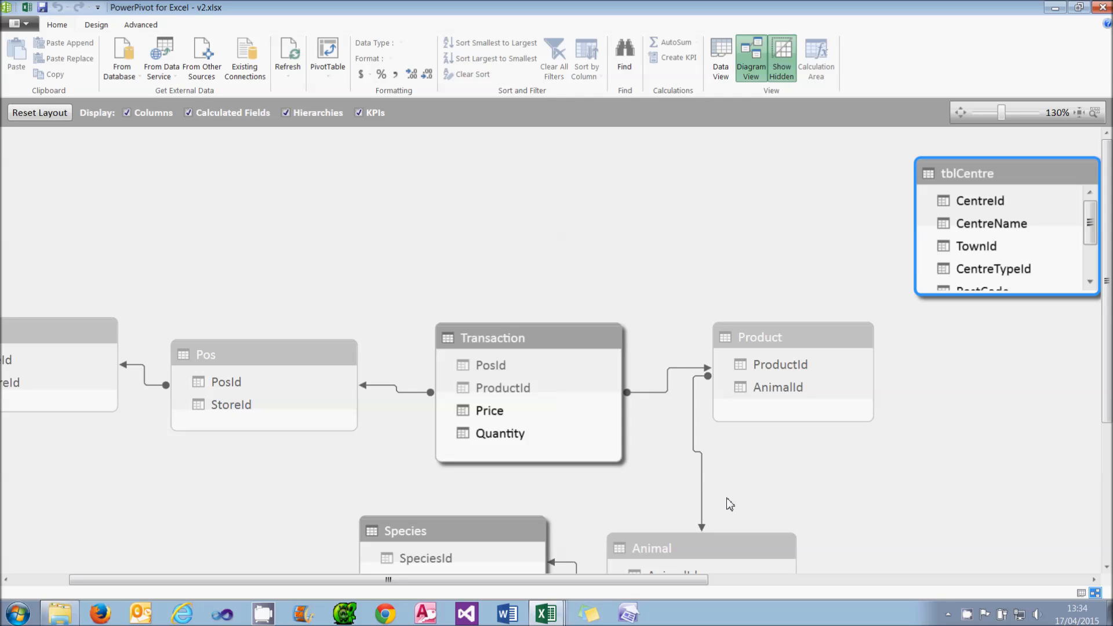
- Fit the whole diagram in view and examine the imported tblCentre, tblTown and tblRegion tables alongside the Store table
click(1081, 113)
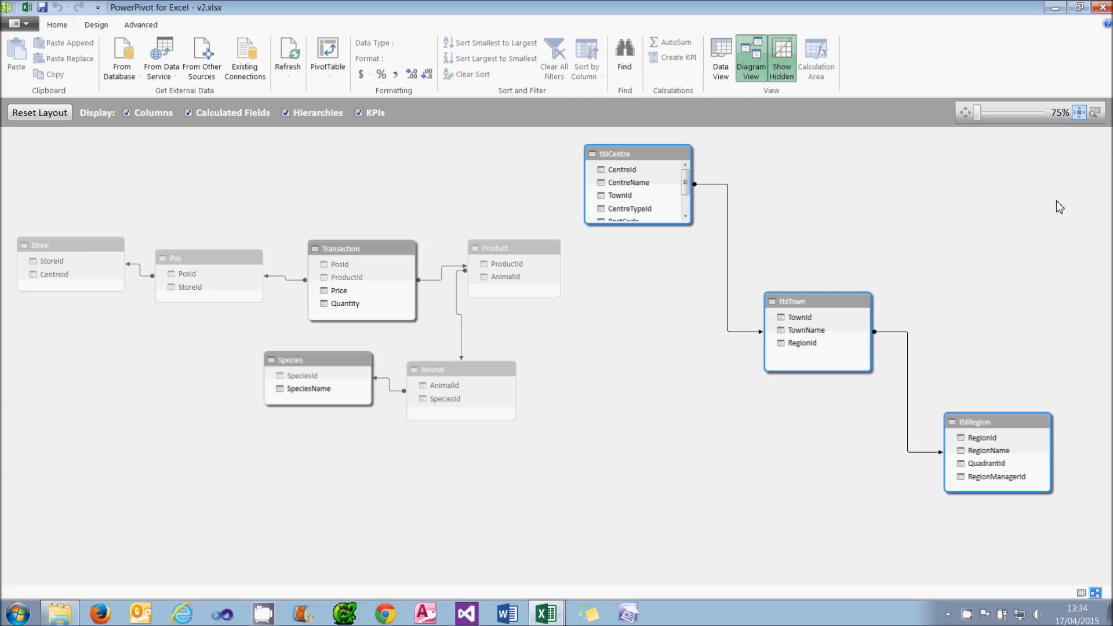
click(629, 183)
click(802, 298)
click(991, 420)
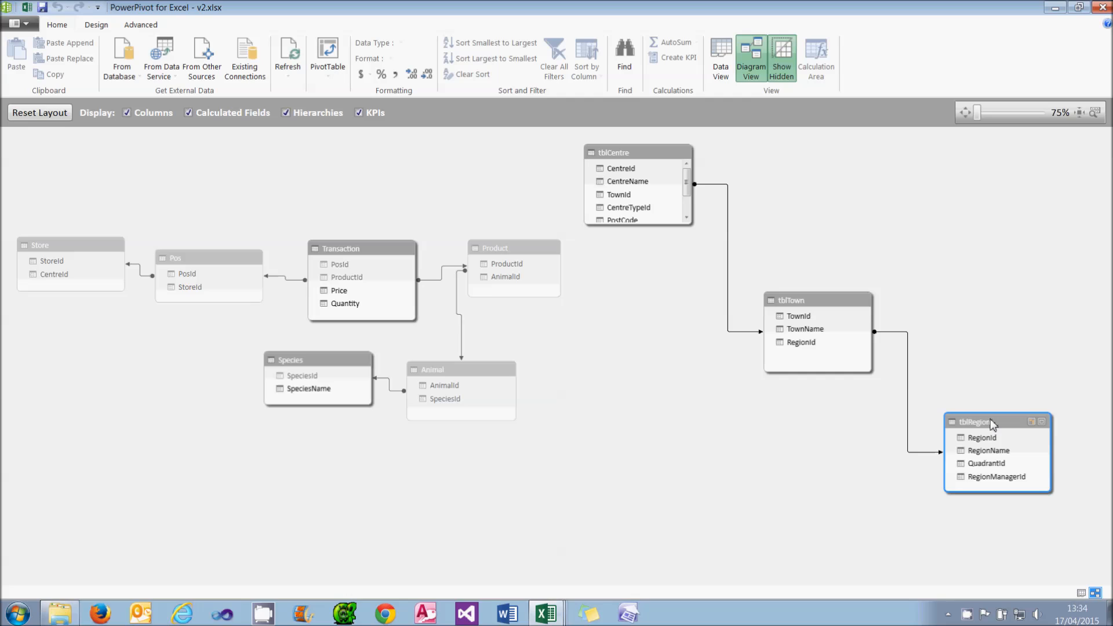
click(618, 161)
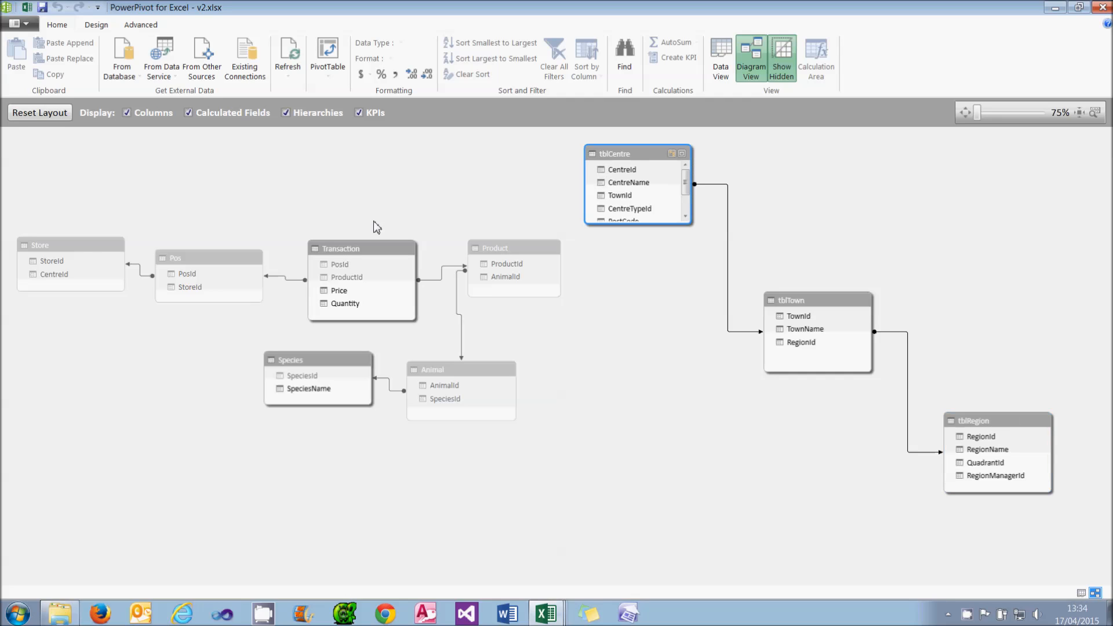
click(82, 257)
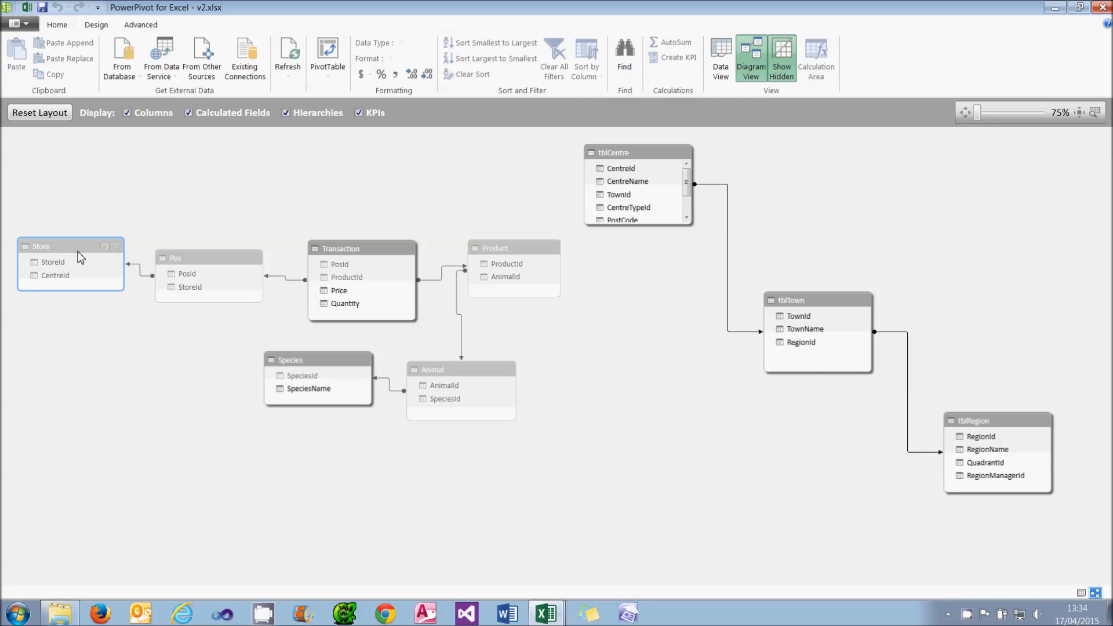
- Edit tblCentre's table properties so that only the CentreId and TownId columns are imported, and save the change
click(623, 156)
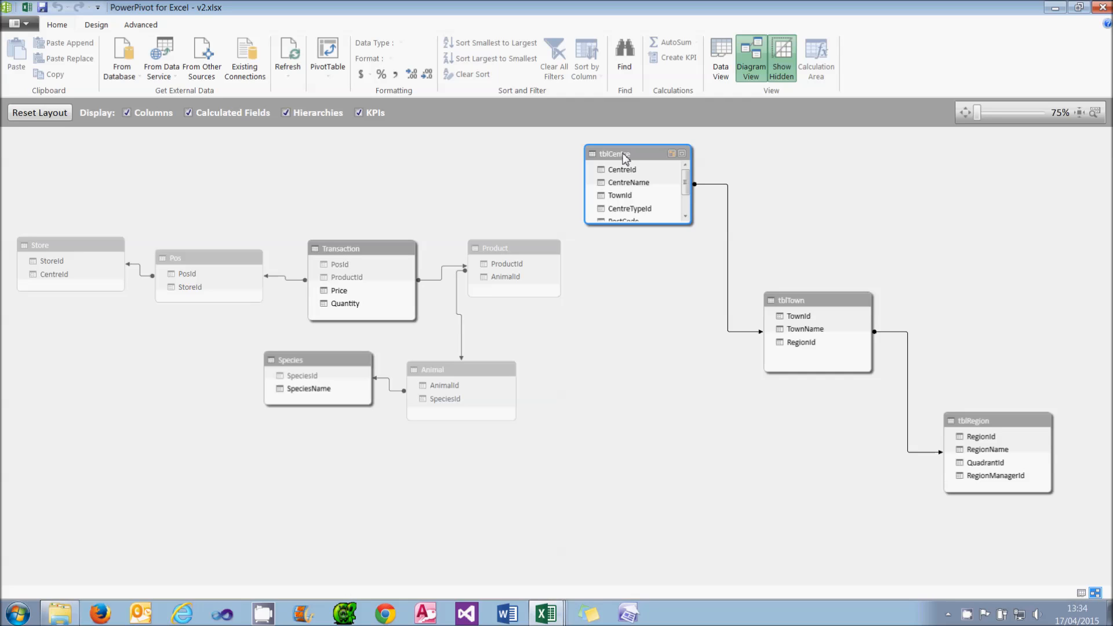
right_click(629, 157)
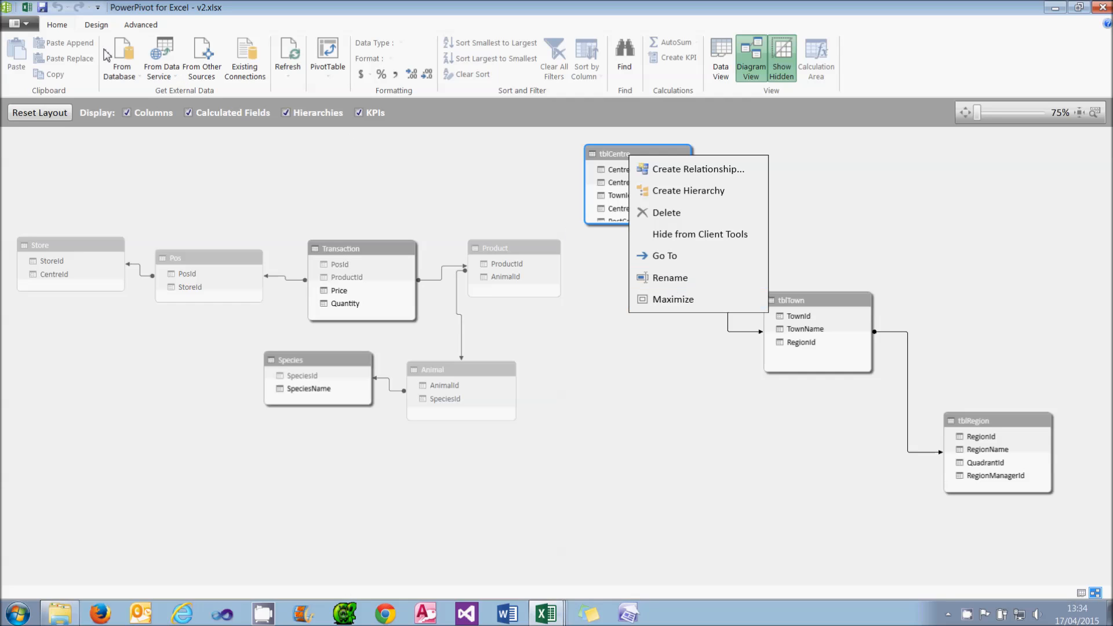
click(56, 28)
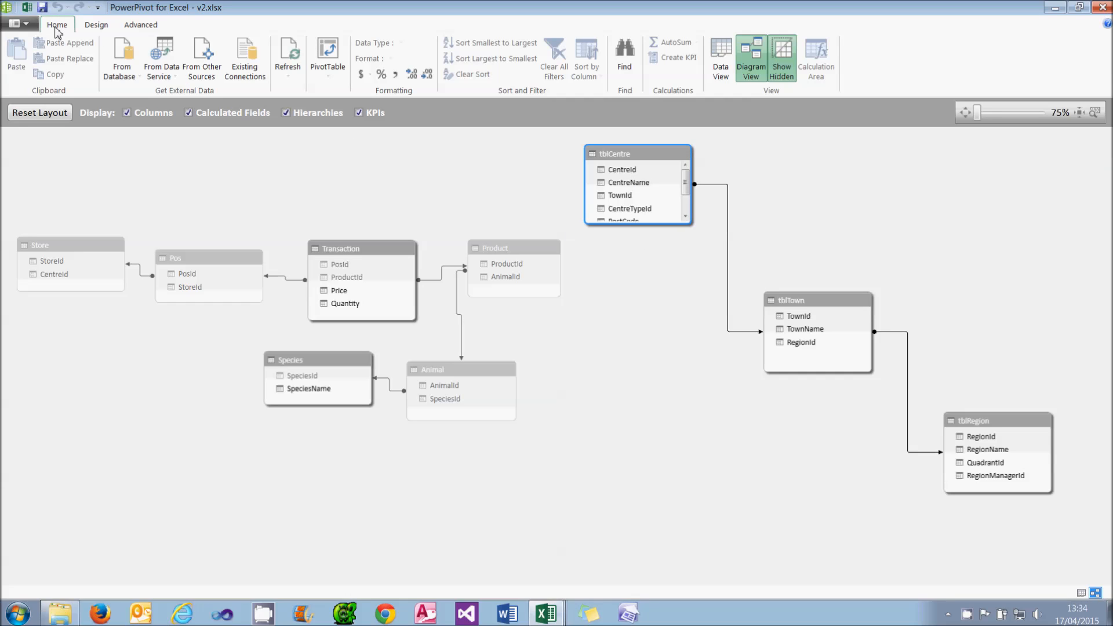
click(97, 29)
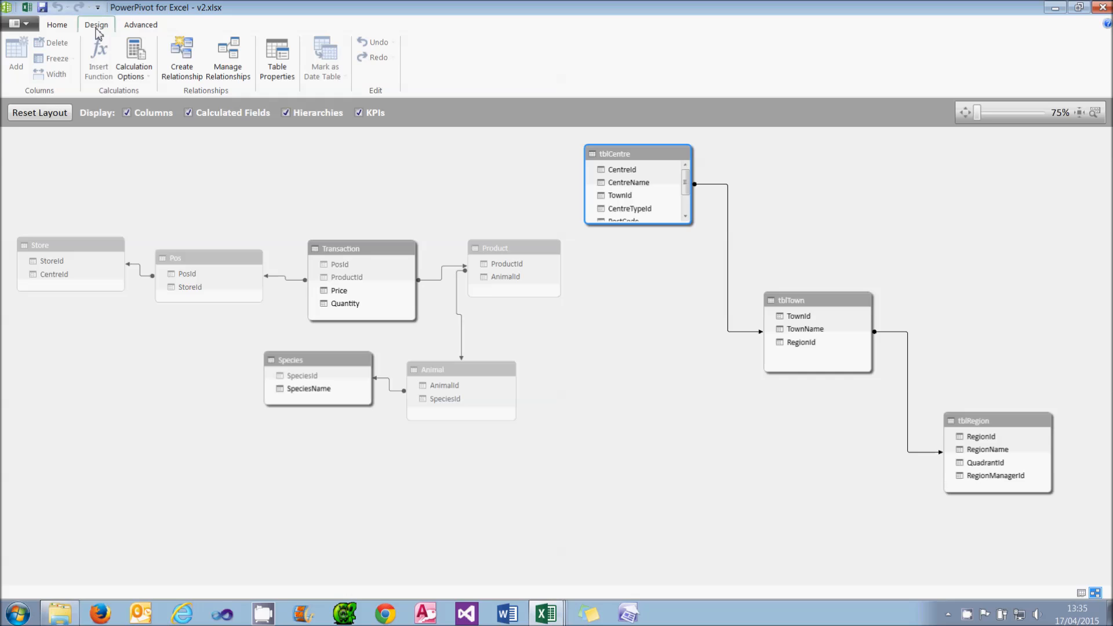
click(278, 57)
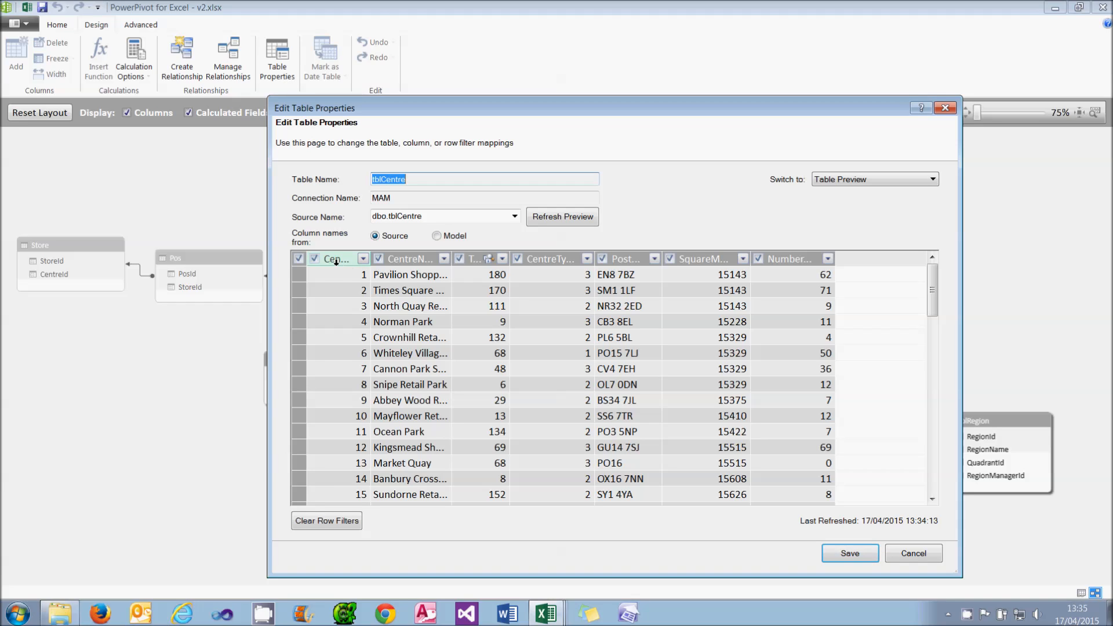
click(380, 260)
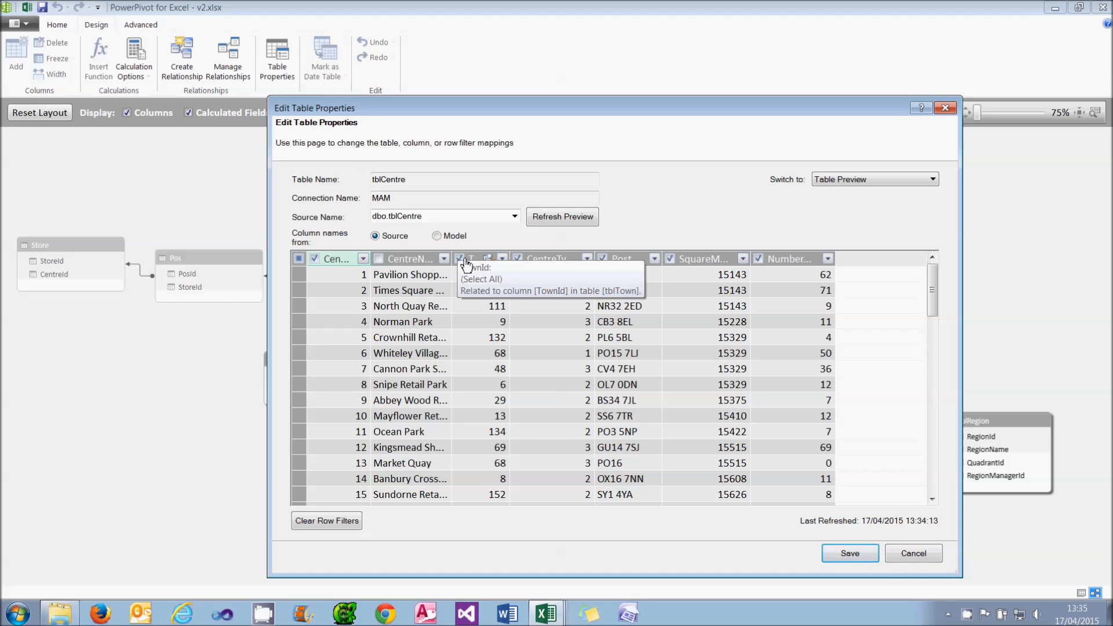
click(518, 258)
click(603, 262)
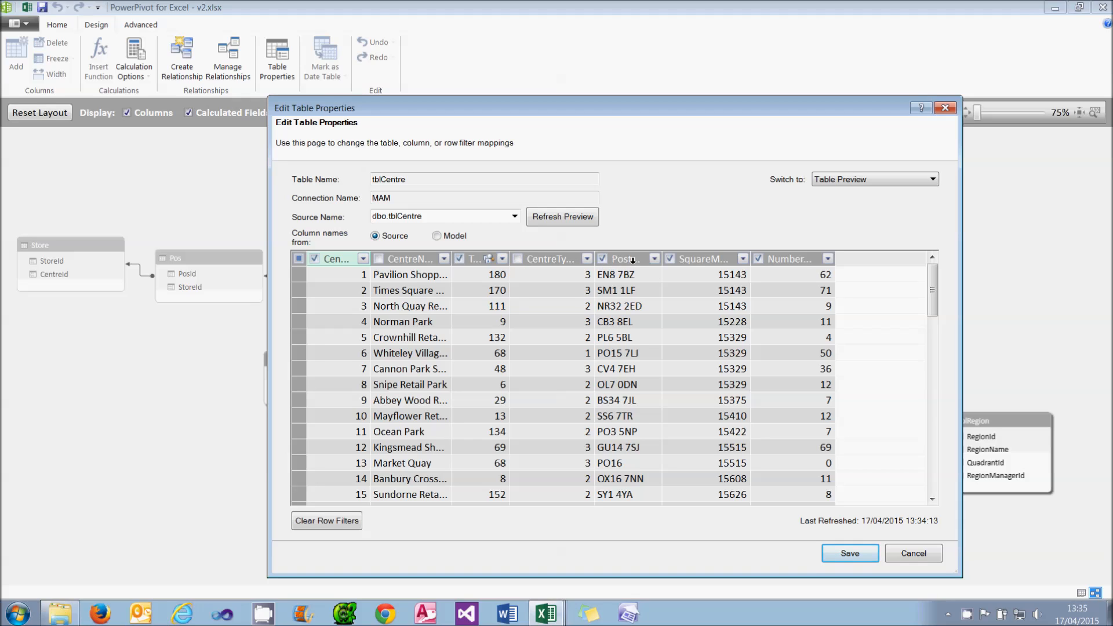
click(758, 259)
double_click(423, 179)
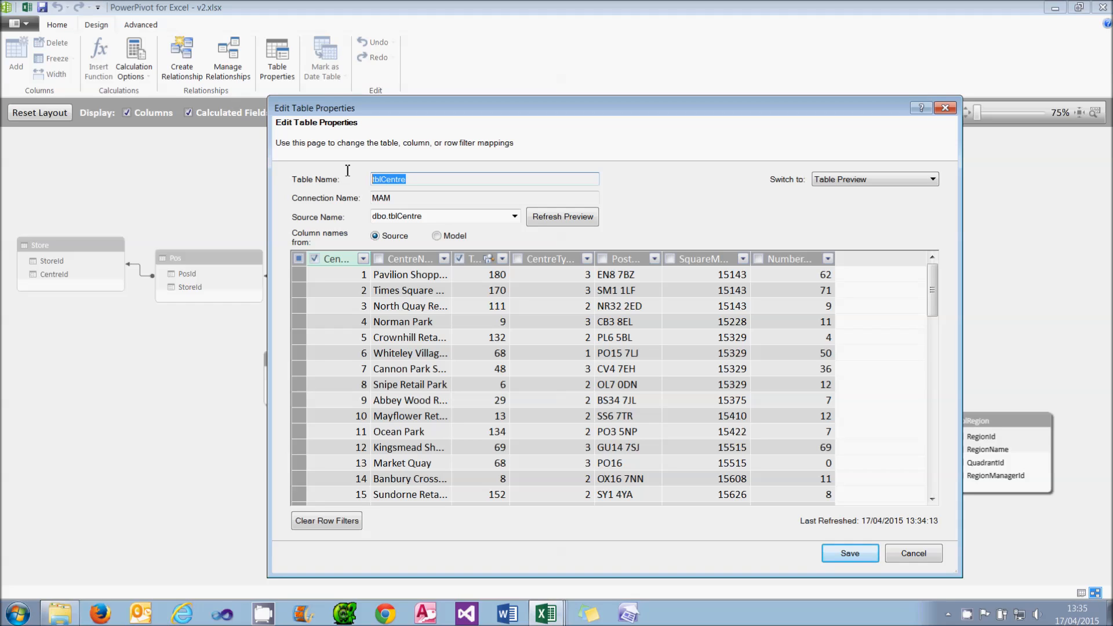
click(839, 552)
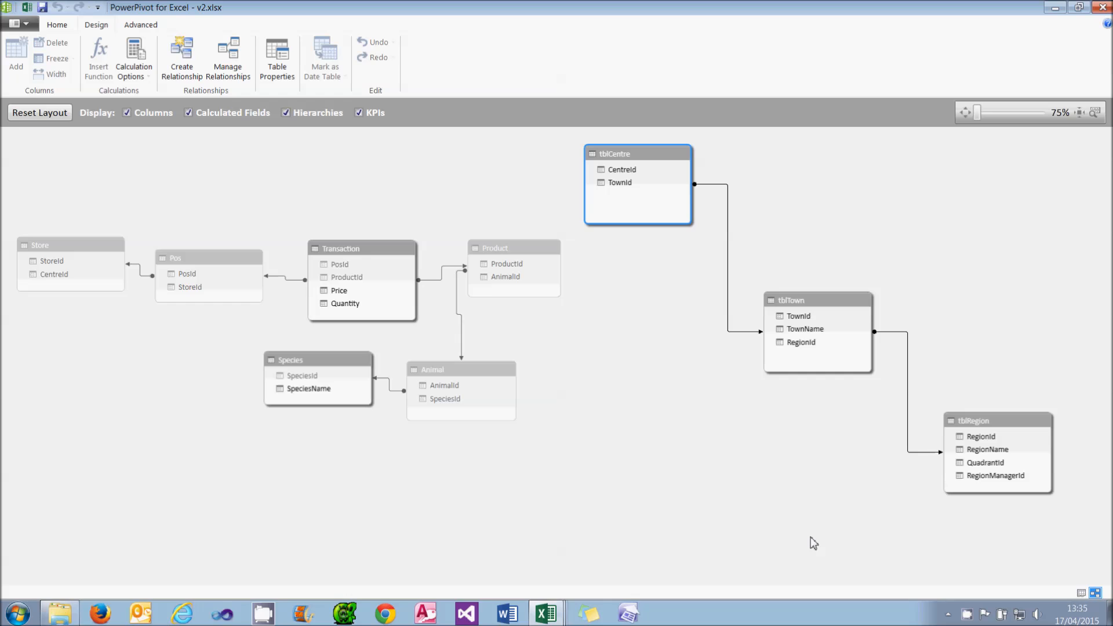
- Rename the tblCentre table as Centre in the diagram
right_click(627, 155)
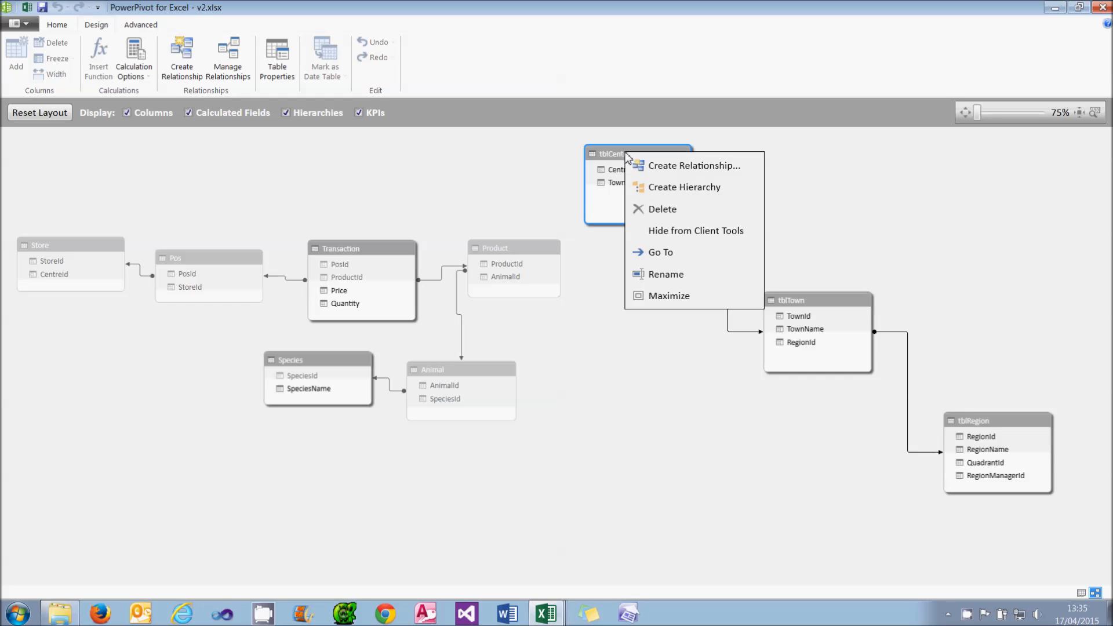
click(666, 275)
text(Centre)
key(Return)
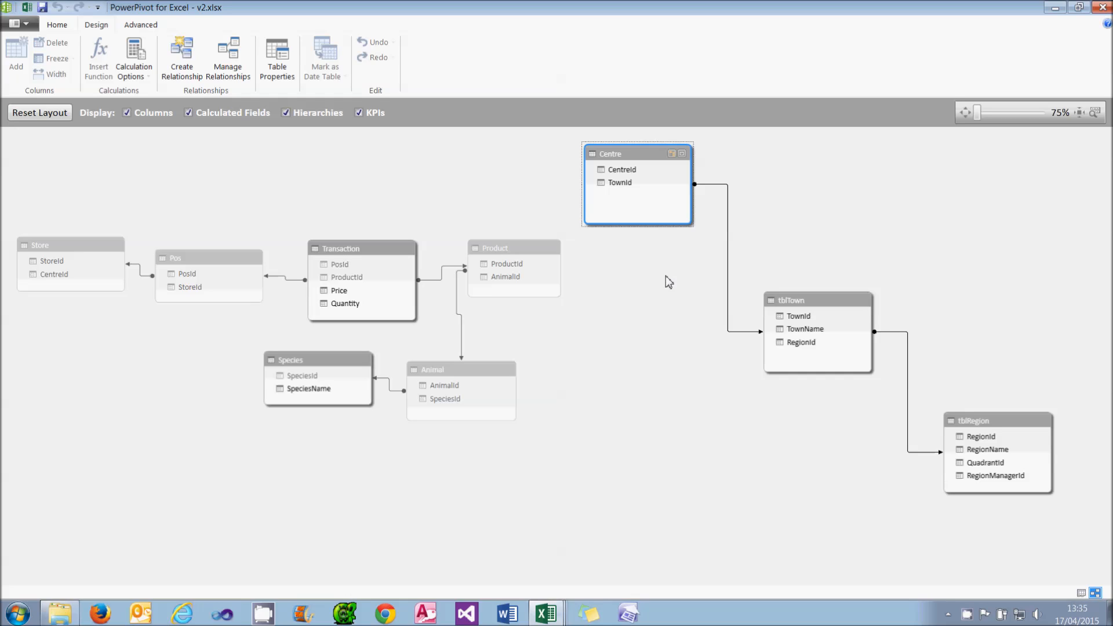
click(630, 153)
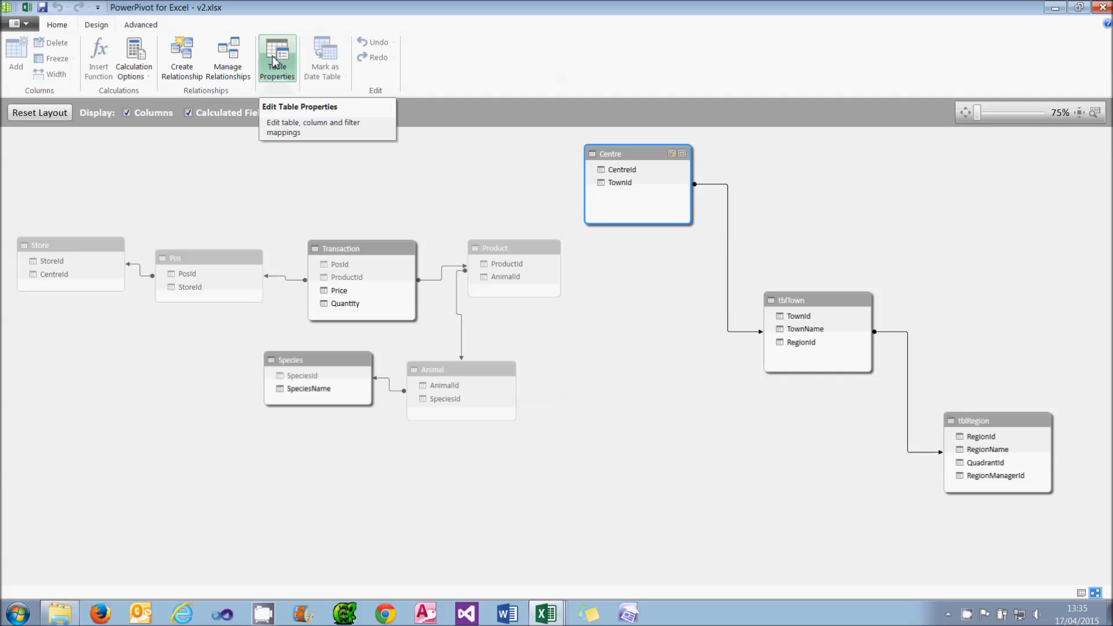
- Permanently delete the TownName column of tblTown from the model
click(817, 304)
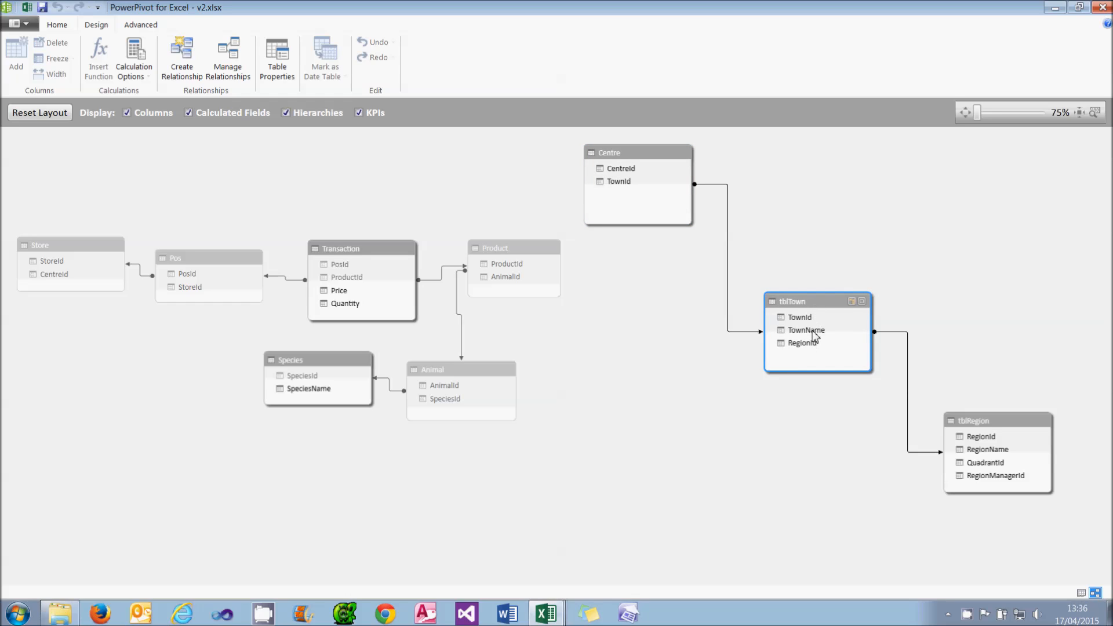
click(814, 330)
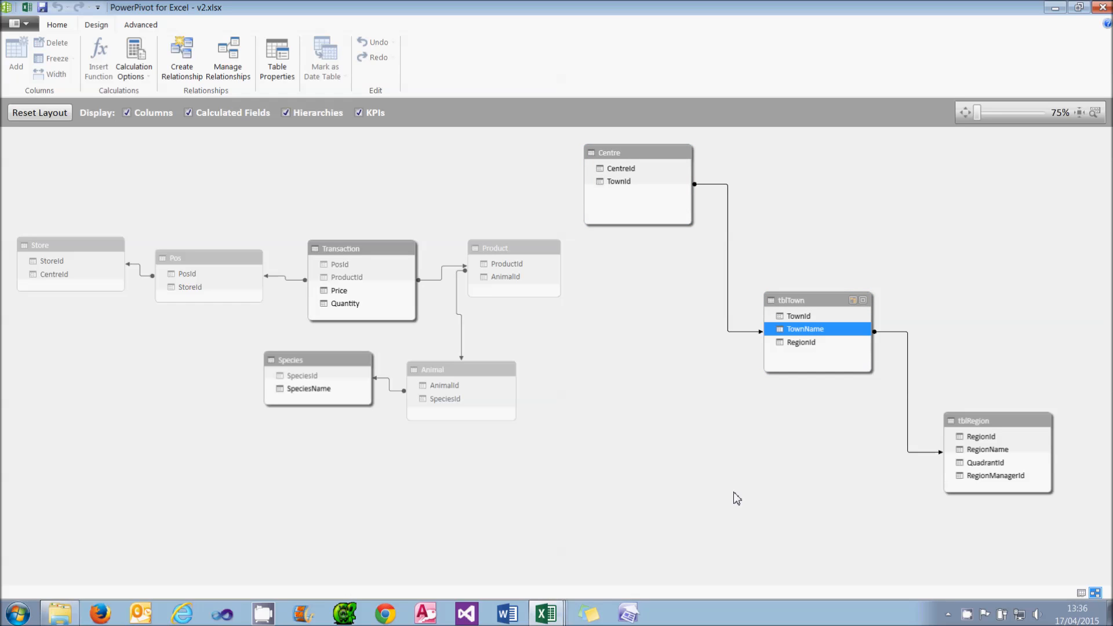
right_click(814, 333)
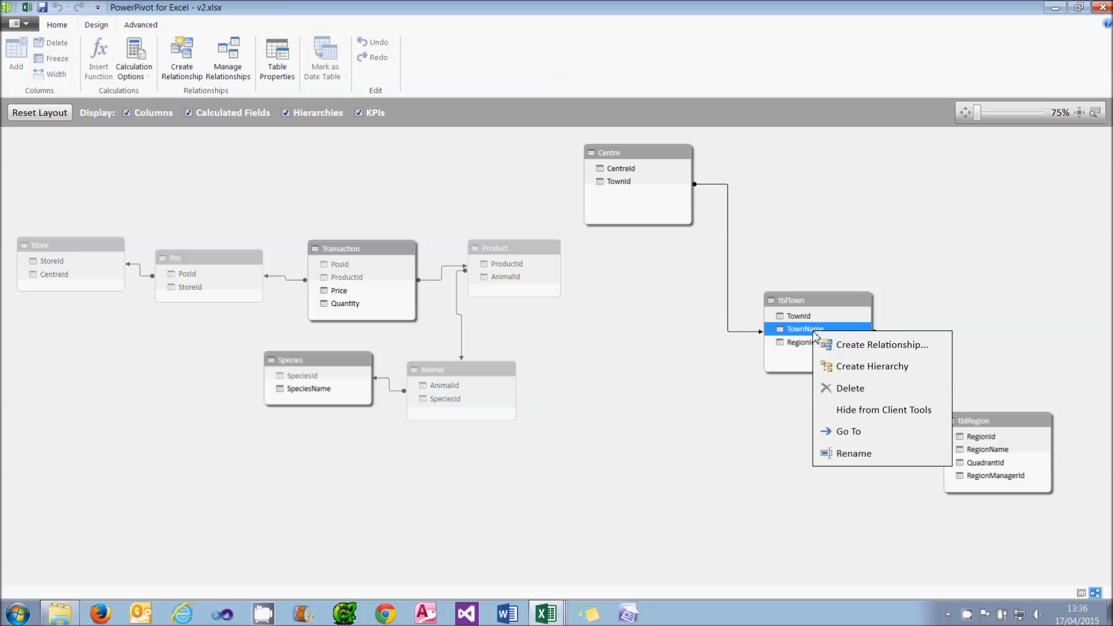
click(849, 388)
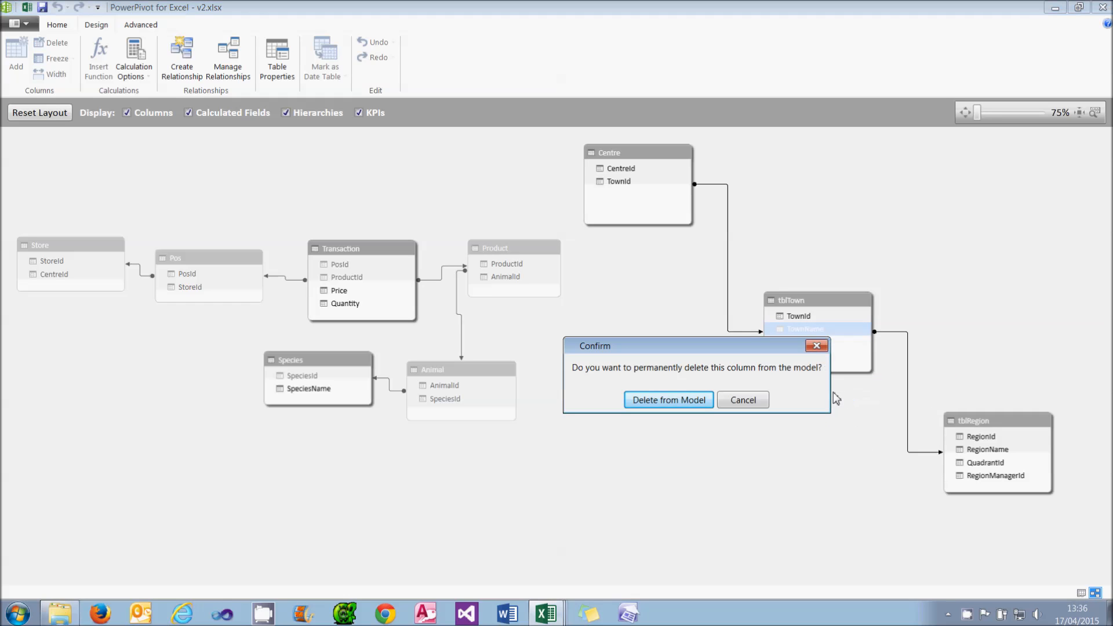
click(682, 402)
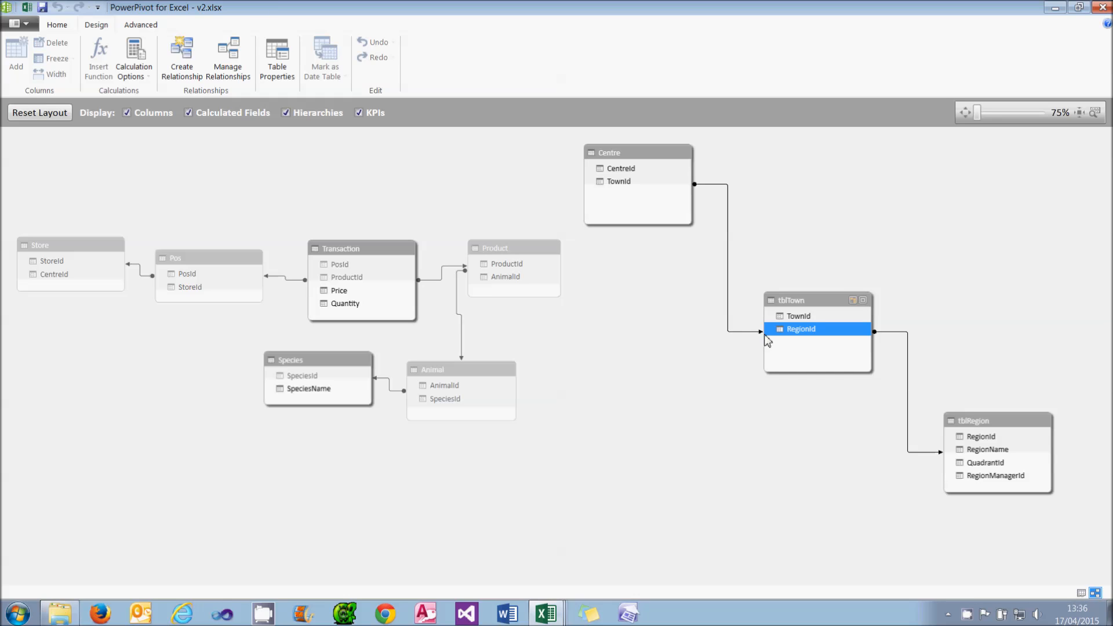
- Rename the tblTown table as Town in the diagram
right_click(805, 300)
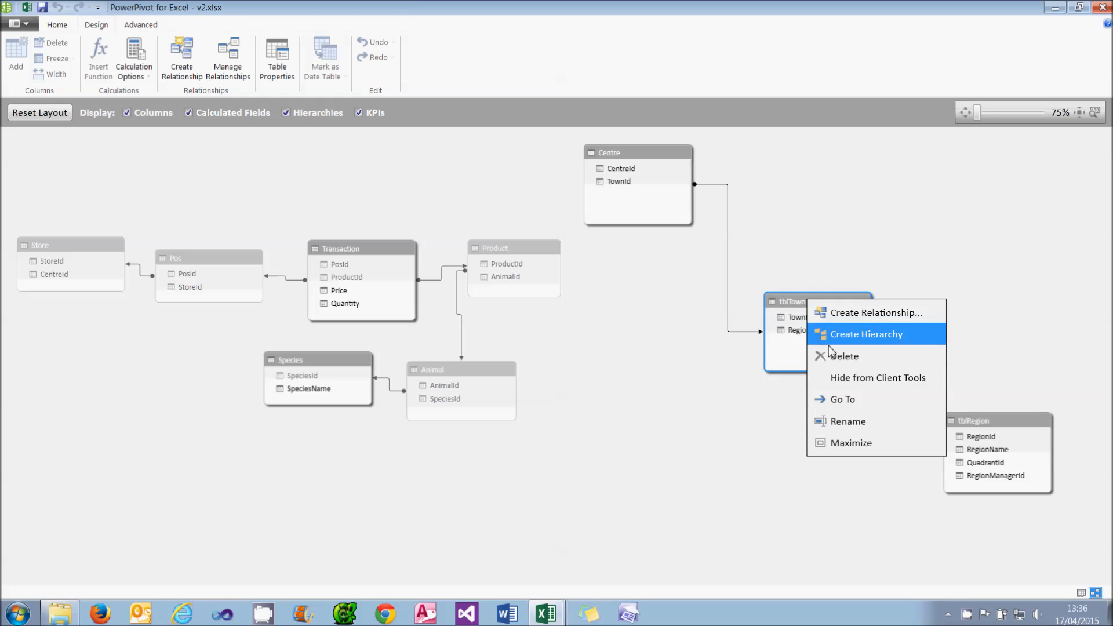
click(838, 421)
text(Town)
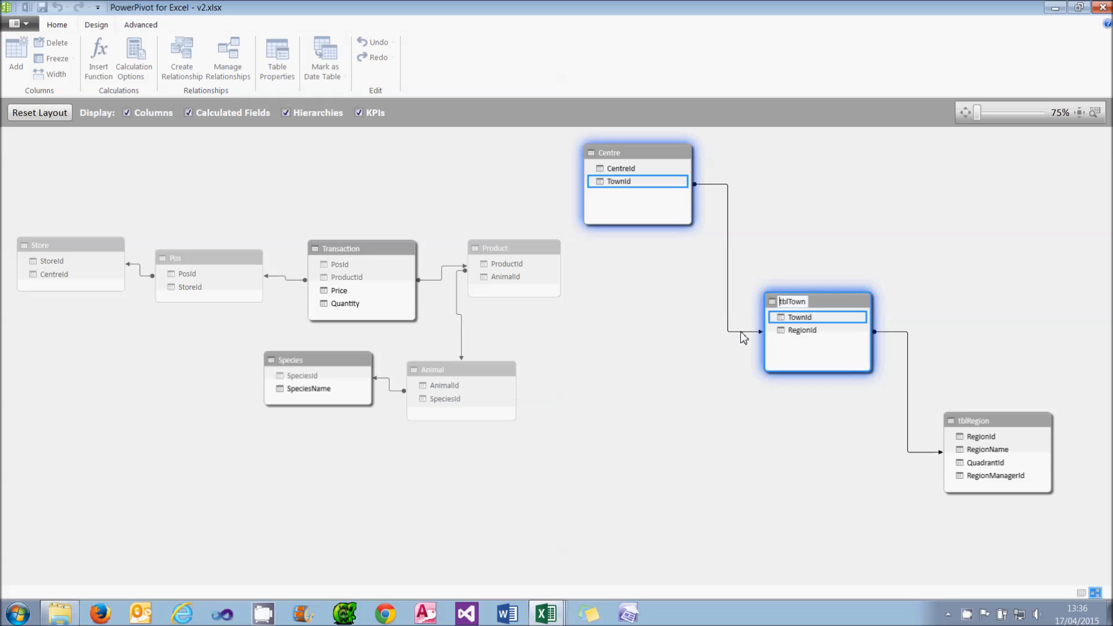
key(Return)
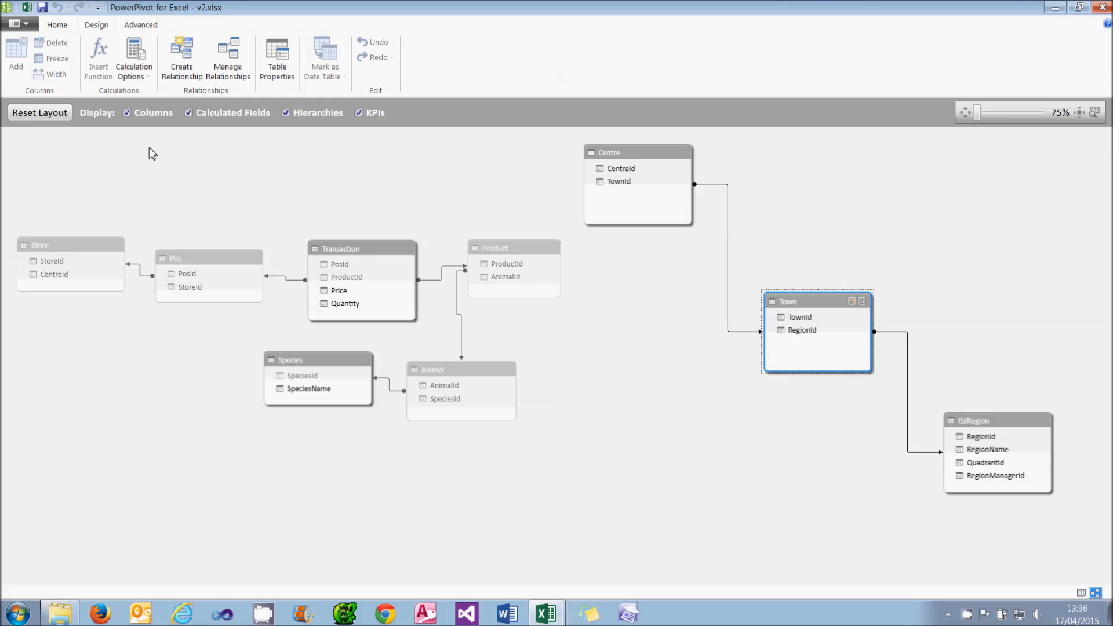
- Switch to the data view and rename the tblRegion table as Region
click(57, 26)
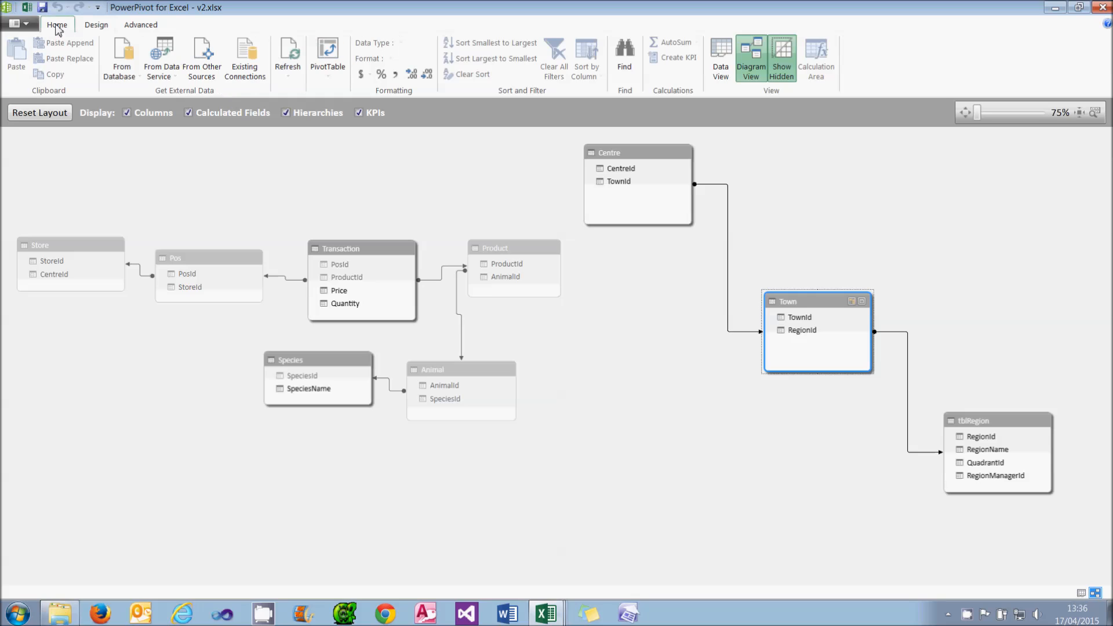
click(720, 72)
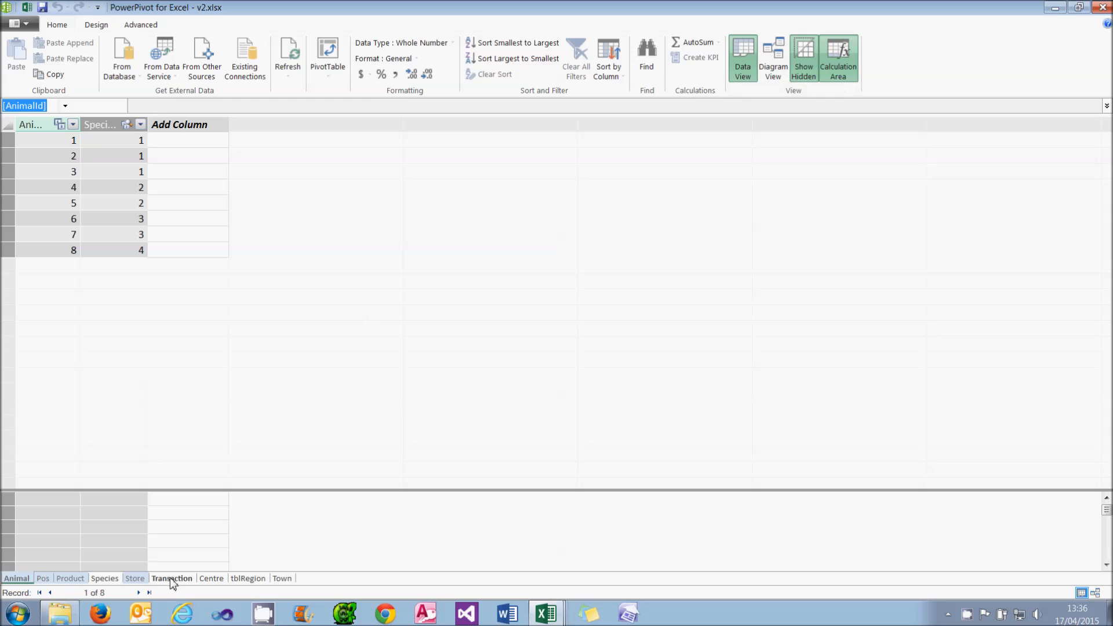
click(242, 580)
right_click(243, 579)
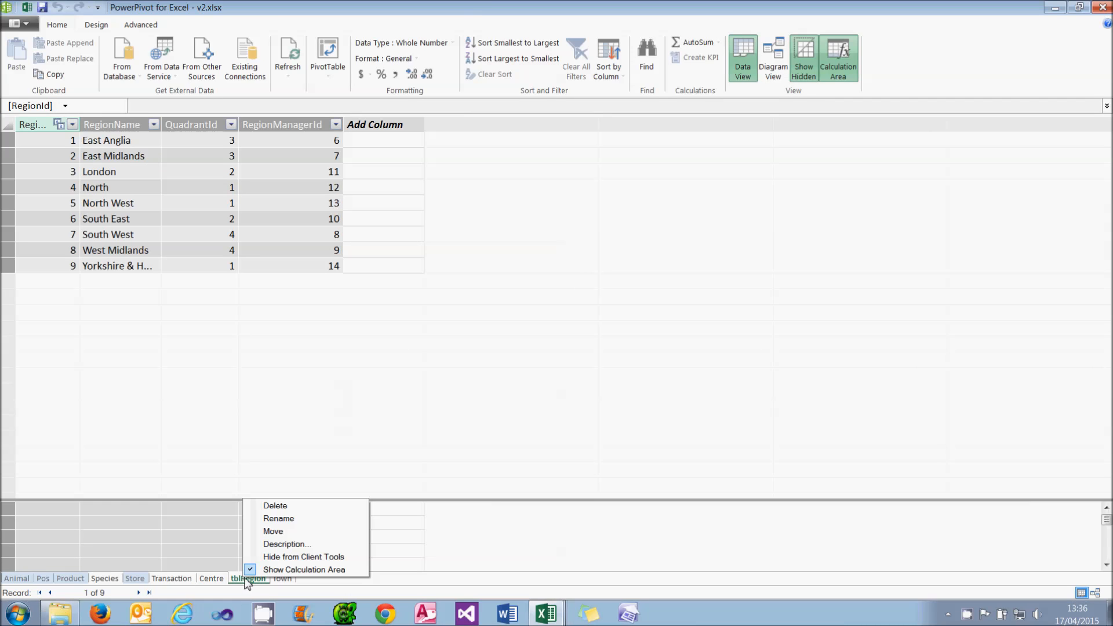
click(291, 518)
text(Region)
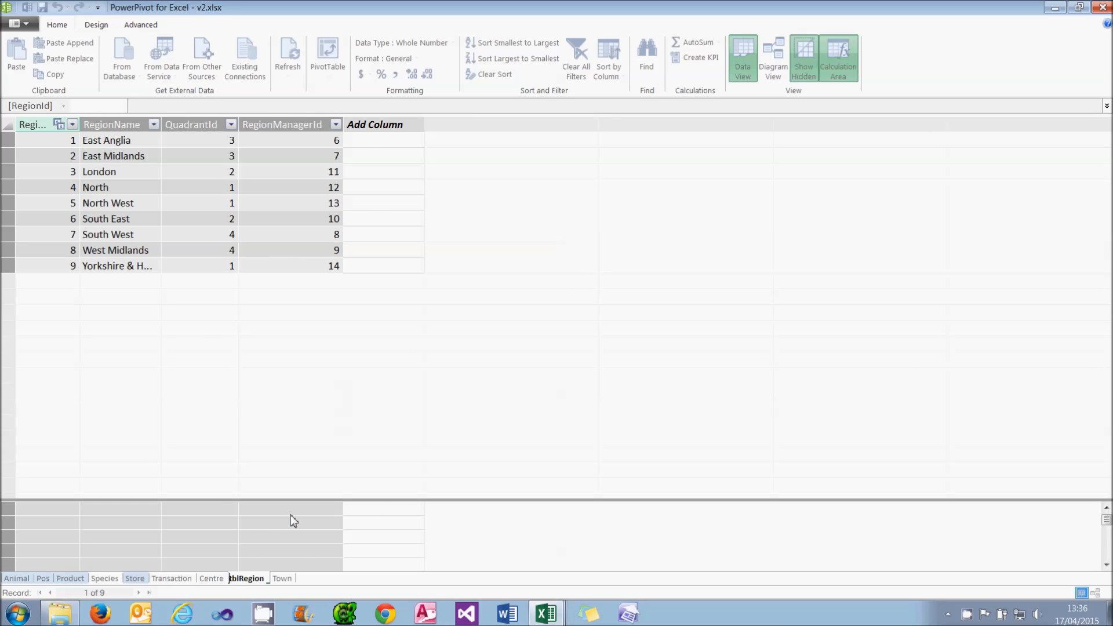
key(Return)
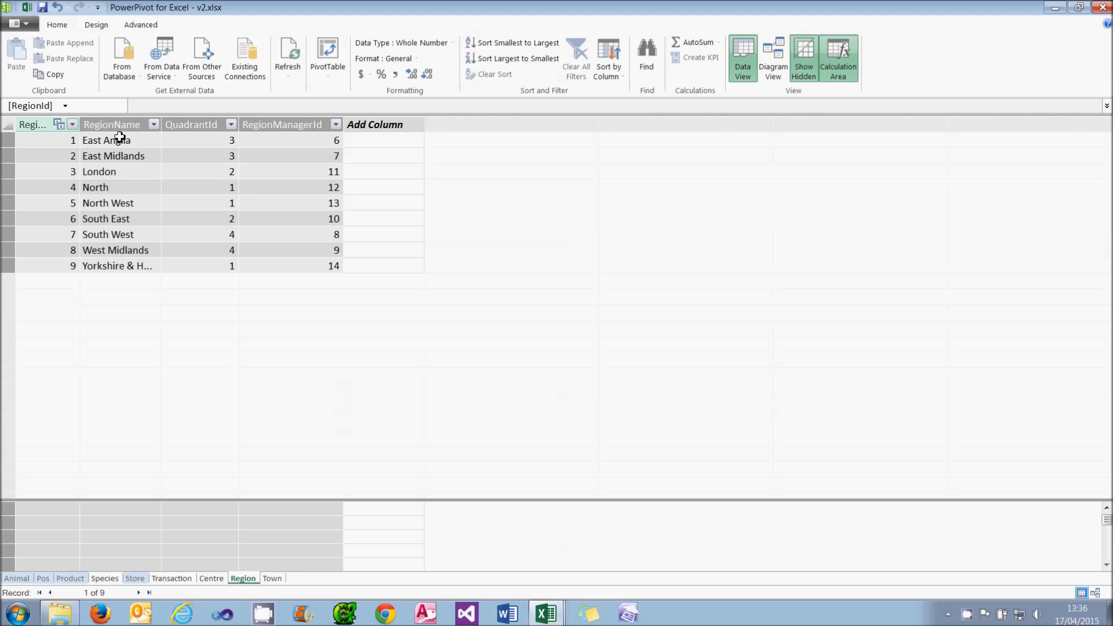
- Delete the QuadrantId and RegionManagerId columns from the Region table and widen its RegionId column to show the full heading
click(201, 126)
click(279, 124)
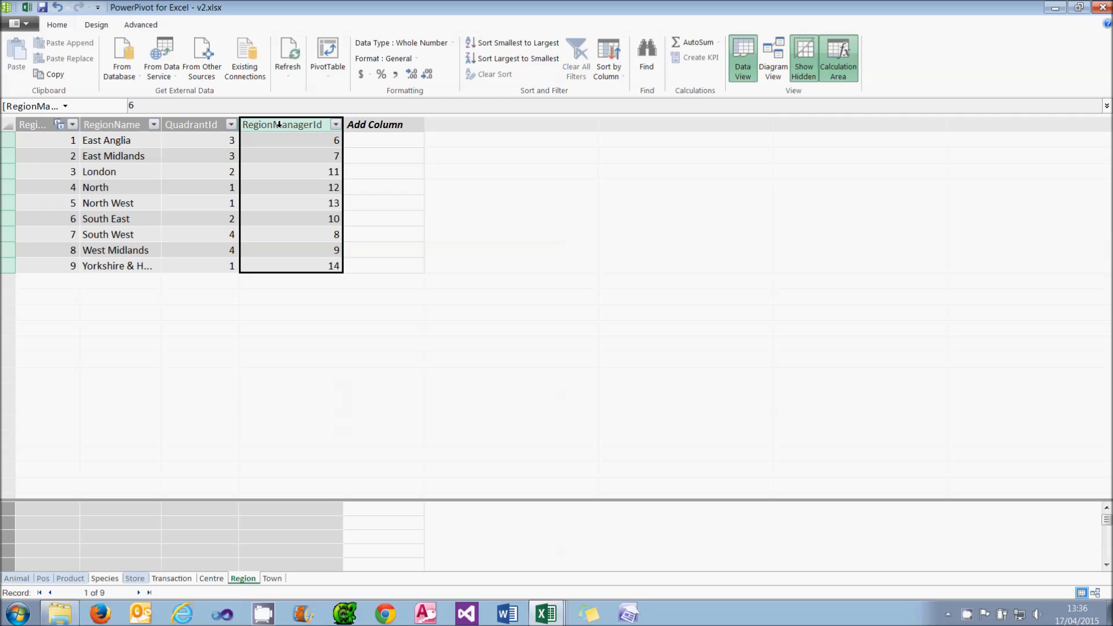
click(199, 125)
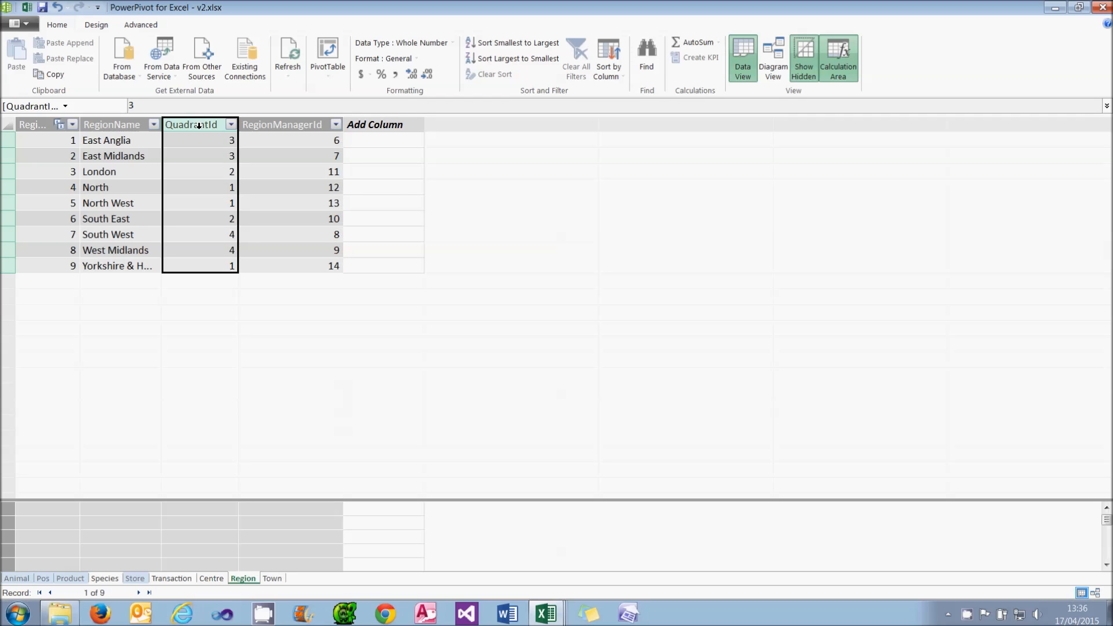
right_click(199, 125)
click(242, 189)
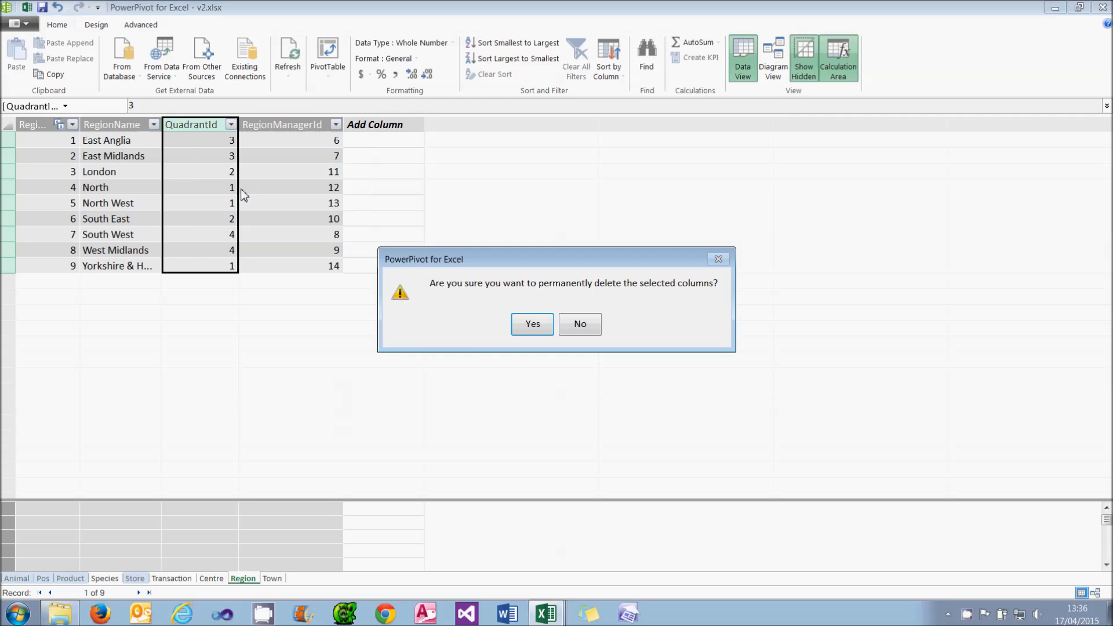
click(531, 323)
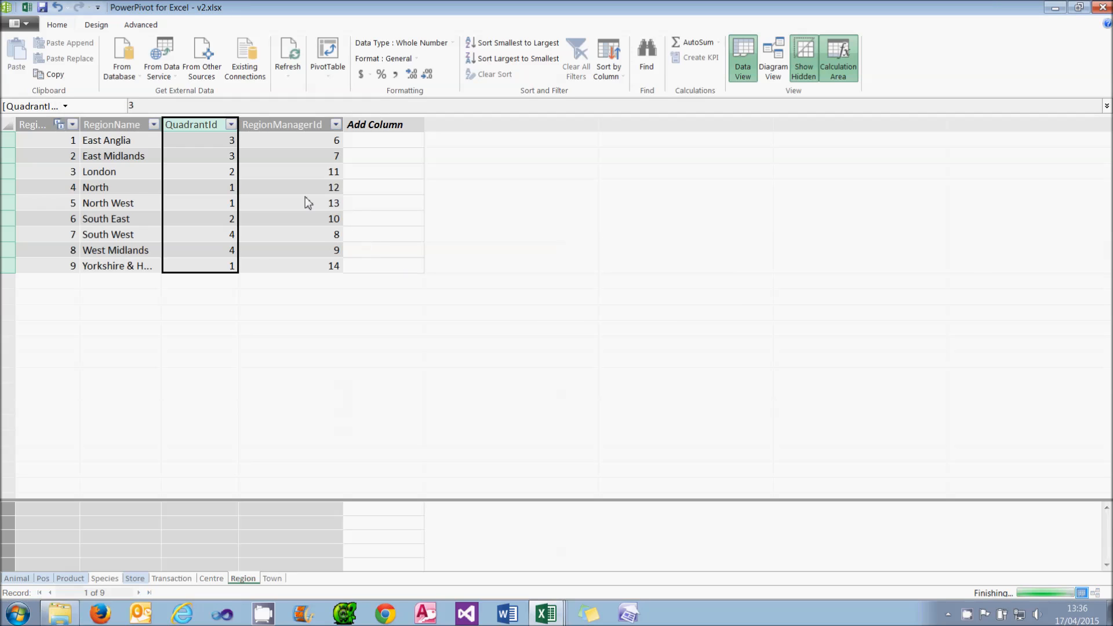
right_click(225, 125)
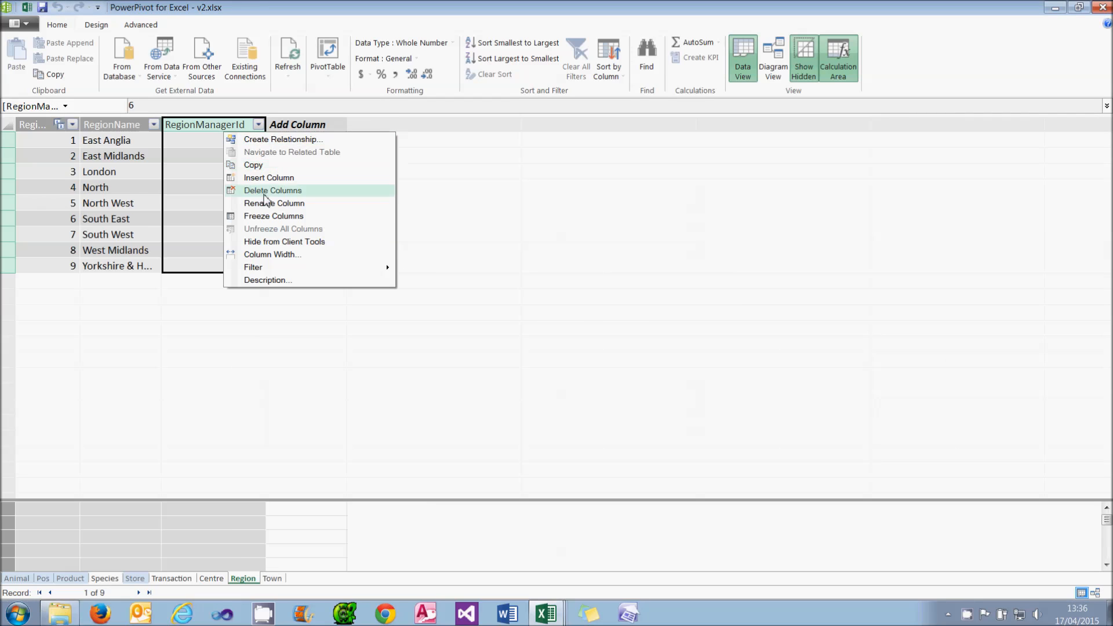
click(267, 191)
click(530, 323)
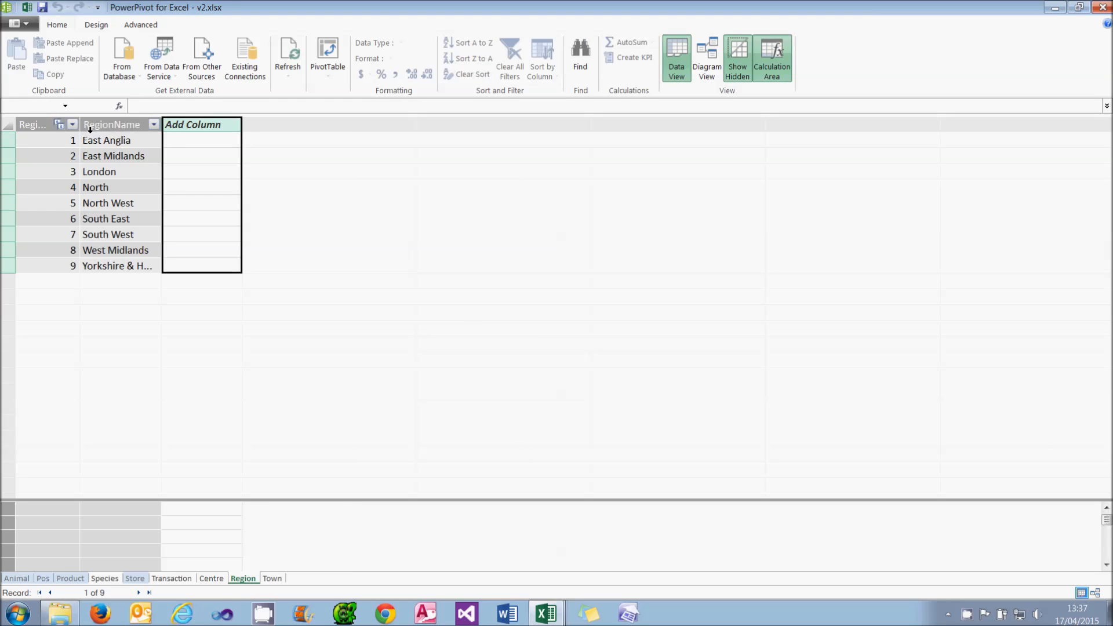
drag(80, 126, 113, 130)
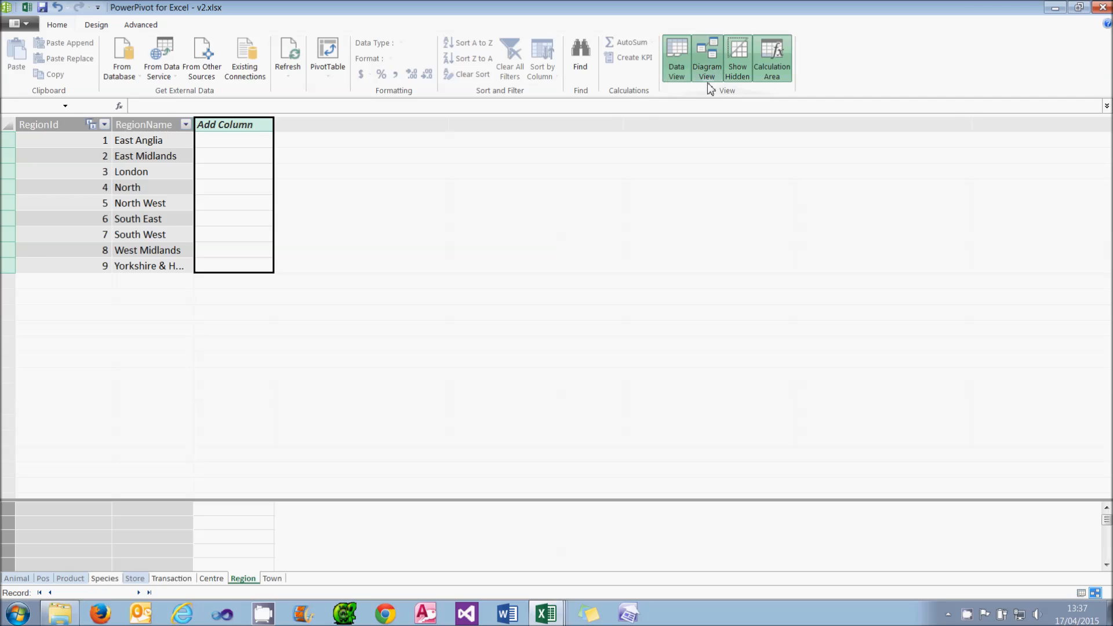
- Return to the diagram view and examine the CentreId columns in the Centre and Store tables
click(707, 63)
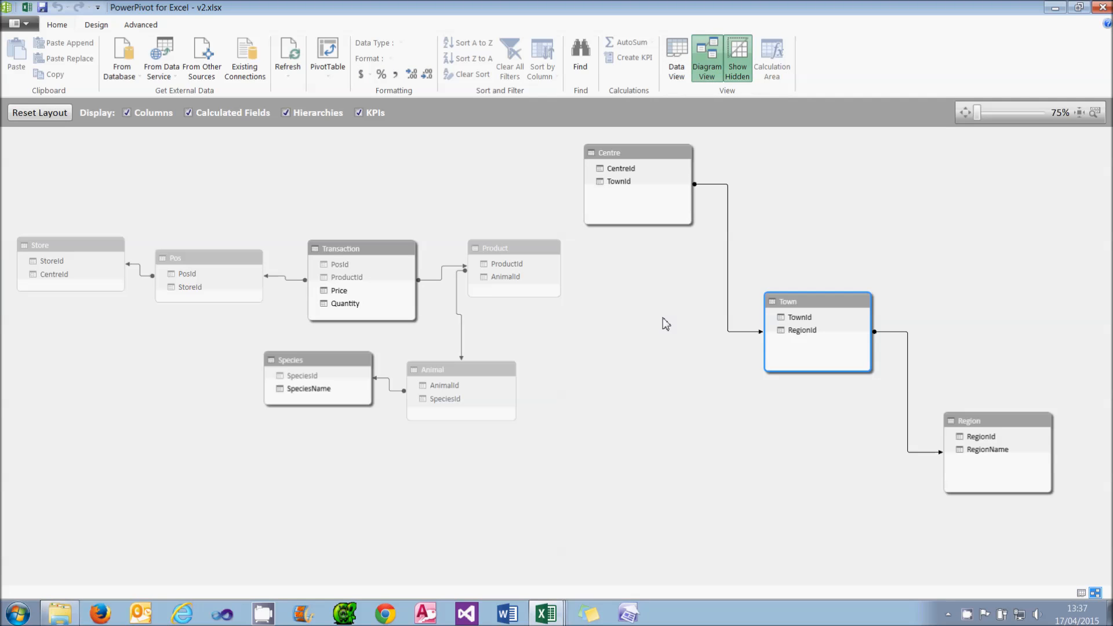
click(637, 170)
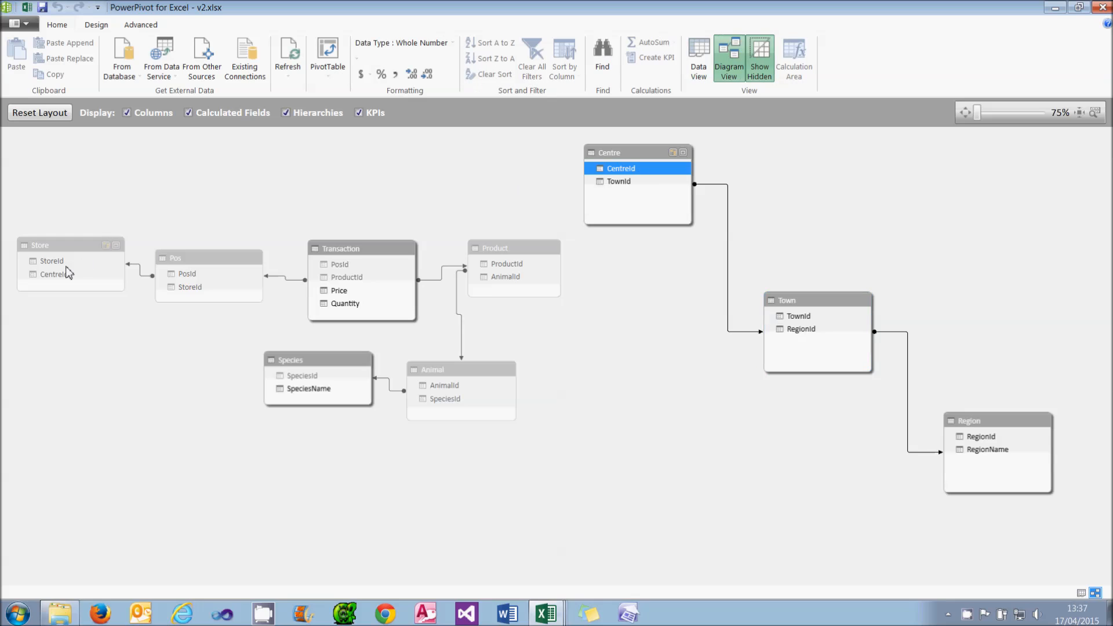
click(62, 267)
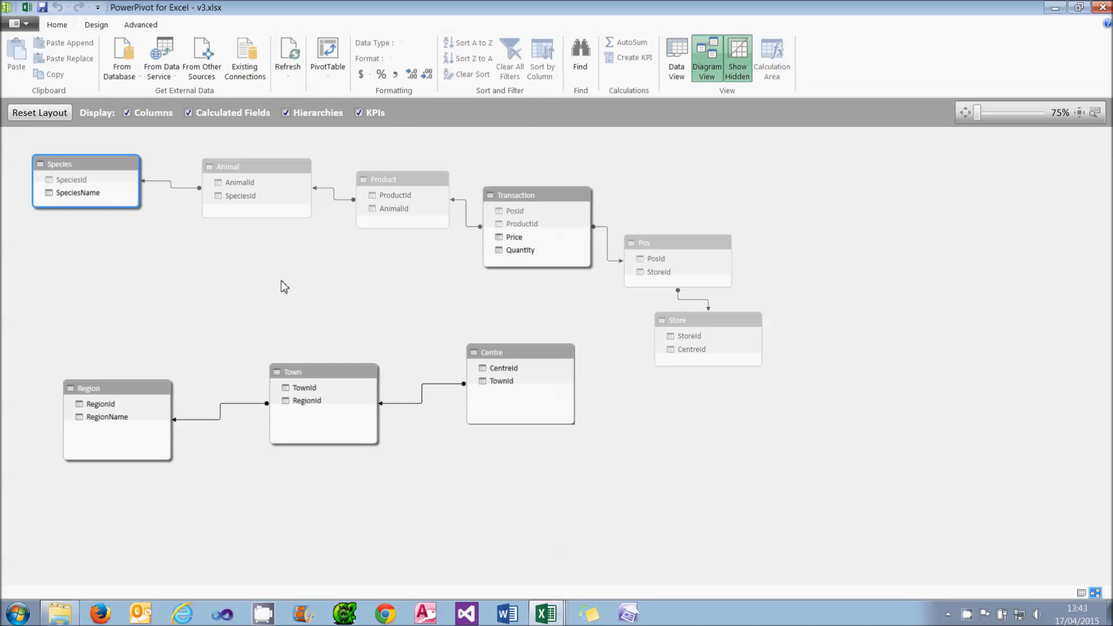
- Examine the Region, Town, Centre and Store tables in the diagram, focusing on how Town relates to Region
click(493, 360)
click(715, 336)
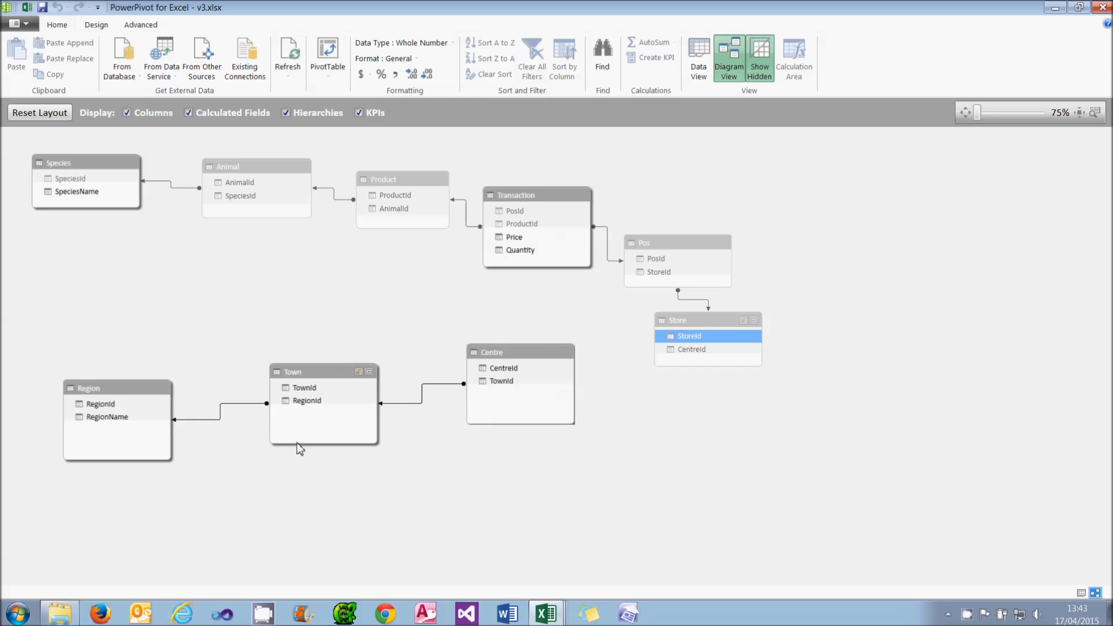
click(147, 408)
click(319, 401)
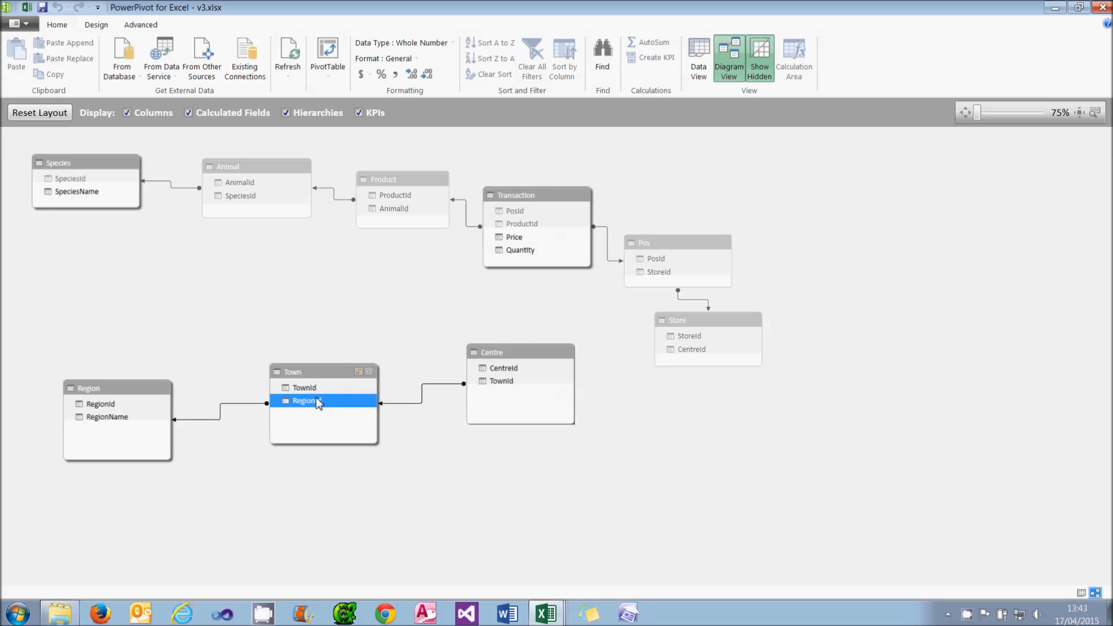
click(120, 392)
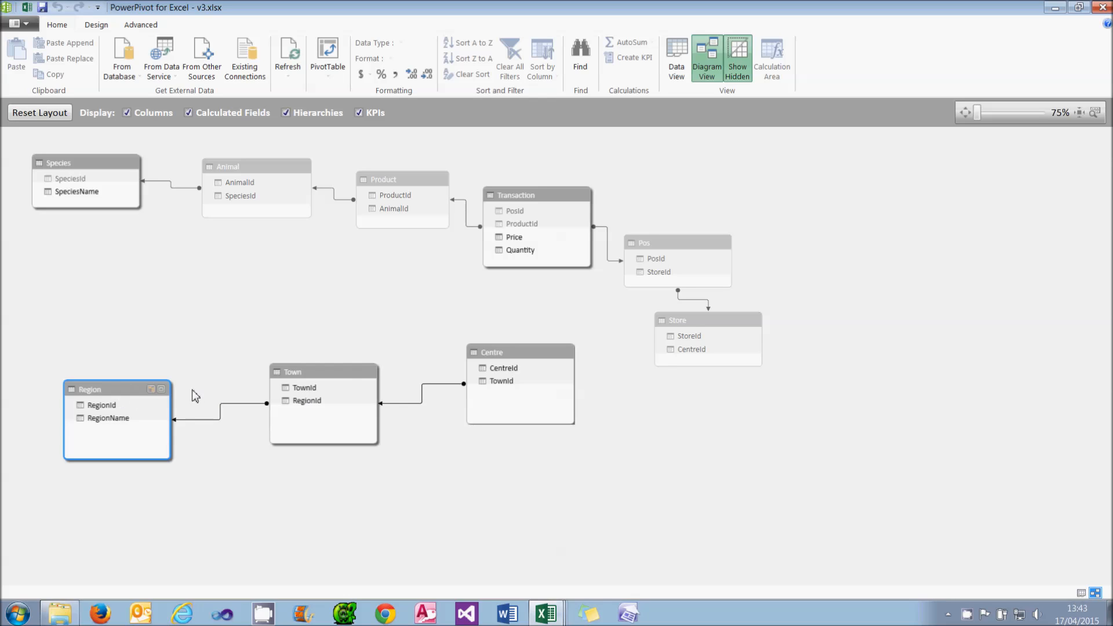
click(311, 373)
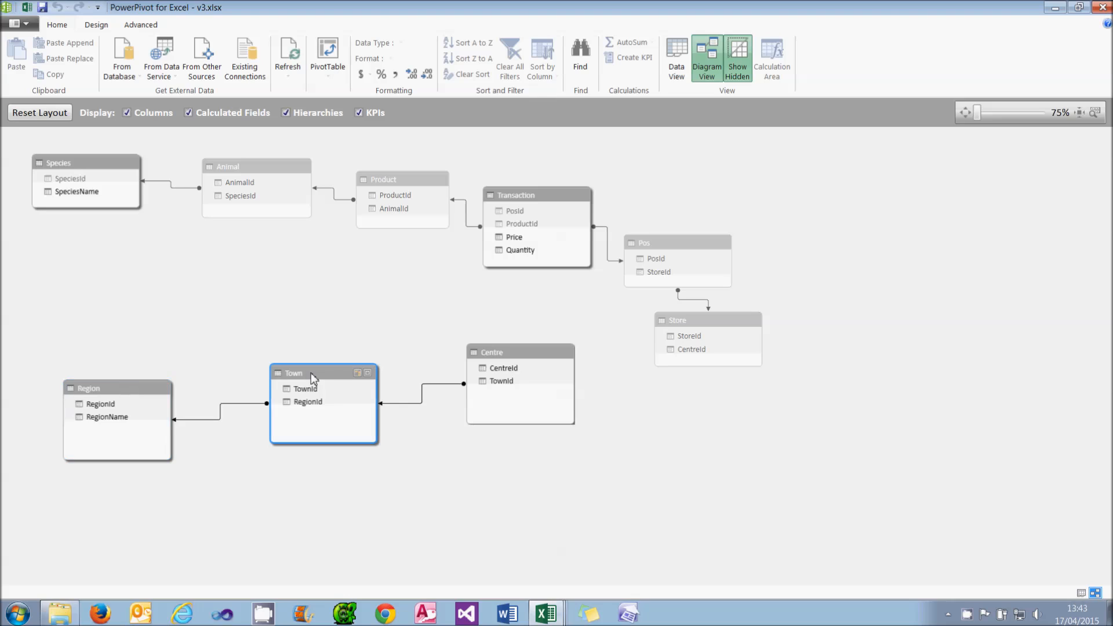
click(106, 392)
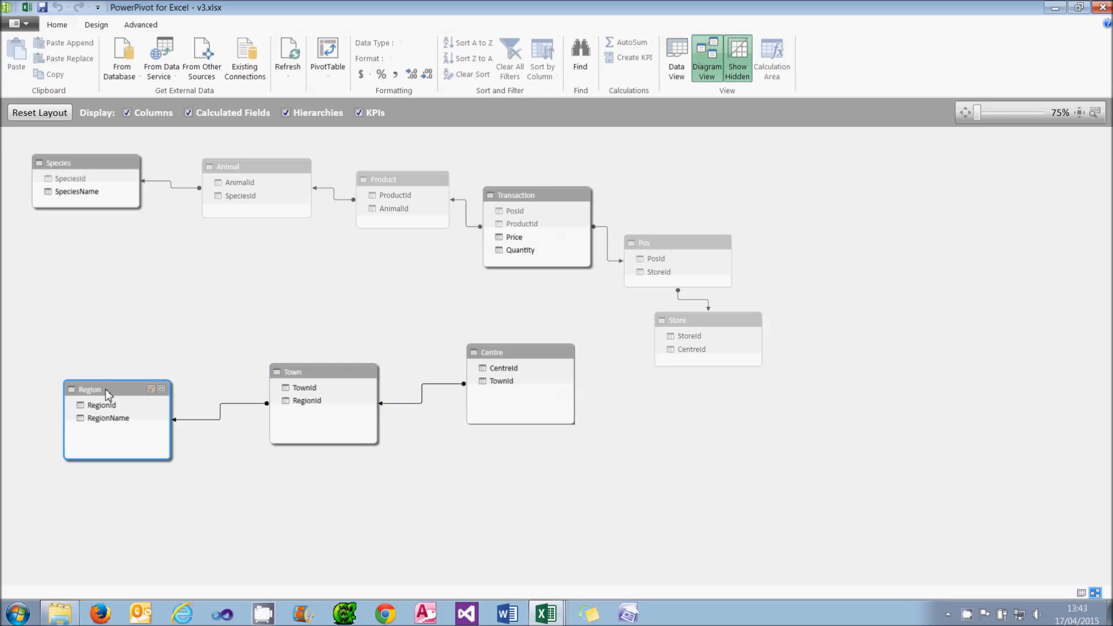
click(310, 377)
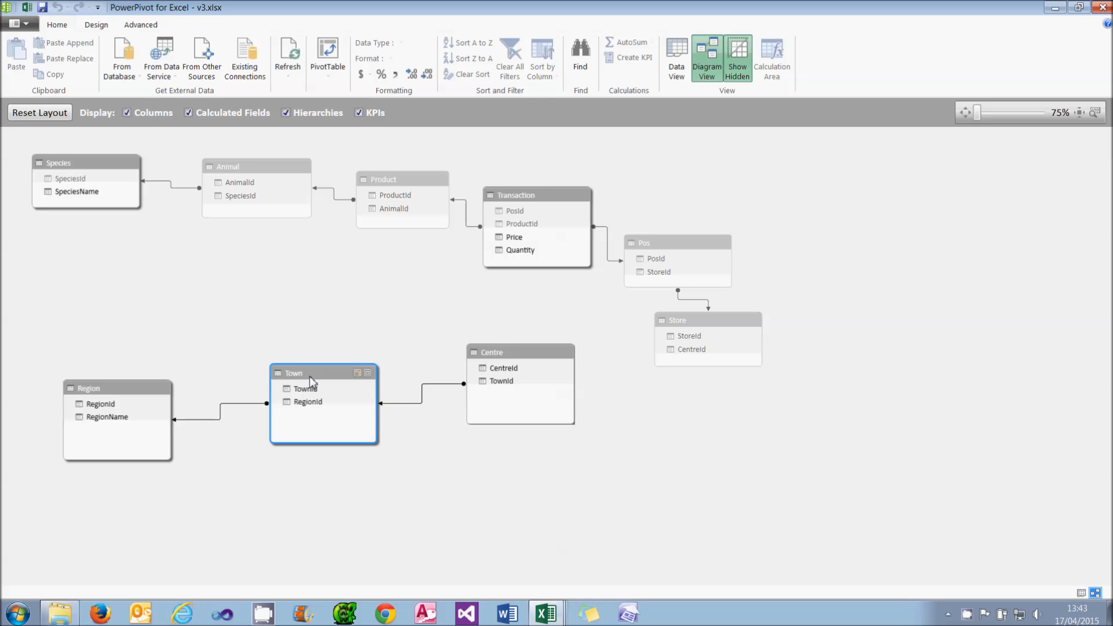
- Inspect the definition of the relationship between Town and Region, checking its table and column, without changing it
click(221, 415)
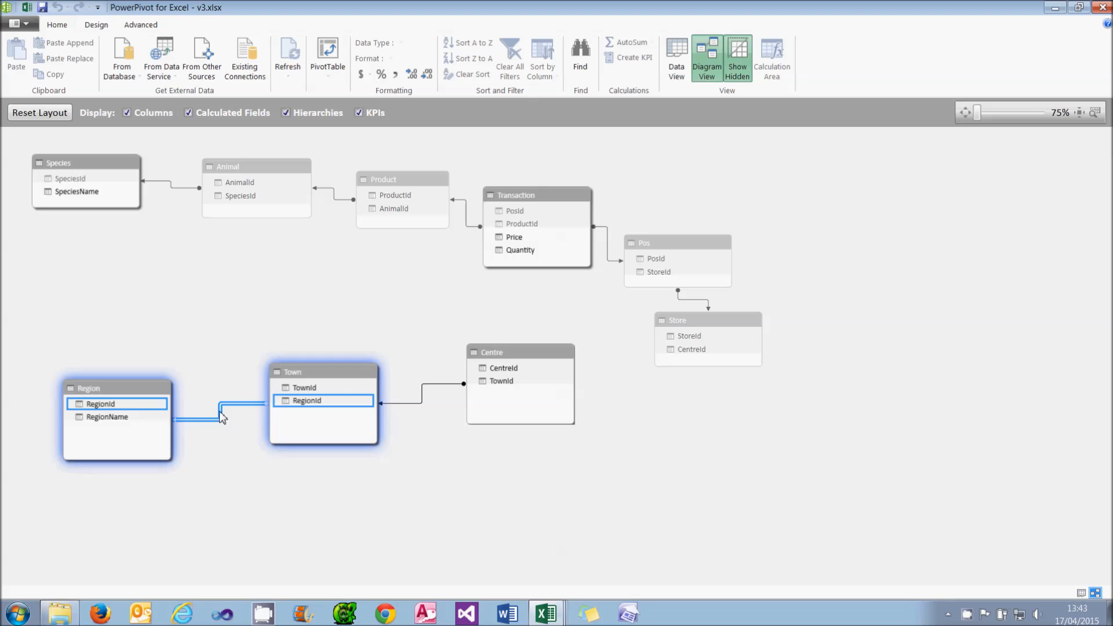
double_click(221, 415)
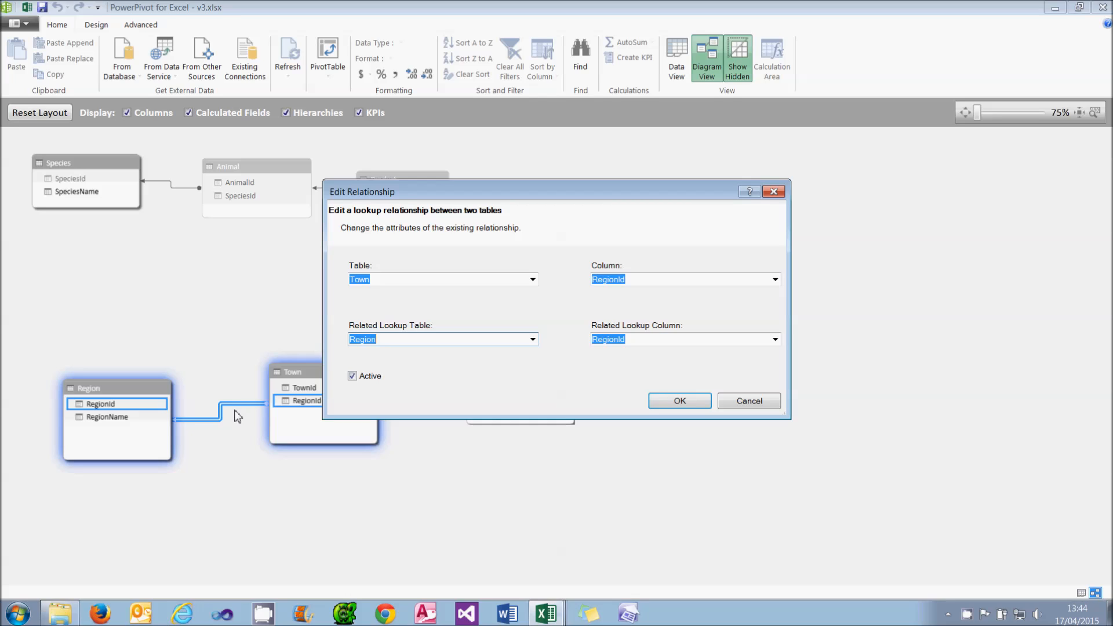
click(385, 281)
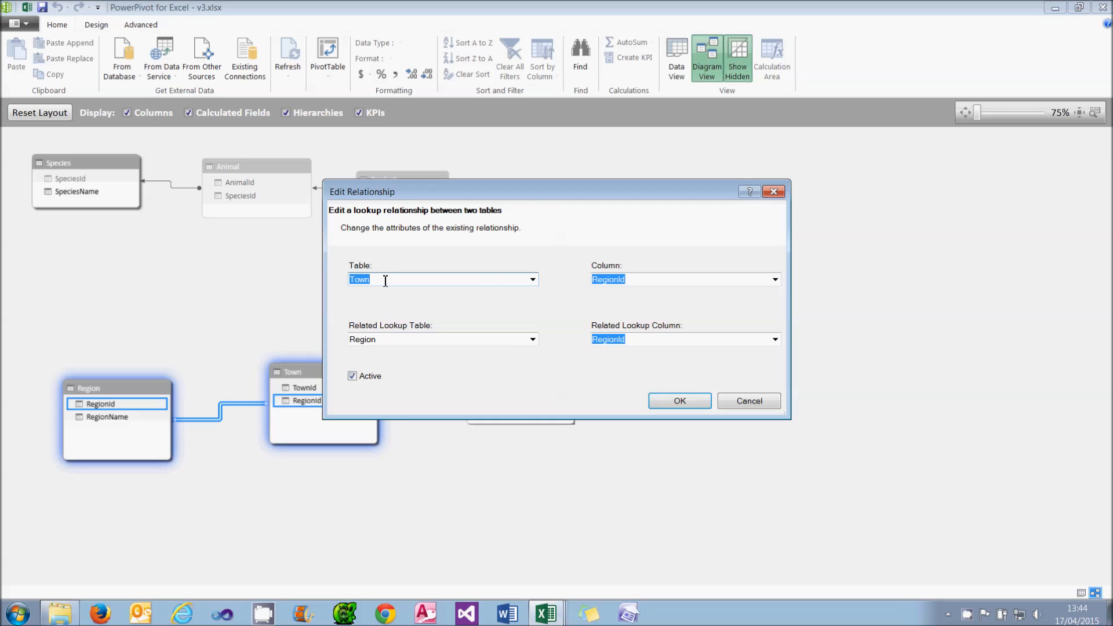
click(645, 280)
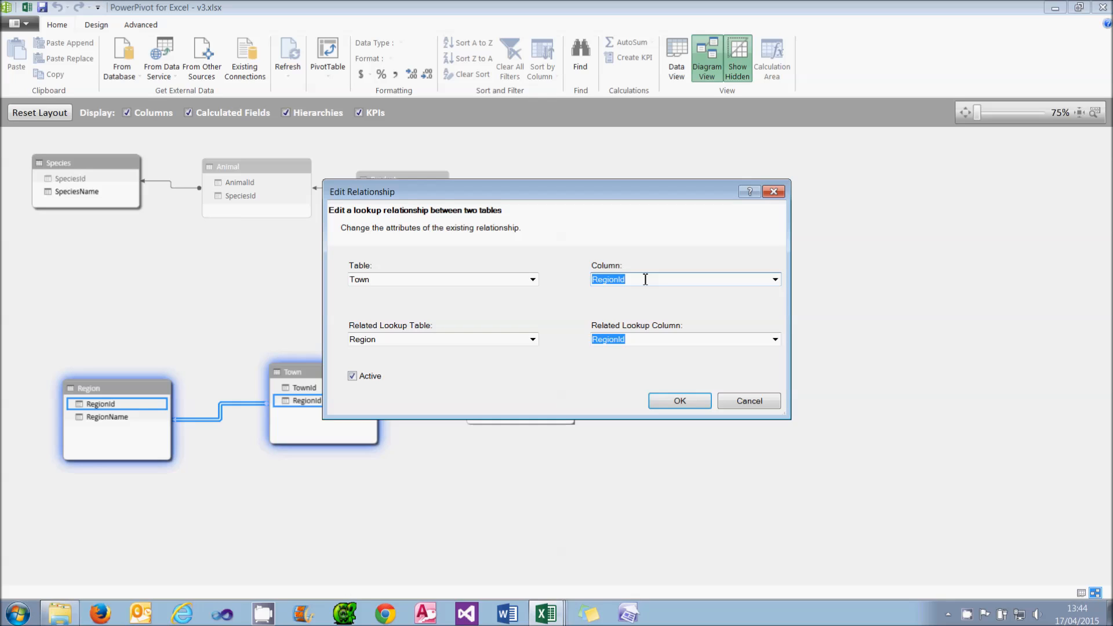
click(748, 403)
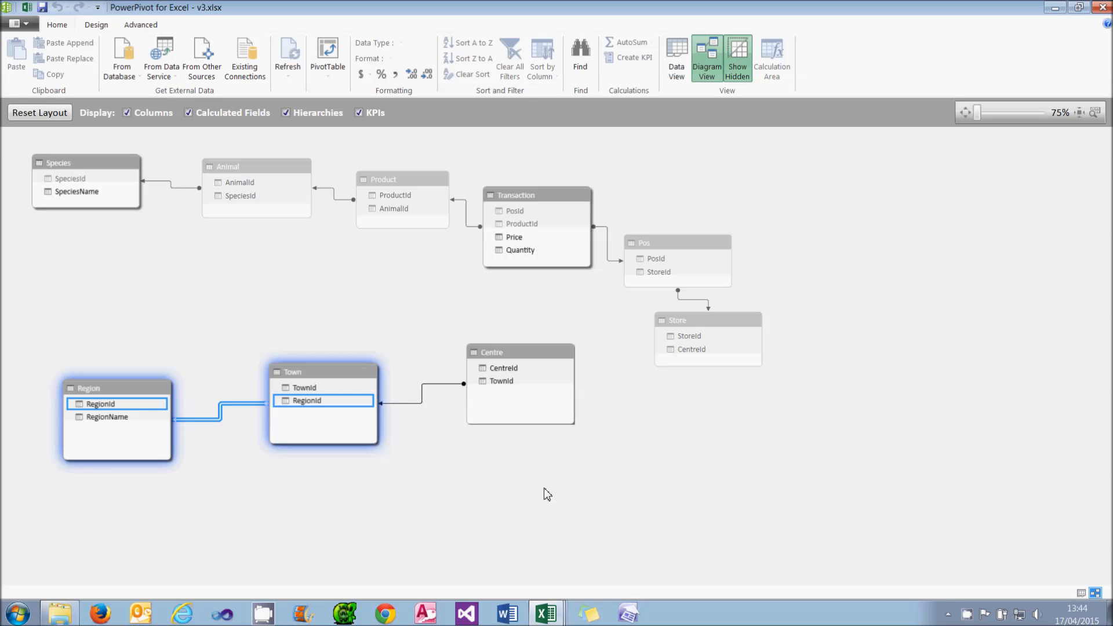
click(537, 381)
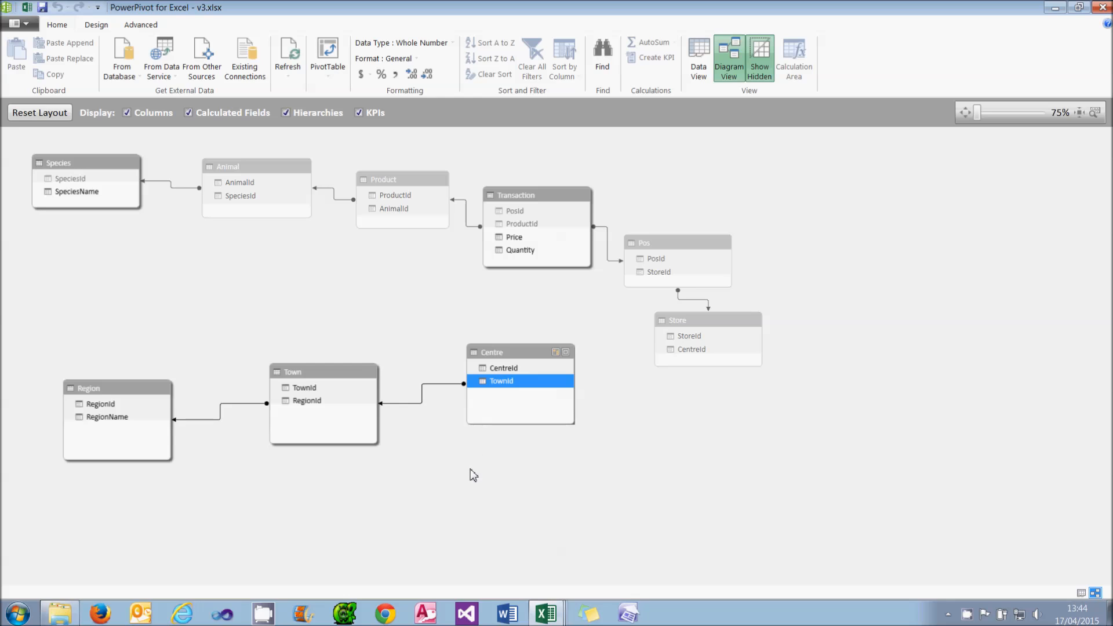
click(318, 375)
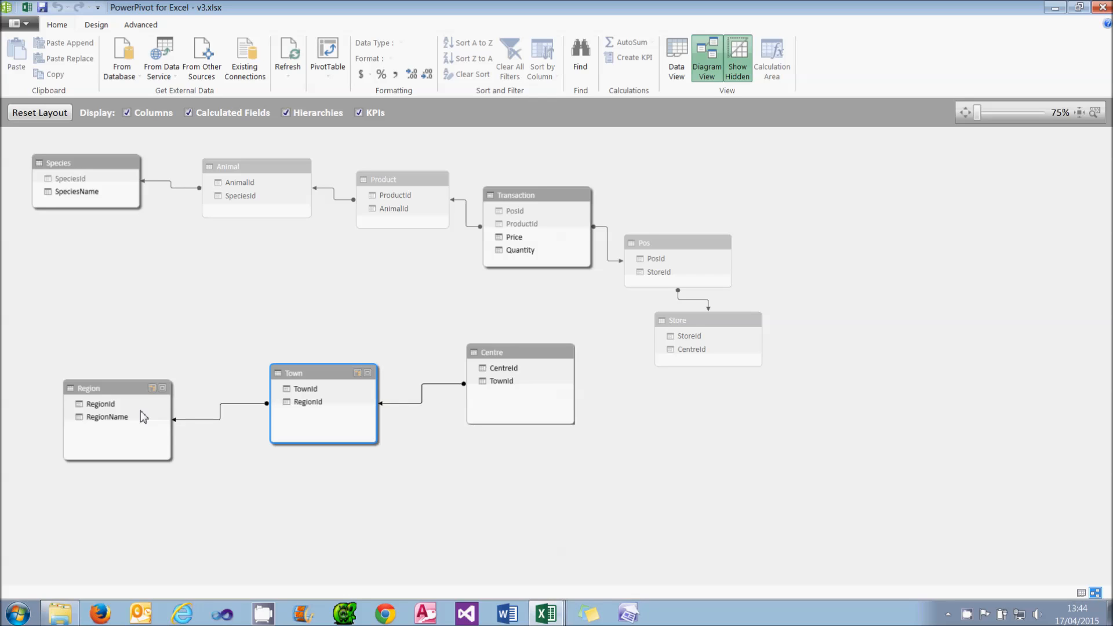
click(308, 400)
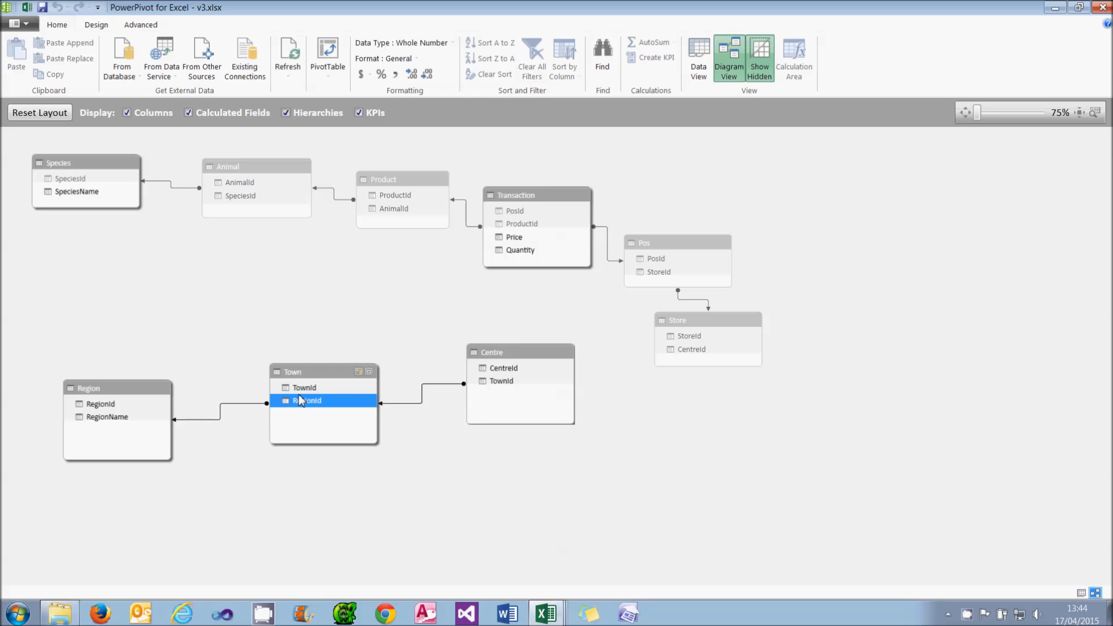
- Create a relationship from the CentreId column of the Store table to the CentreId column of the Centre table
click(687, 337)
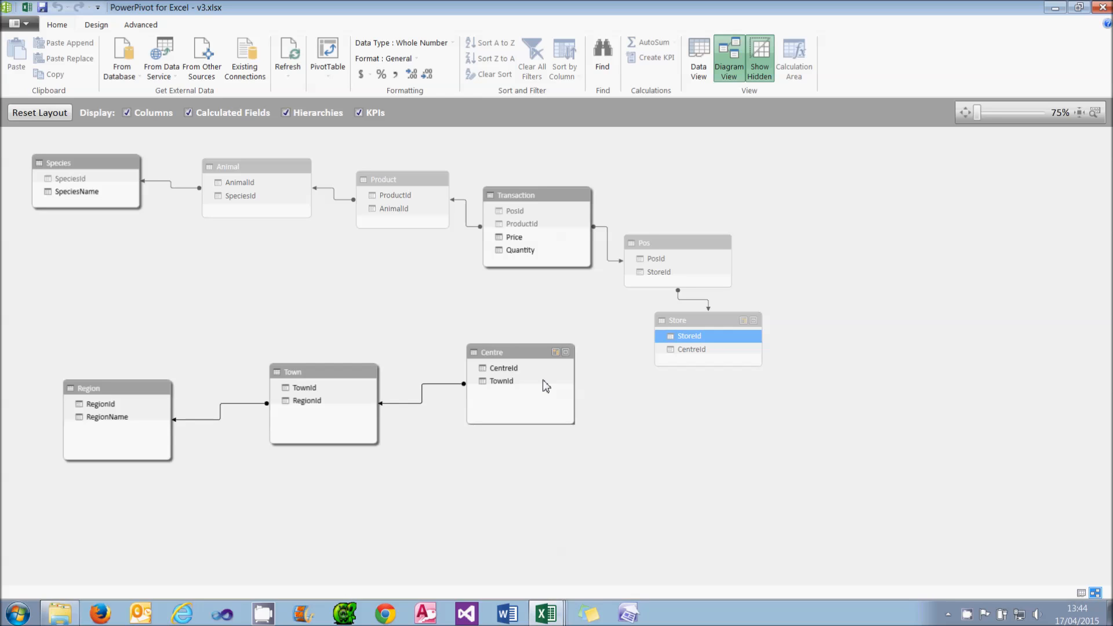
click(679, 350)
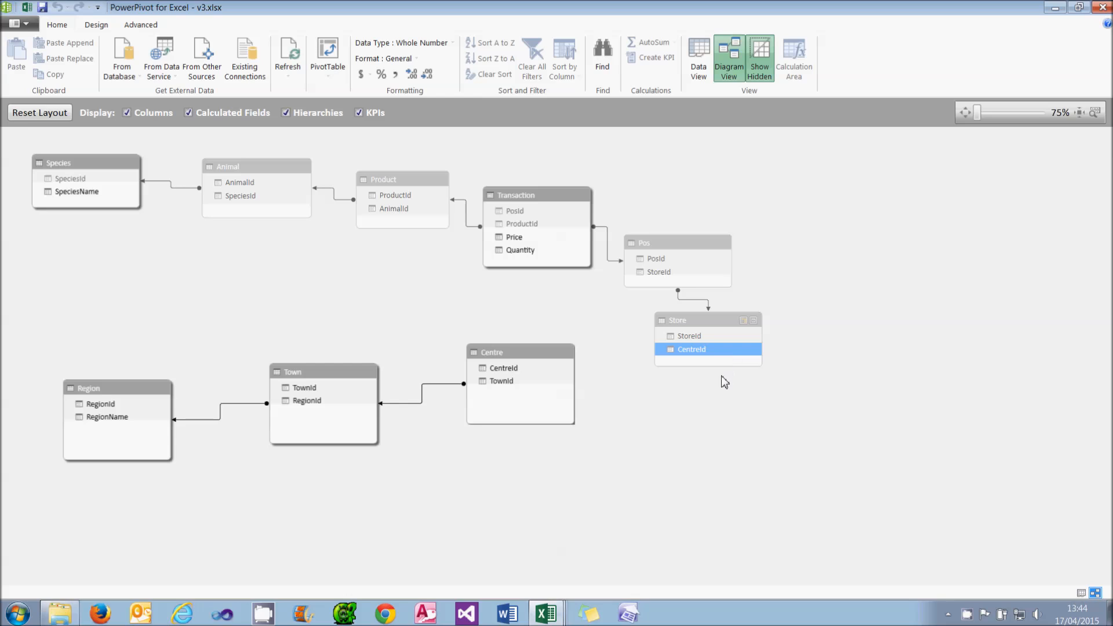
drag(698, 350, 513, 368)
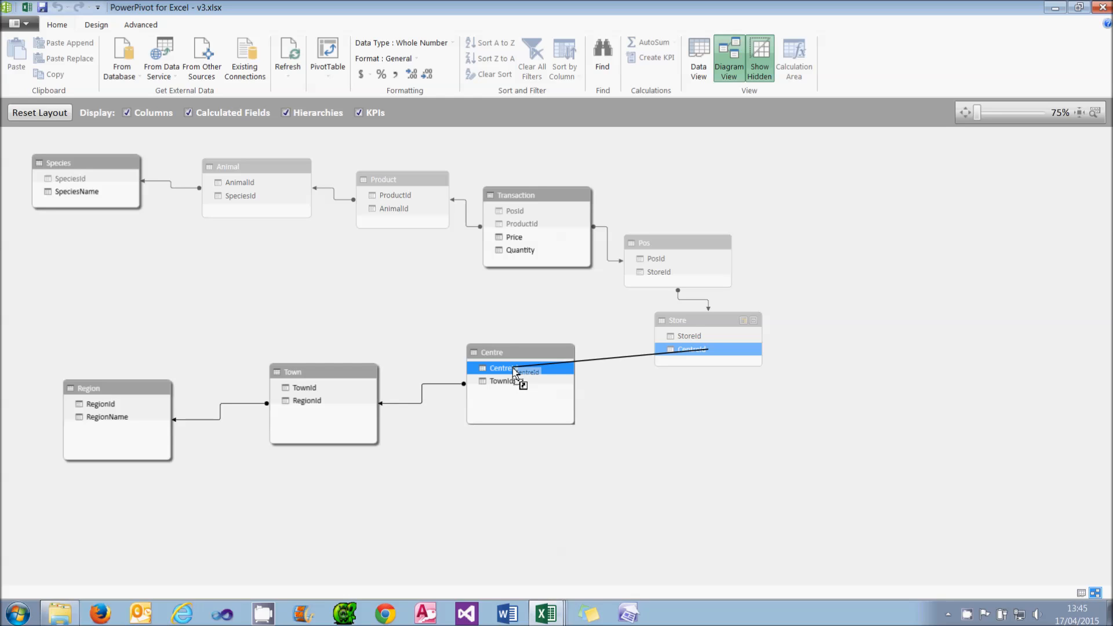
drag(513, 367, 513, 367)
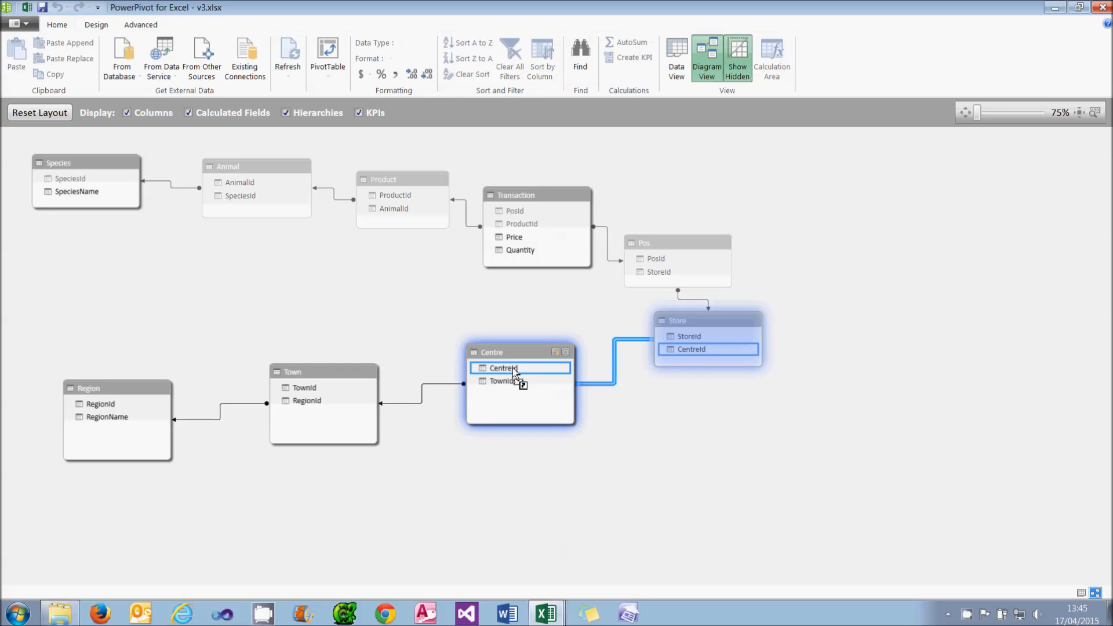
click(387, 197)
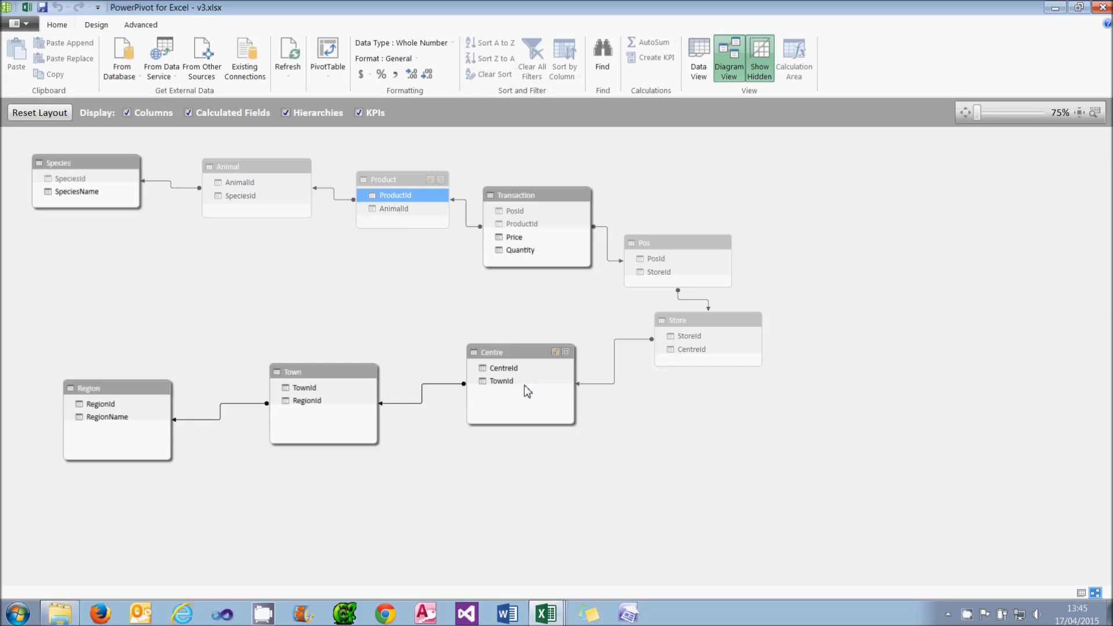
click(503, 368)
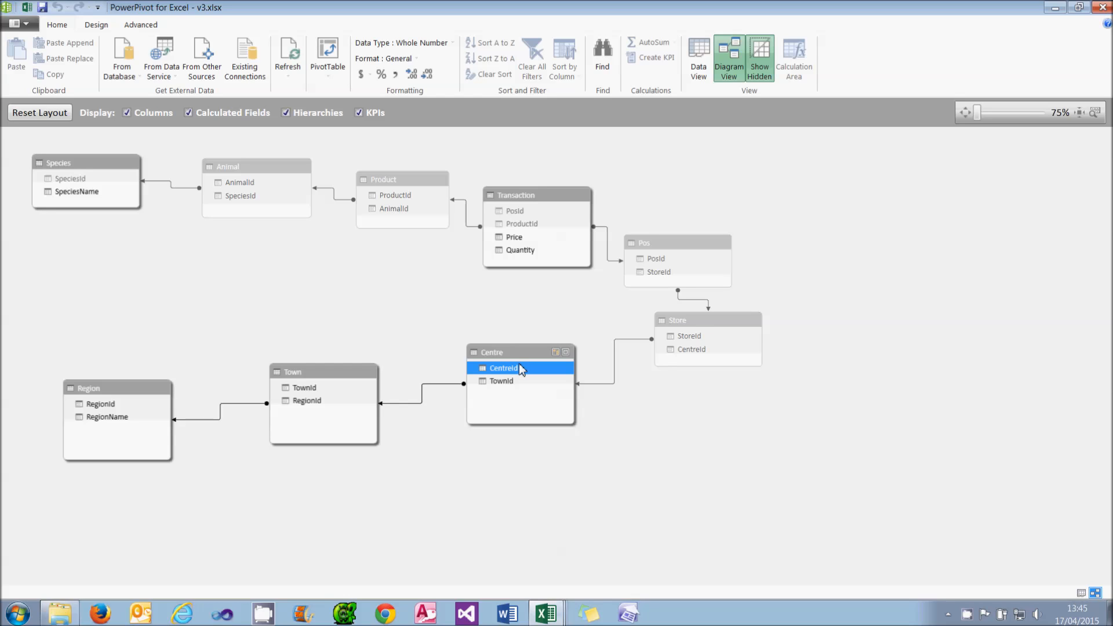
click(720, 322)
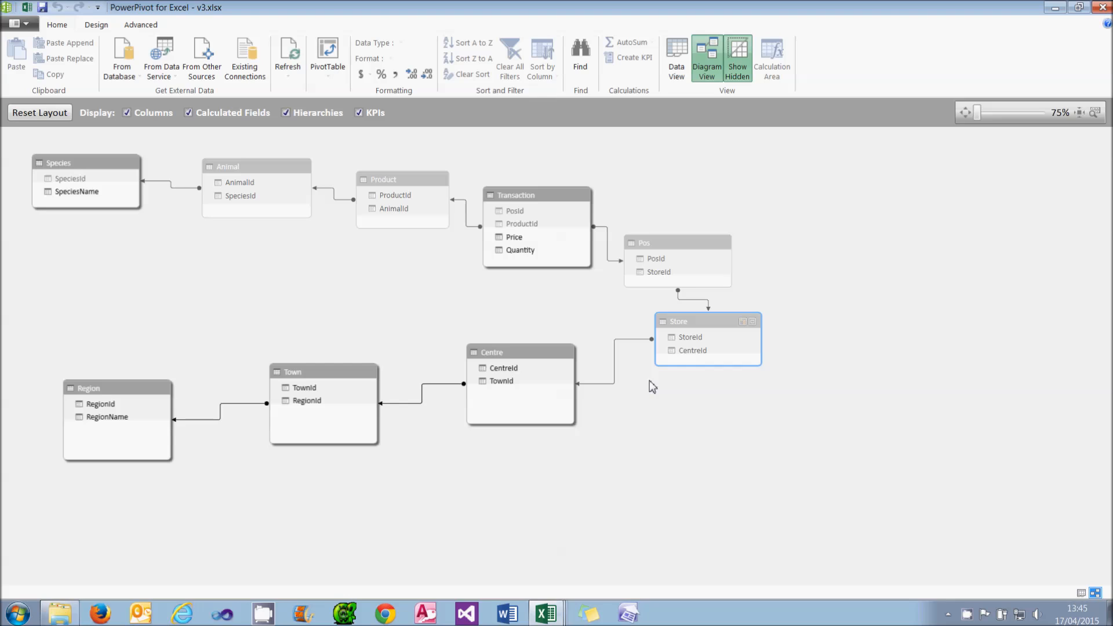
click(614, 364)
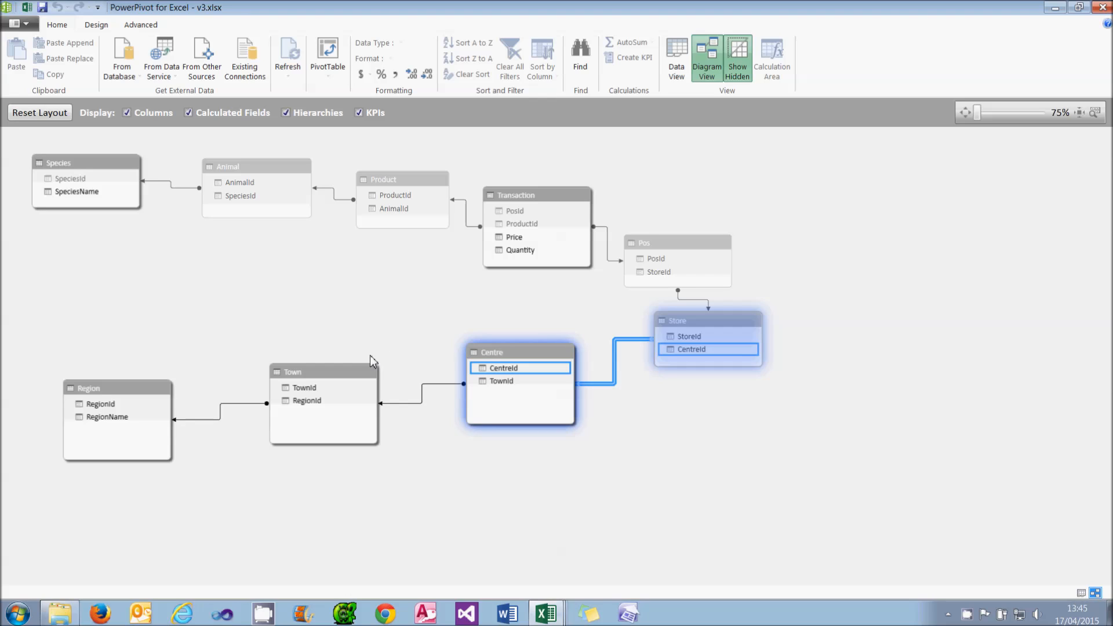
click(337, 377)
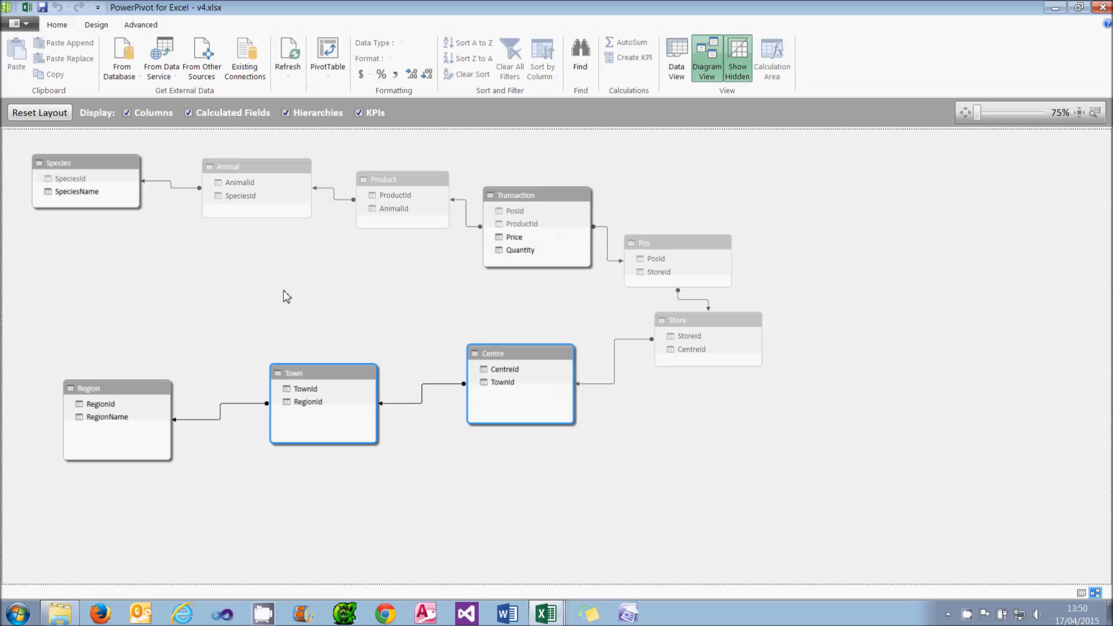
- Switch to the Excel workbook, select the pivot table and collapse the Centre table to review its field list
click(30, 8)
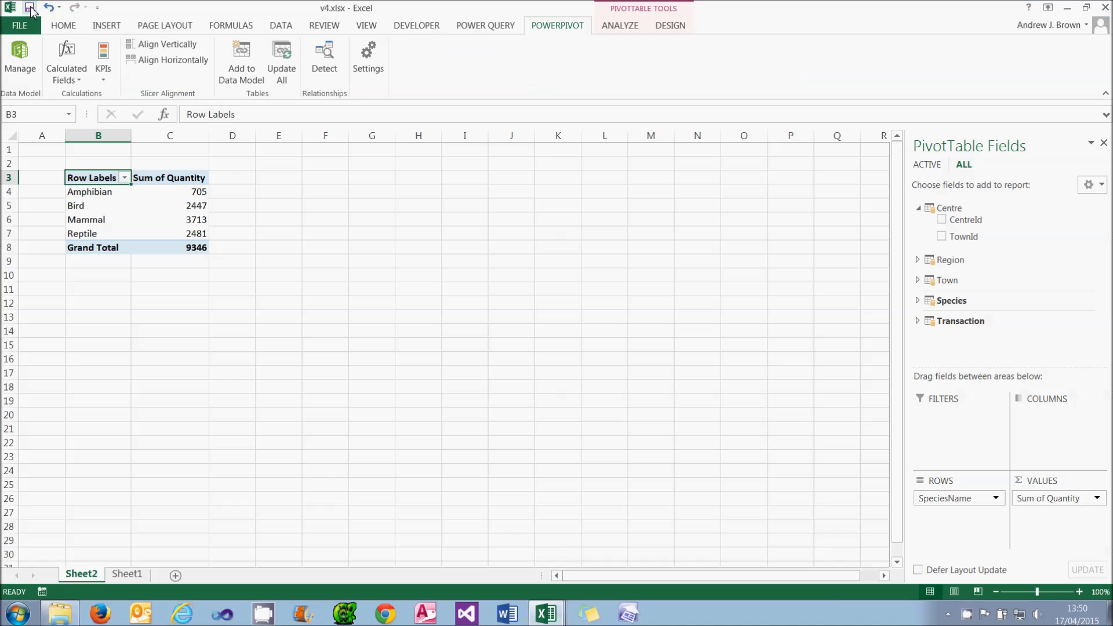
click(174, 203)
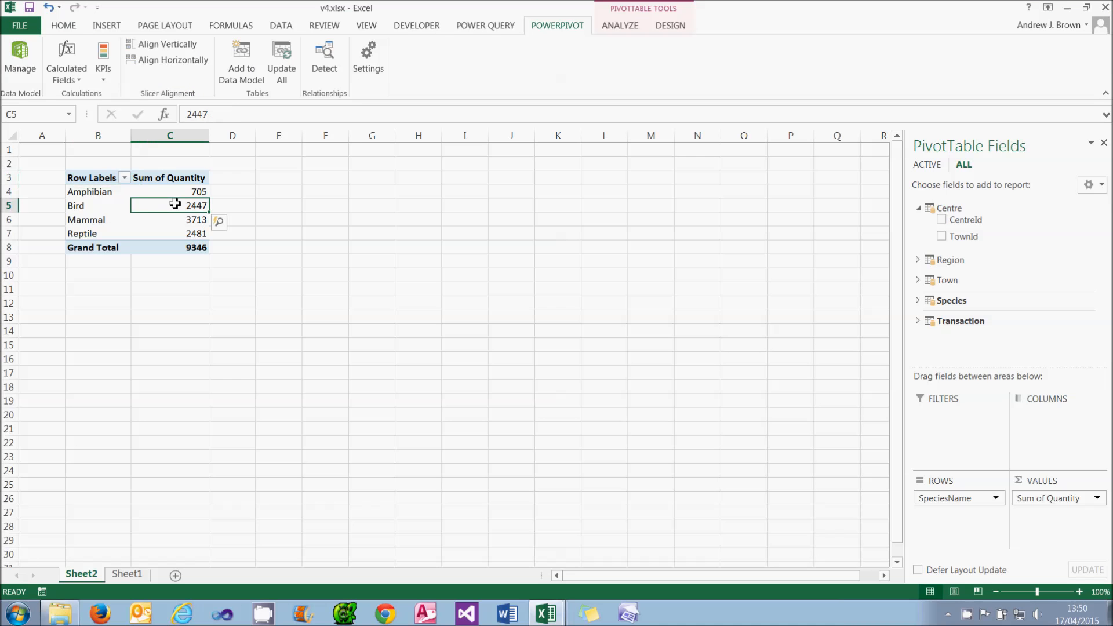
click(918, 208)
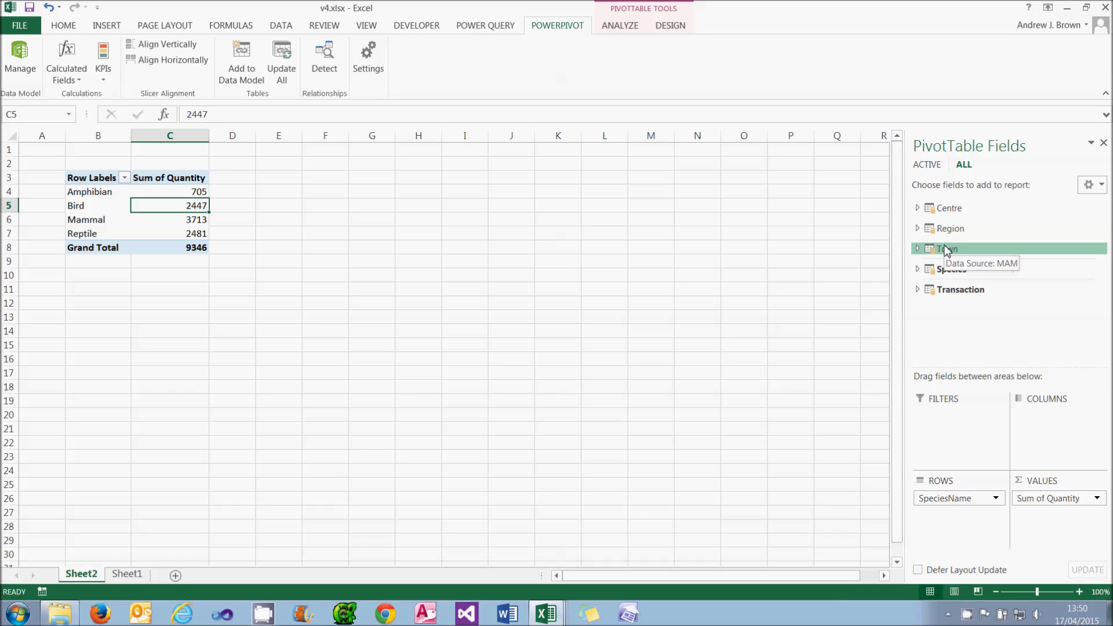
- Return to the PowerPivot diagram and hide the Town and Centre tables and the Region table's RegionId column from client tools
click(20, 58)
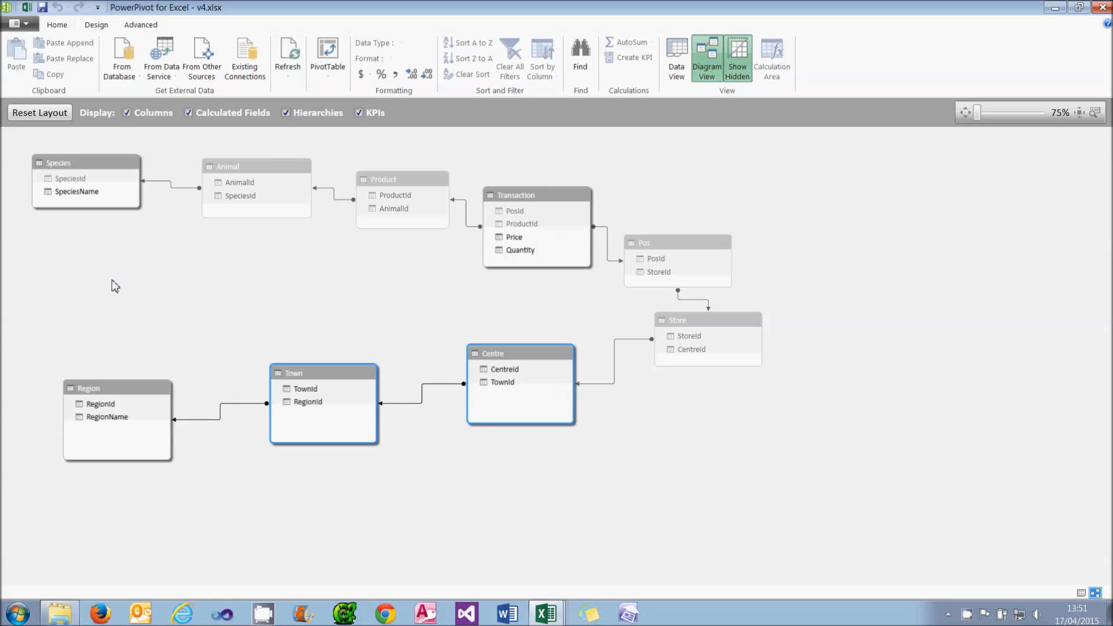
click(331, 376)
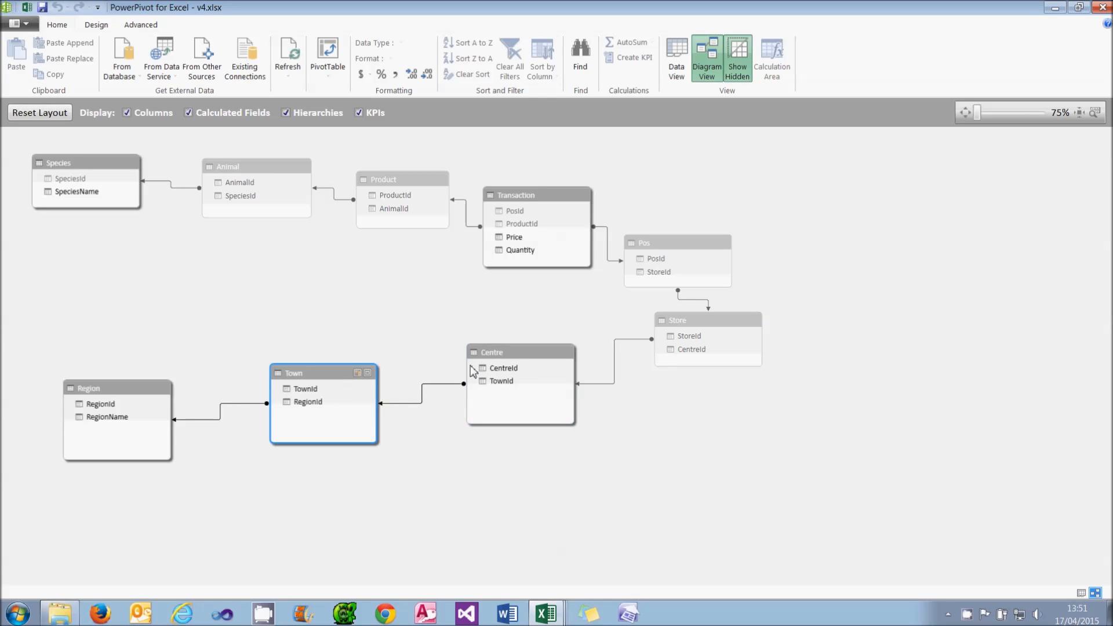
ctrl+click(534, 353)
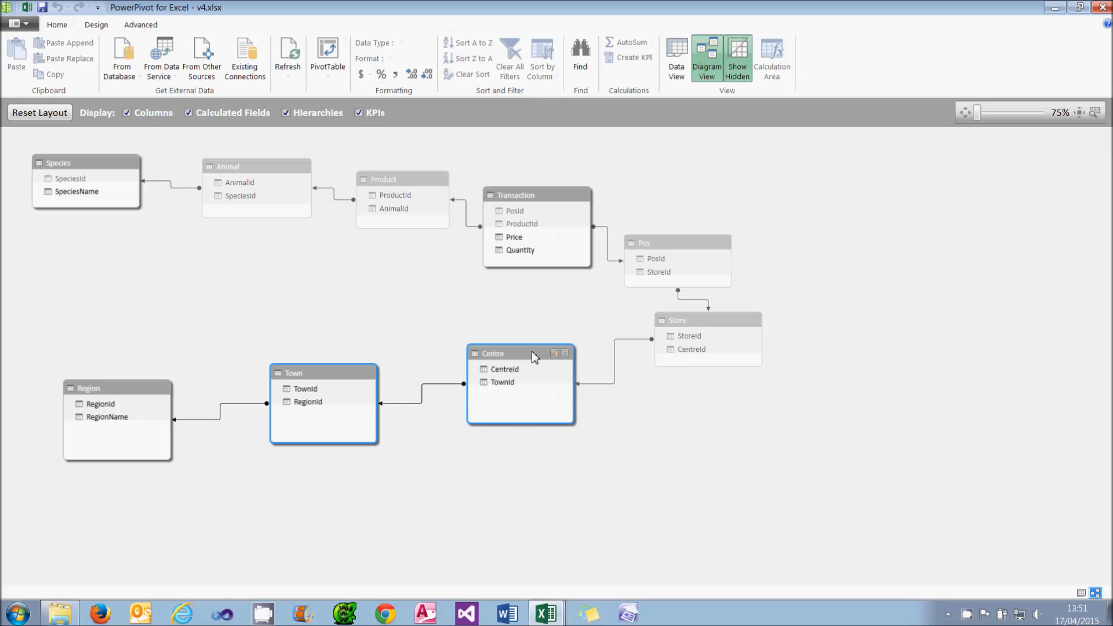
right_click(532, 355)
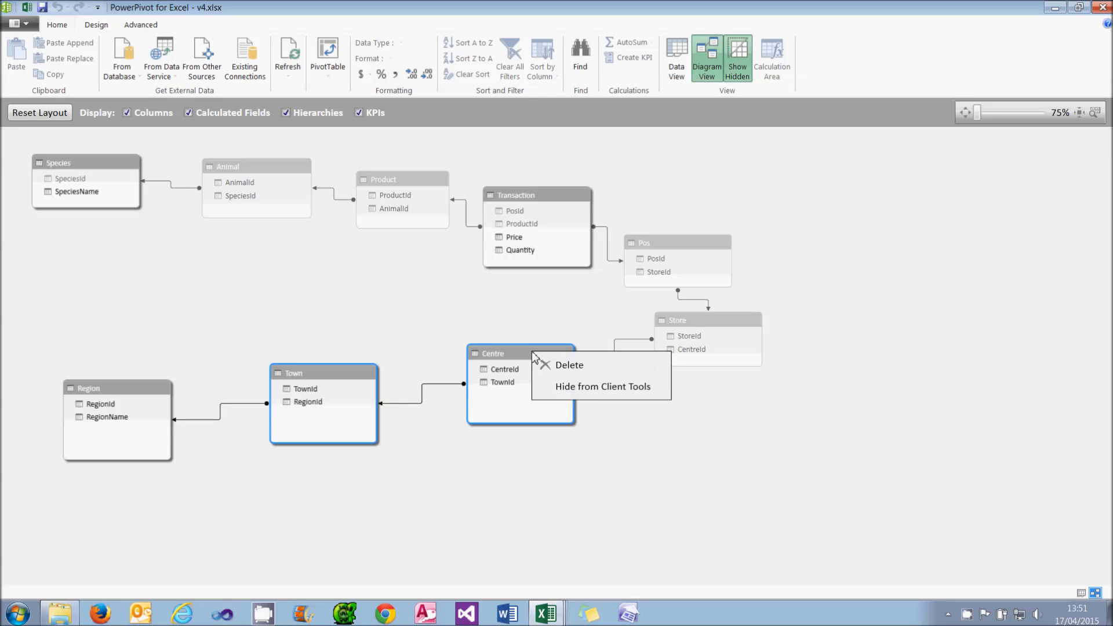
click(586, 386)
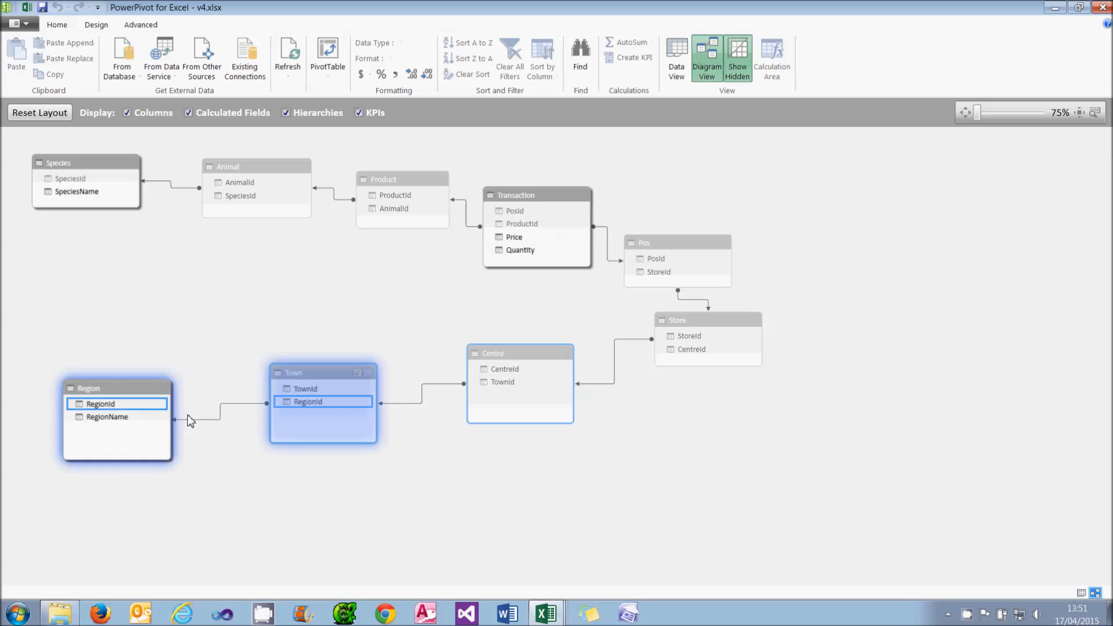
right_click(105, 407)
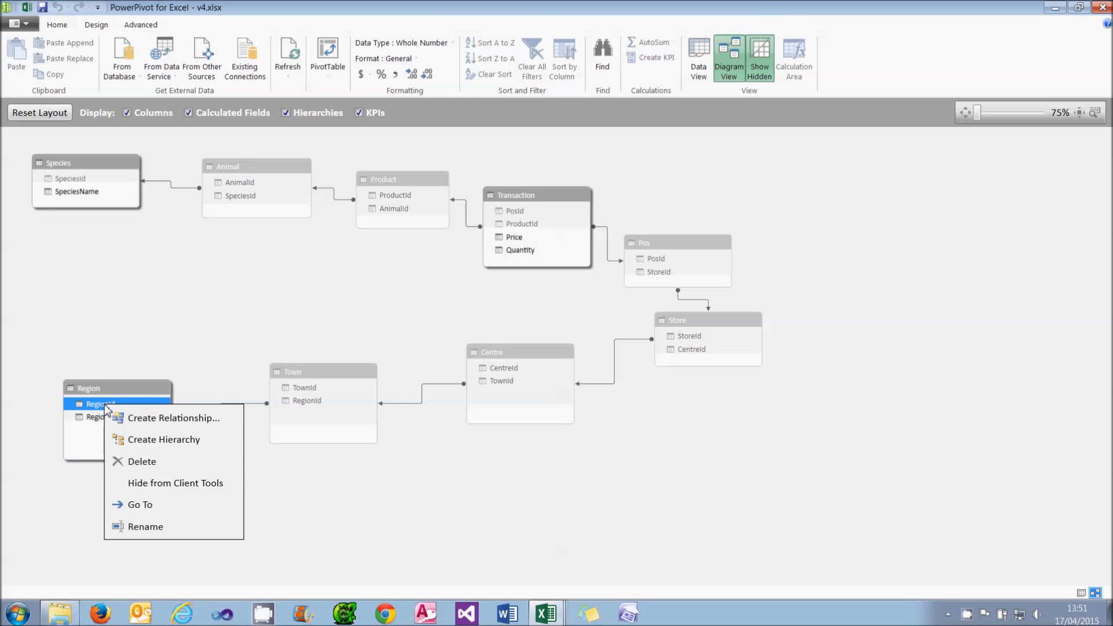
click(221, 490)
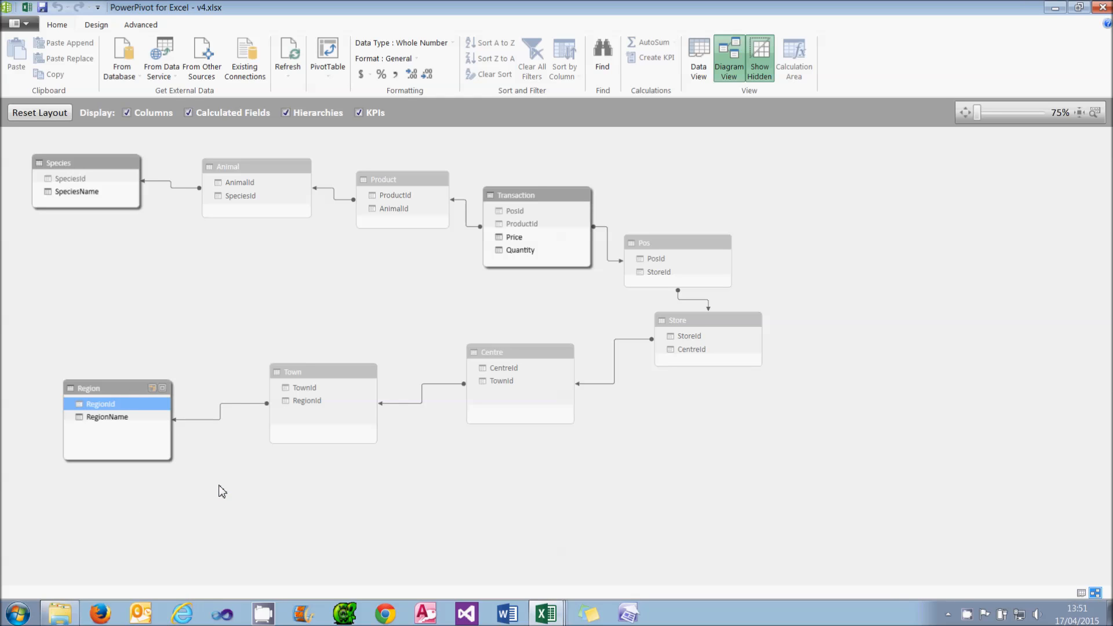
- Switch back to the Excel workbook and expand the Region, Species and Transaction tables in the pivot table's field list
click(30, 11)
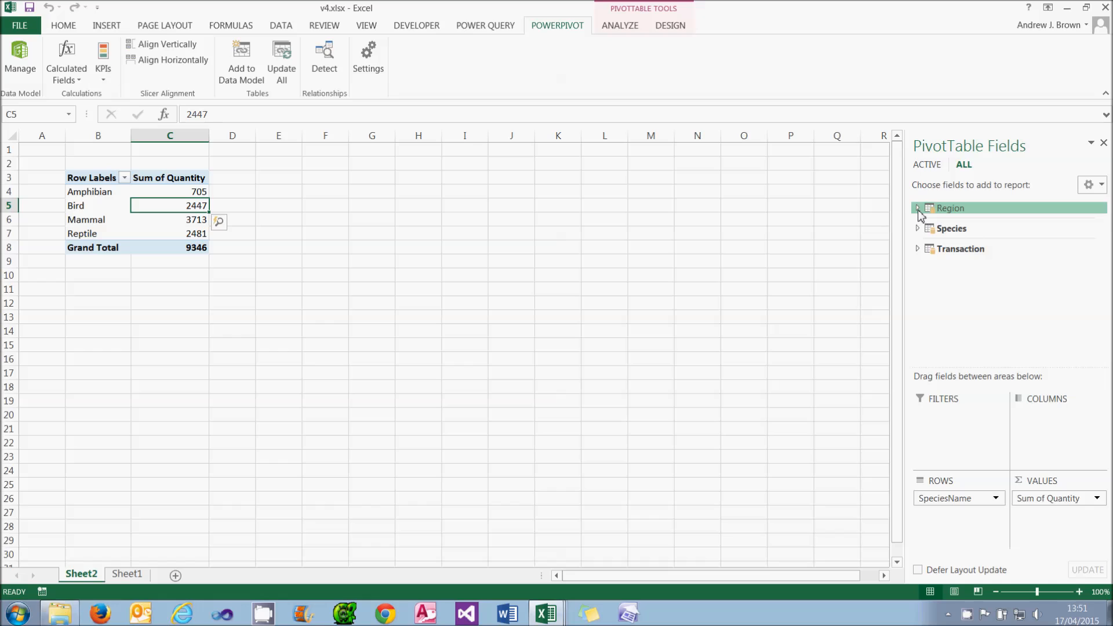
click(917, 208)
click(918, 243)
click(919, 278)
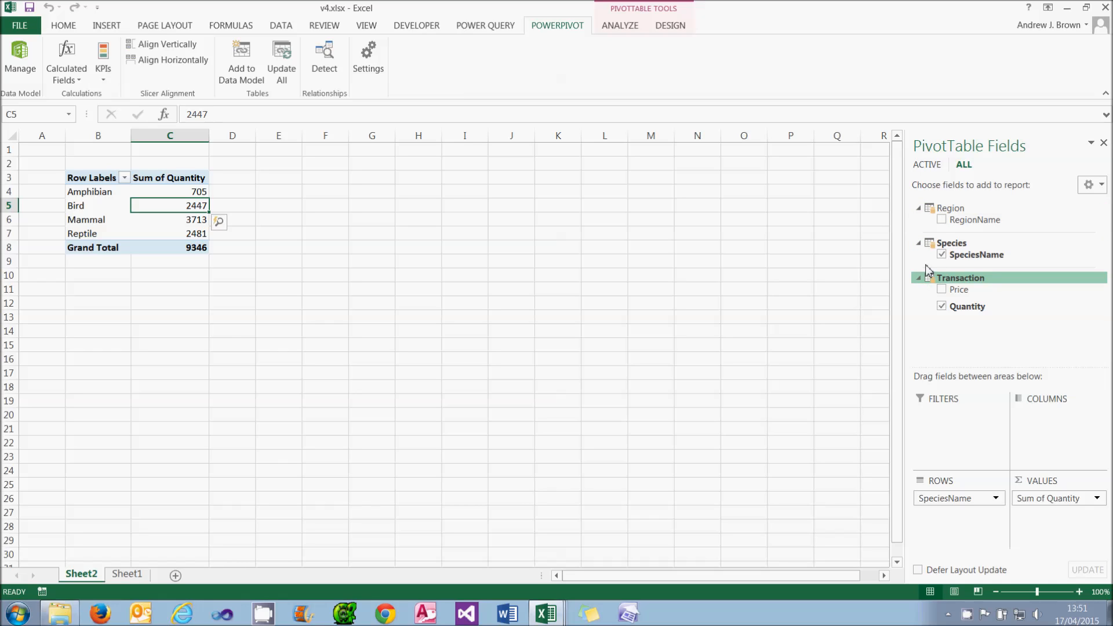
- Arrange the pivot table with RegionName in rows and SpeciesName in columns, and turn grand totals off for rows and columns
drag(956, 221, 1046, 430)
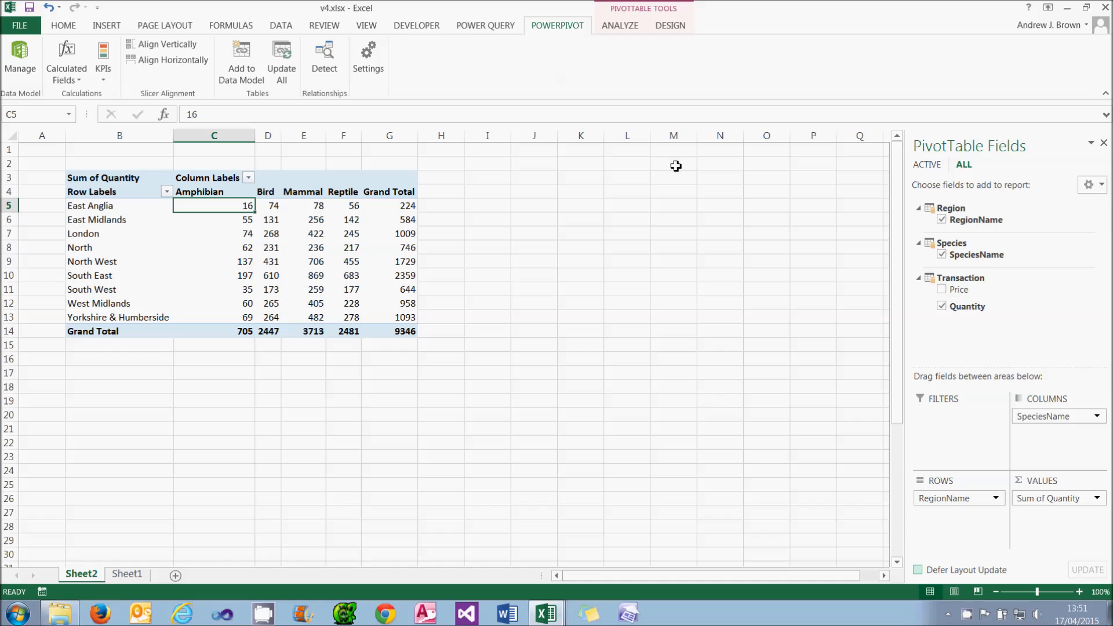
click(669, 26)
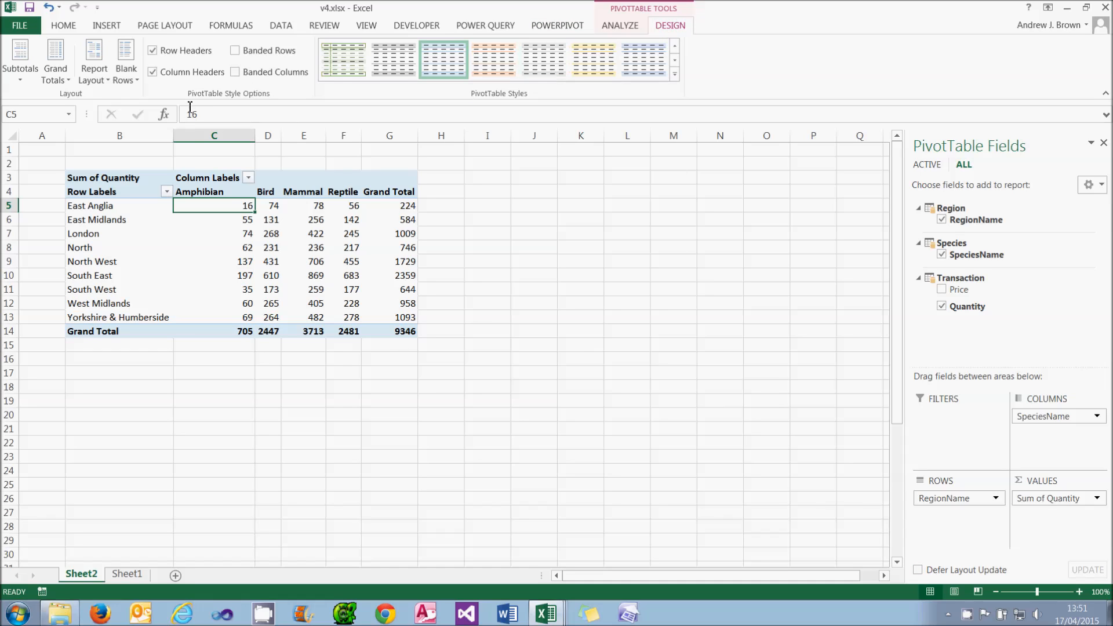
click(56, 74)
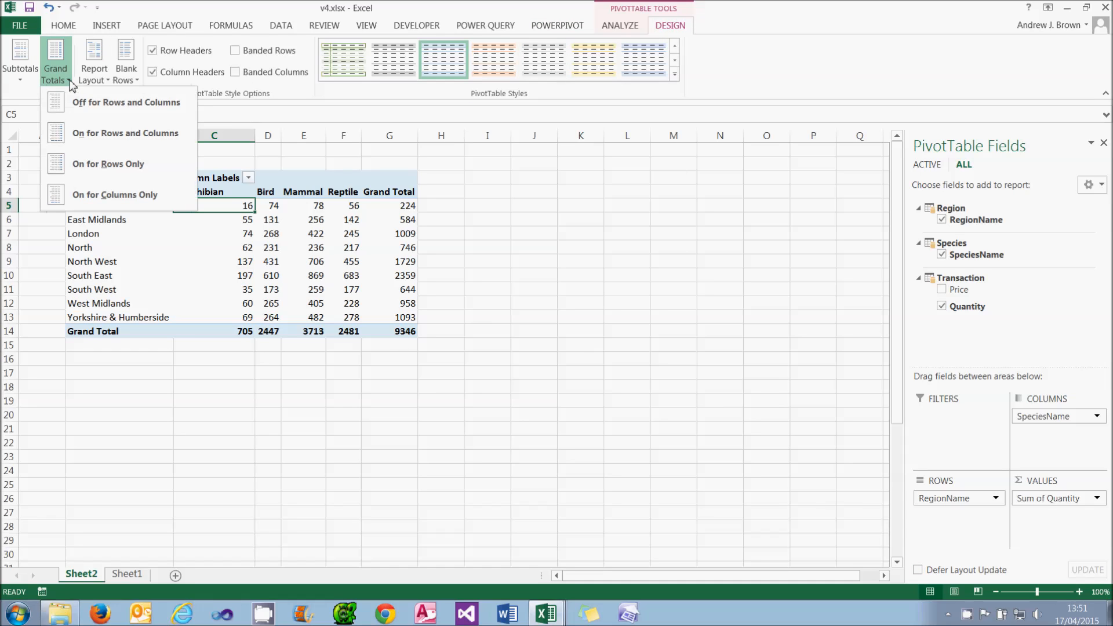
click(124, 103)
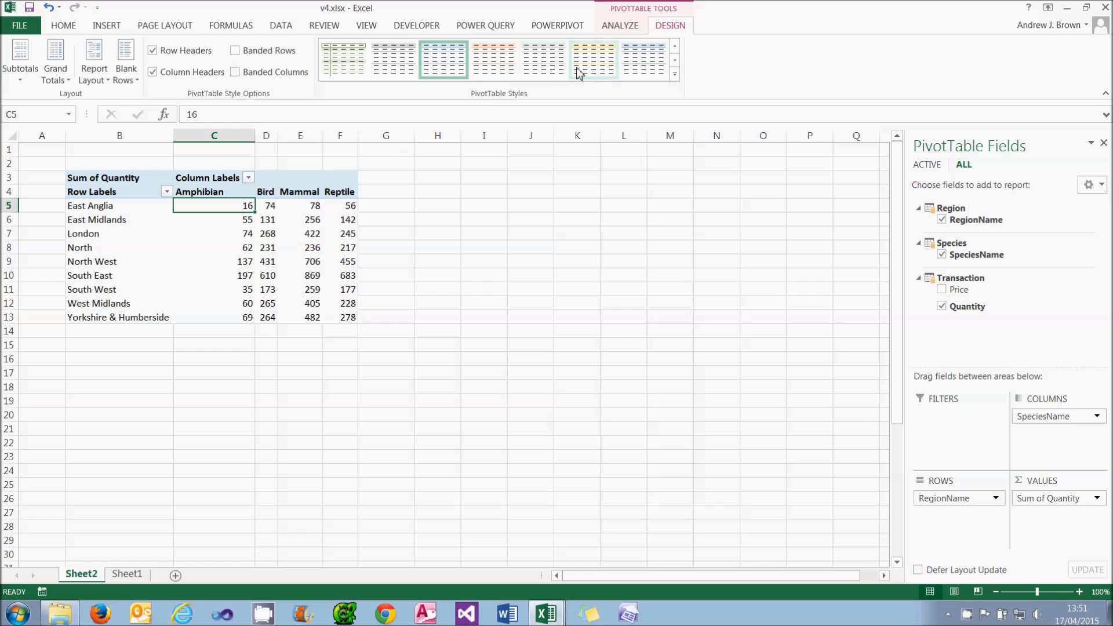
- Open the PowerPivot diagram and delete the relationship between the Store and Centre tables
click(556, 27)
click(35, 65)
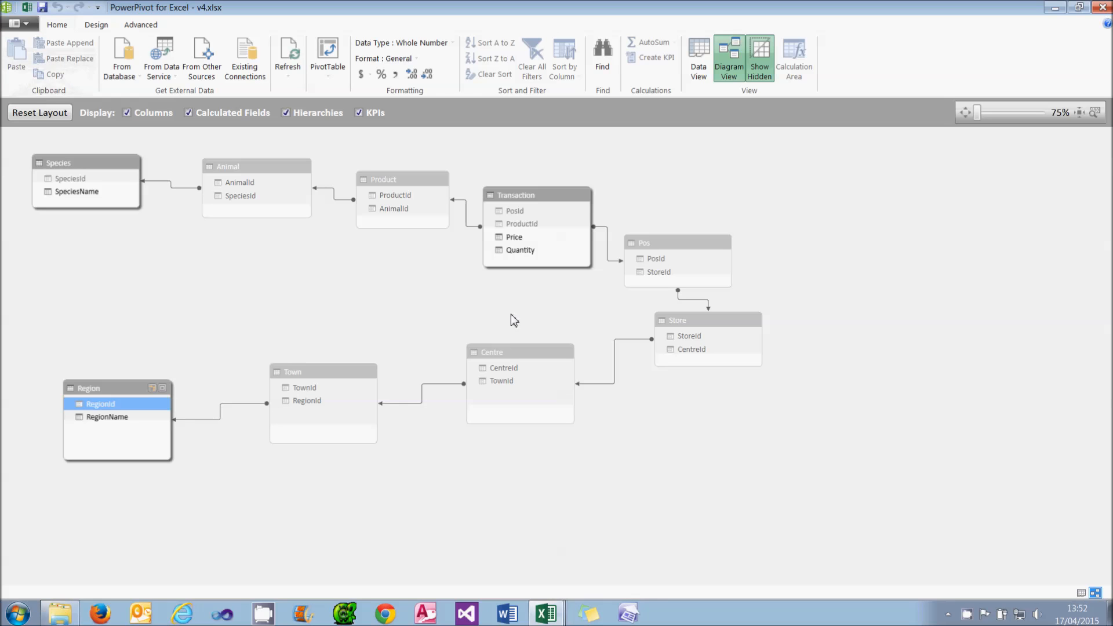
click(614, 360)
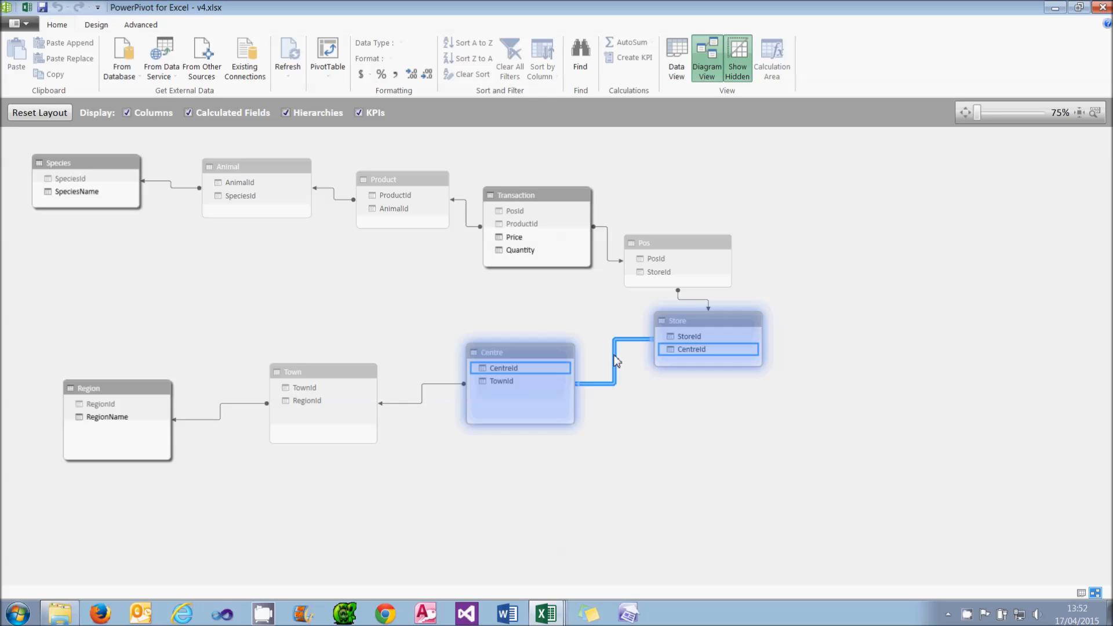
key(Delete)
click(677, 401)
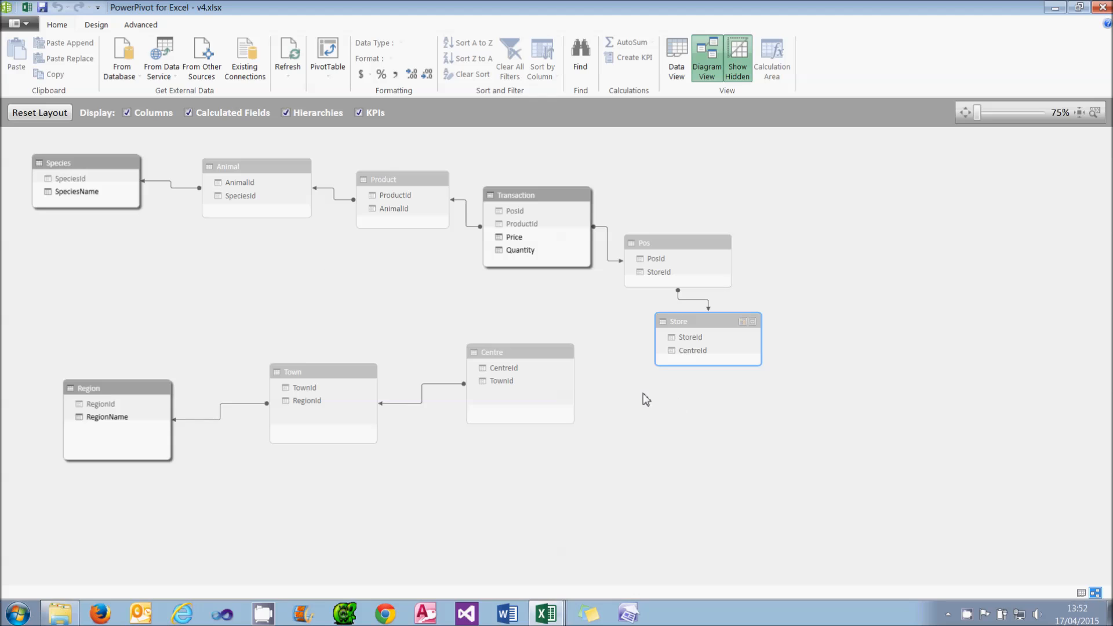
- Switch back to the Excel workbook and compare the Amphibian quantities across the regions in the pivot table
click(26, 7)
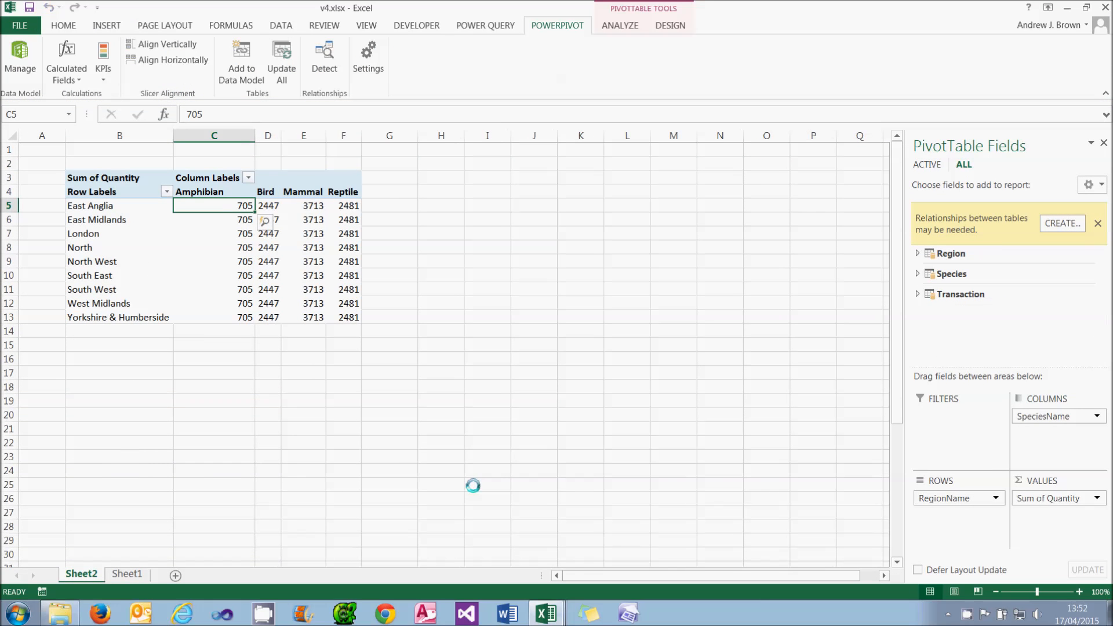
click(473, 485)
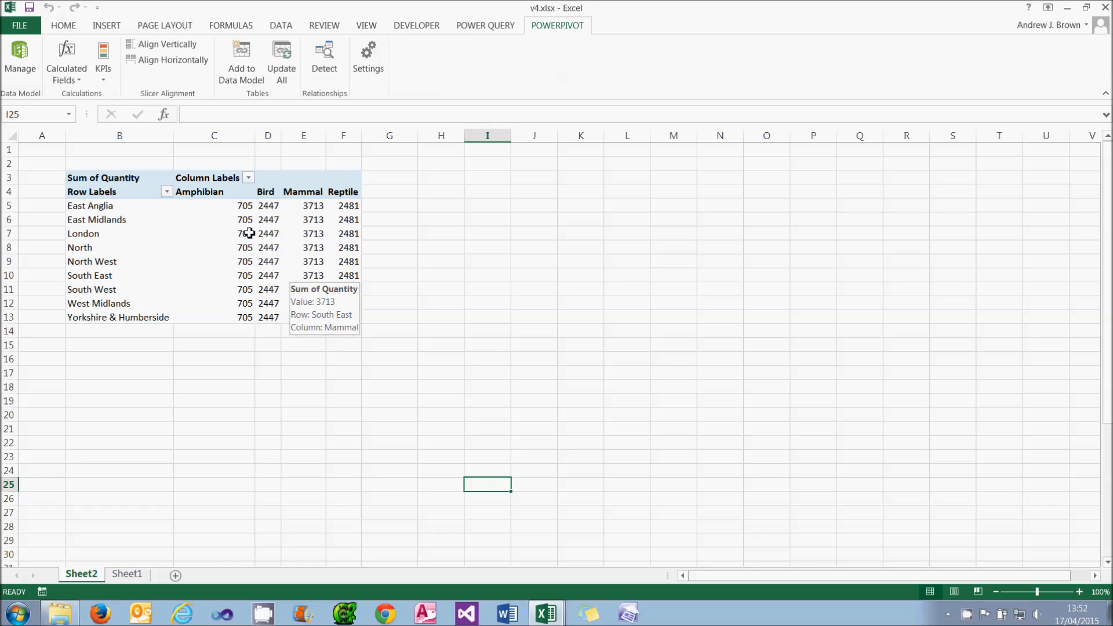
click(233, 212)
click(234, 219)
click(234, 234)
click(234, 247)
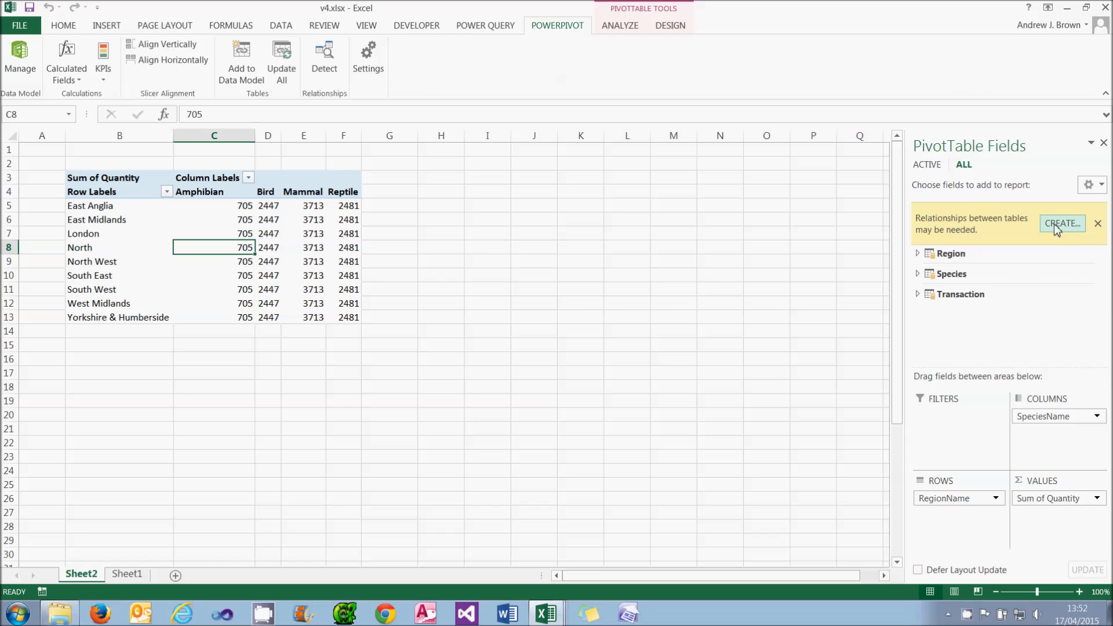
- Open the Create Relationship dialog for the pivot table and close it without creating a relationship
click(12, 58)
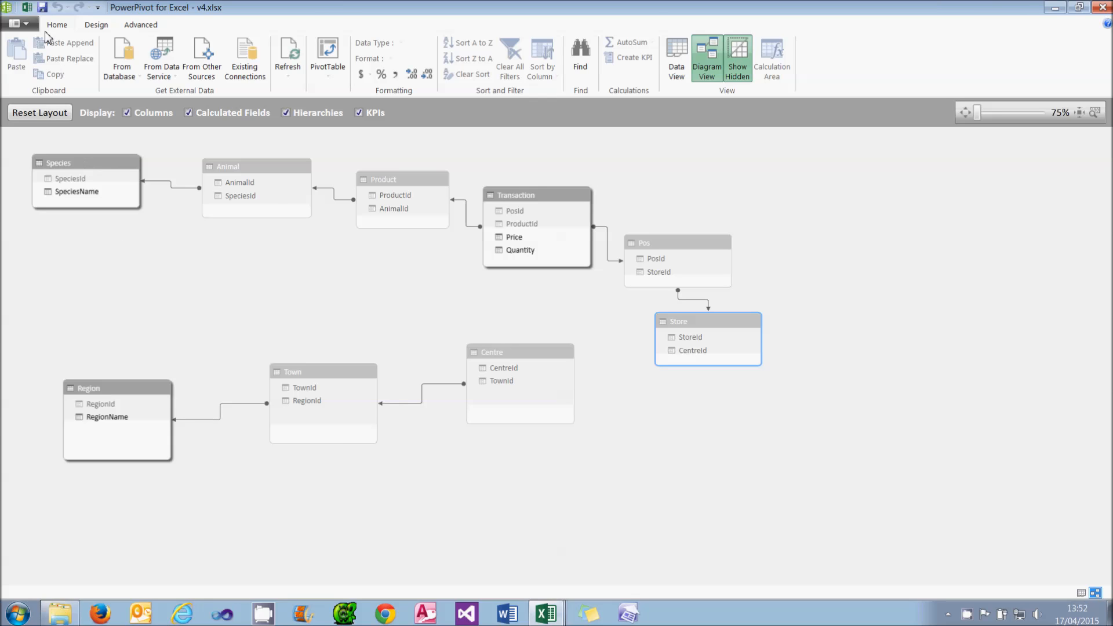
click(27, 7)
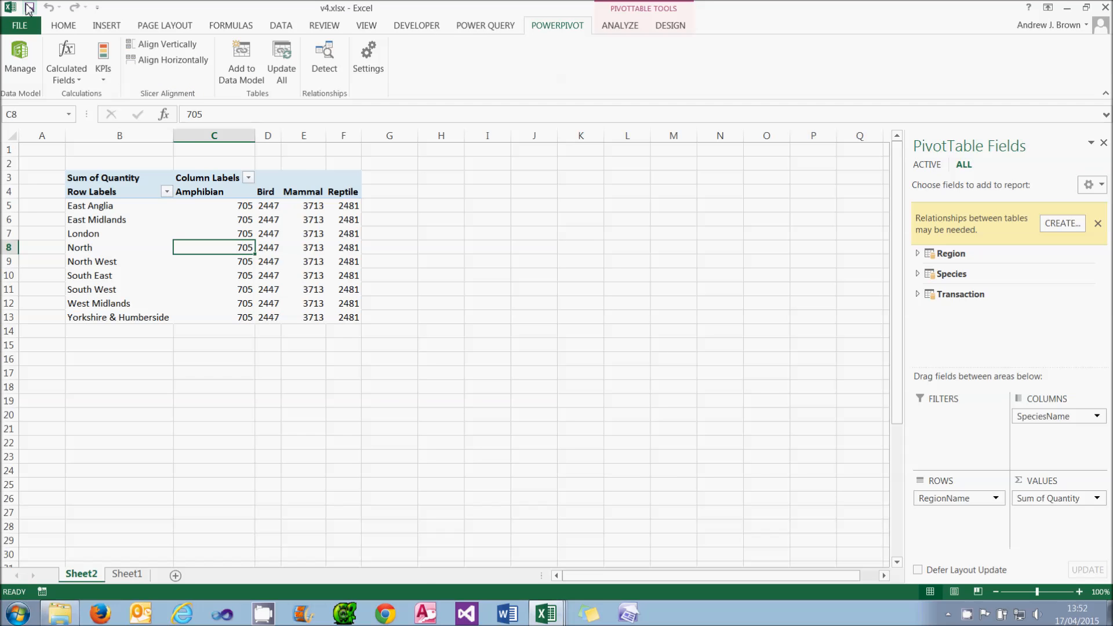
click(1061, 225)
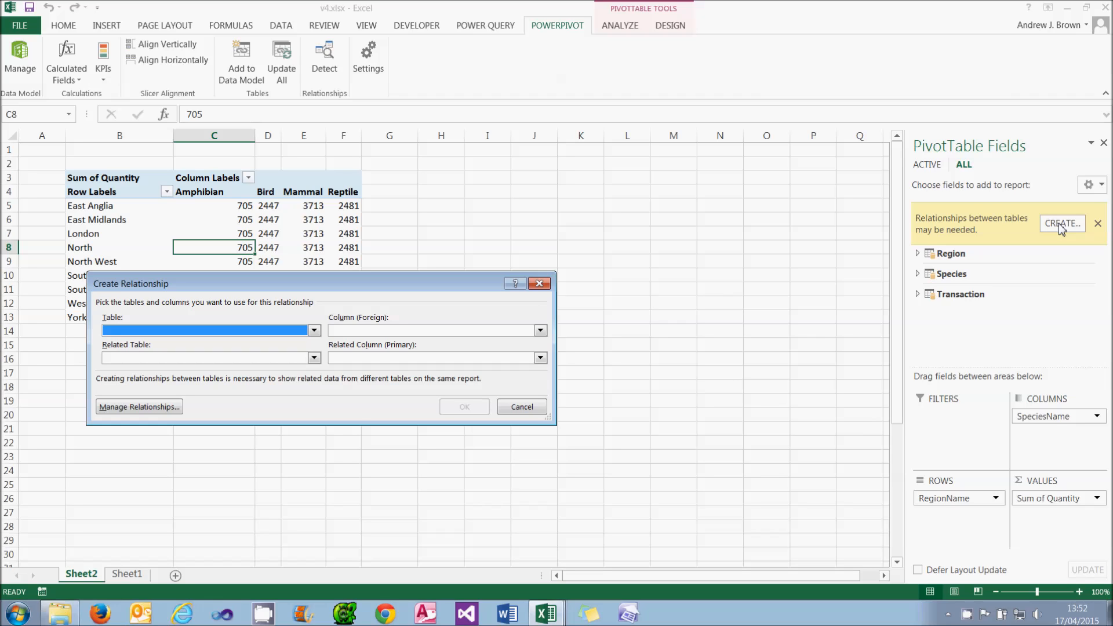
click(534, 407)
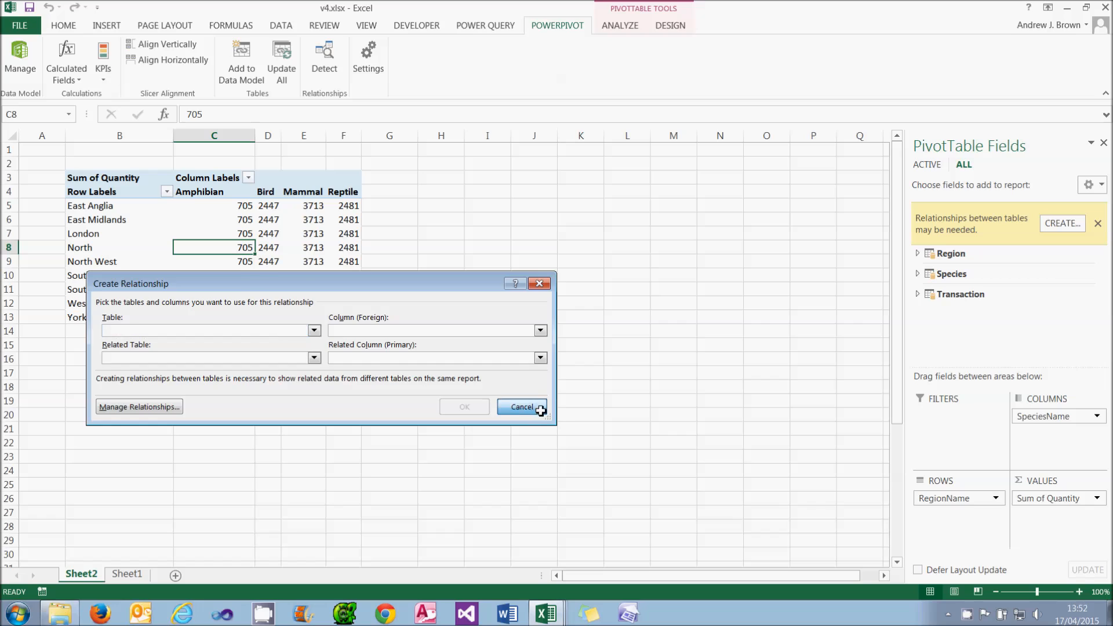
- In the PowerPivot diagram, relate the CentreId columns of the Centre and Store tables again, and return to the Excel workbook
click(21, 58)
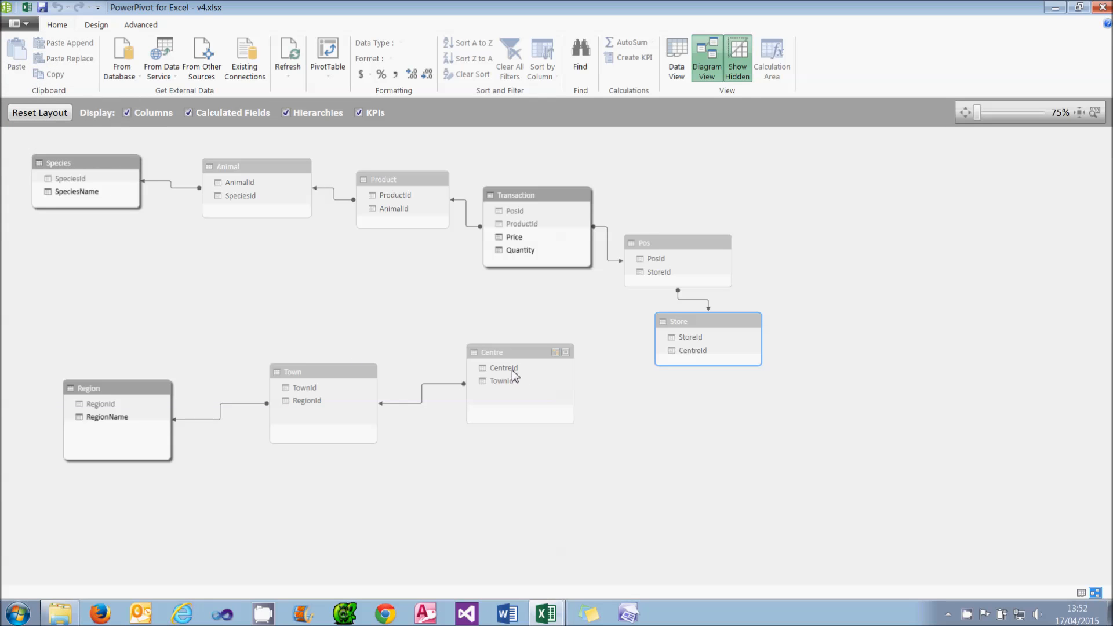
drag(503, 370, 689, 352)
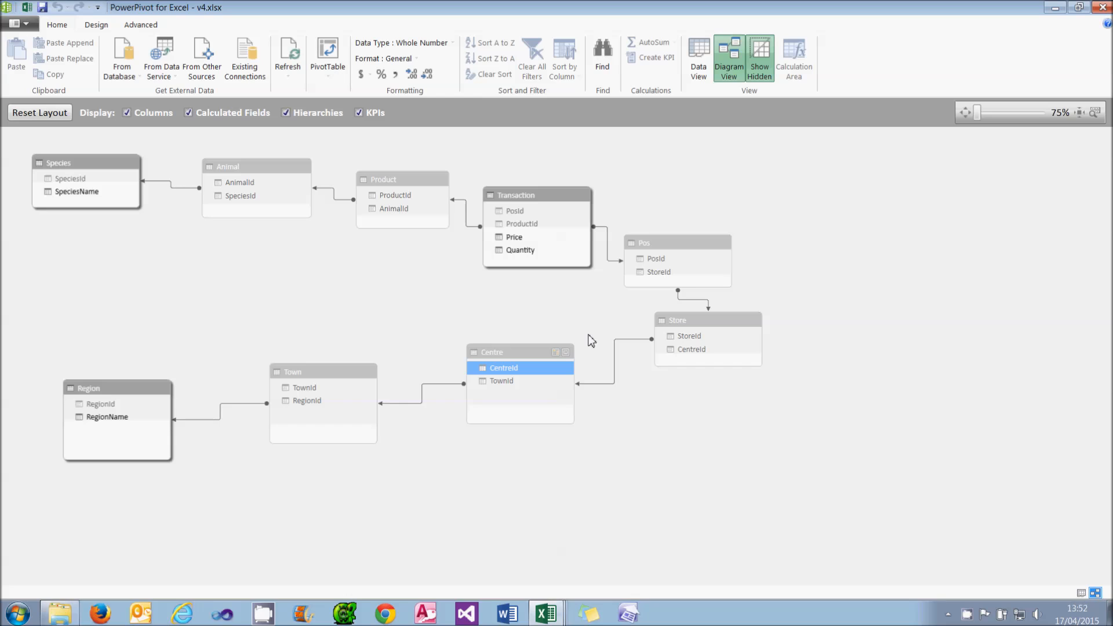
click(399, 209)
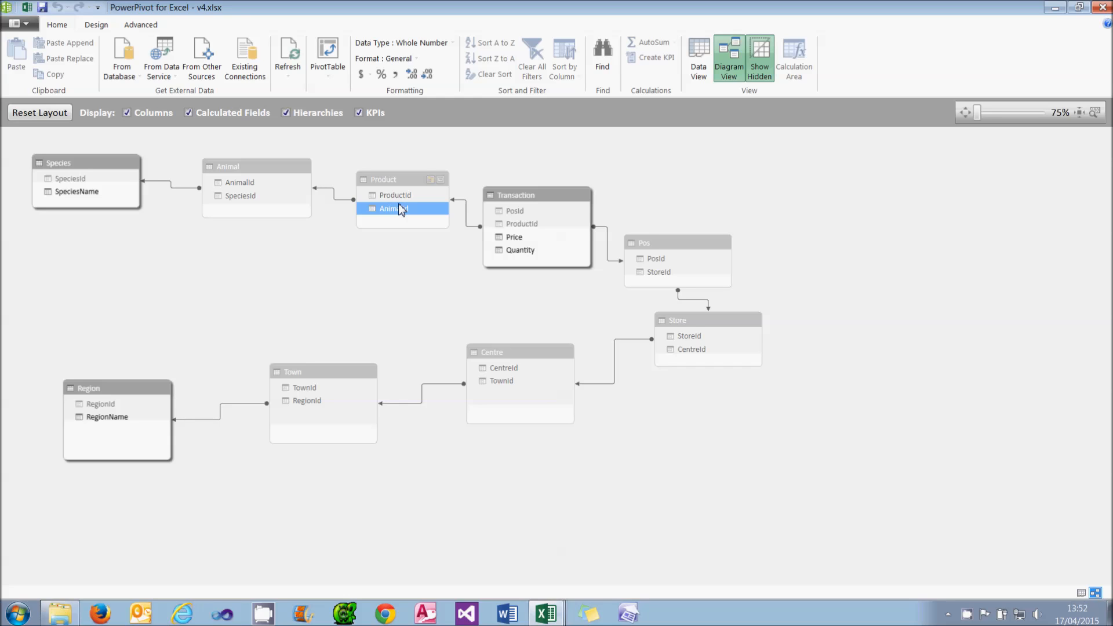
click(28, 9)
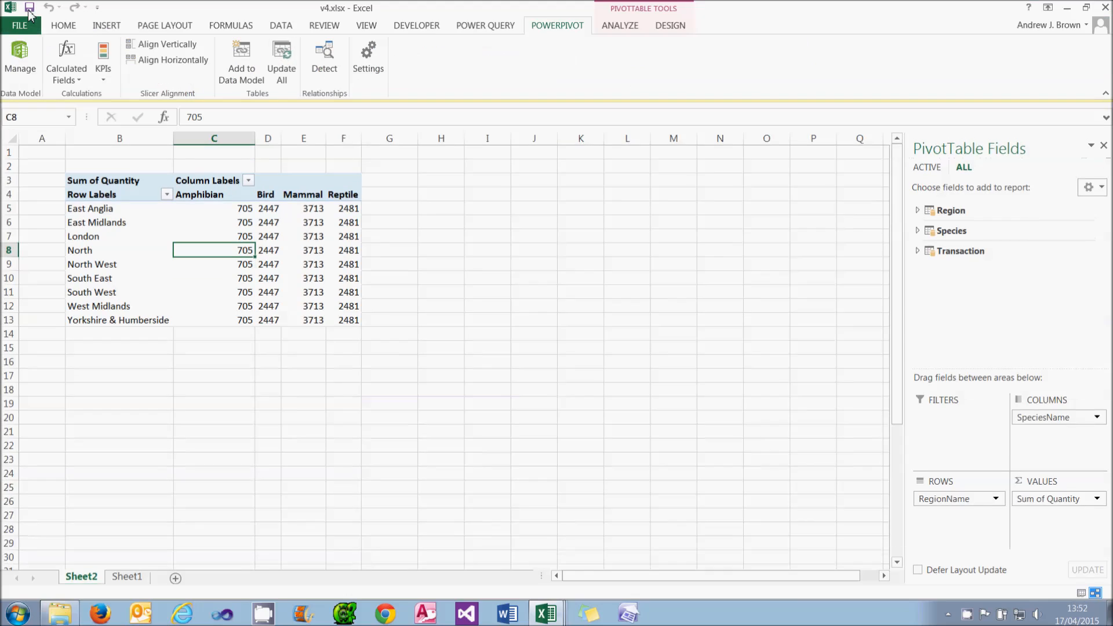